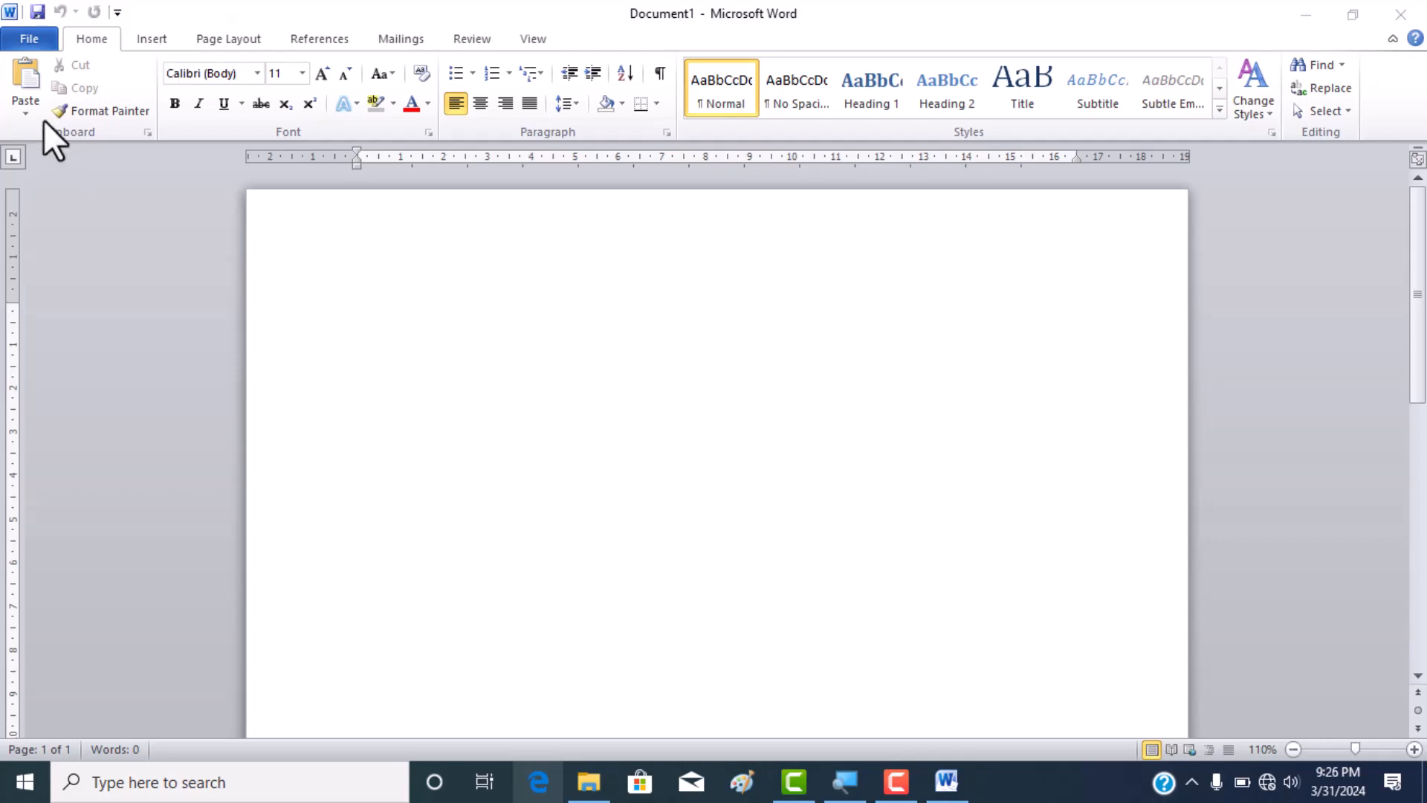
Draw a rectangle about 4.9 cm high and 8.8 cm wide near the top of the page
{"action": "left_click", "coordinate": [87, 41]}
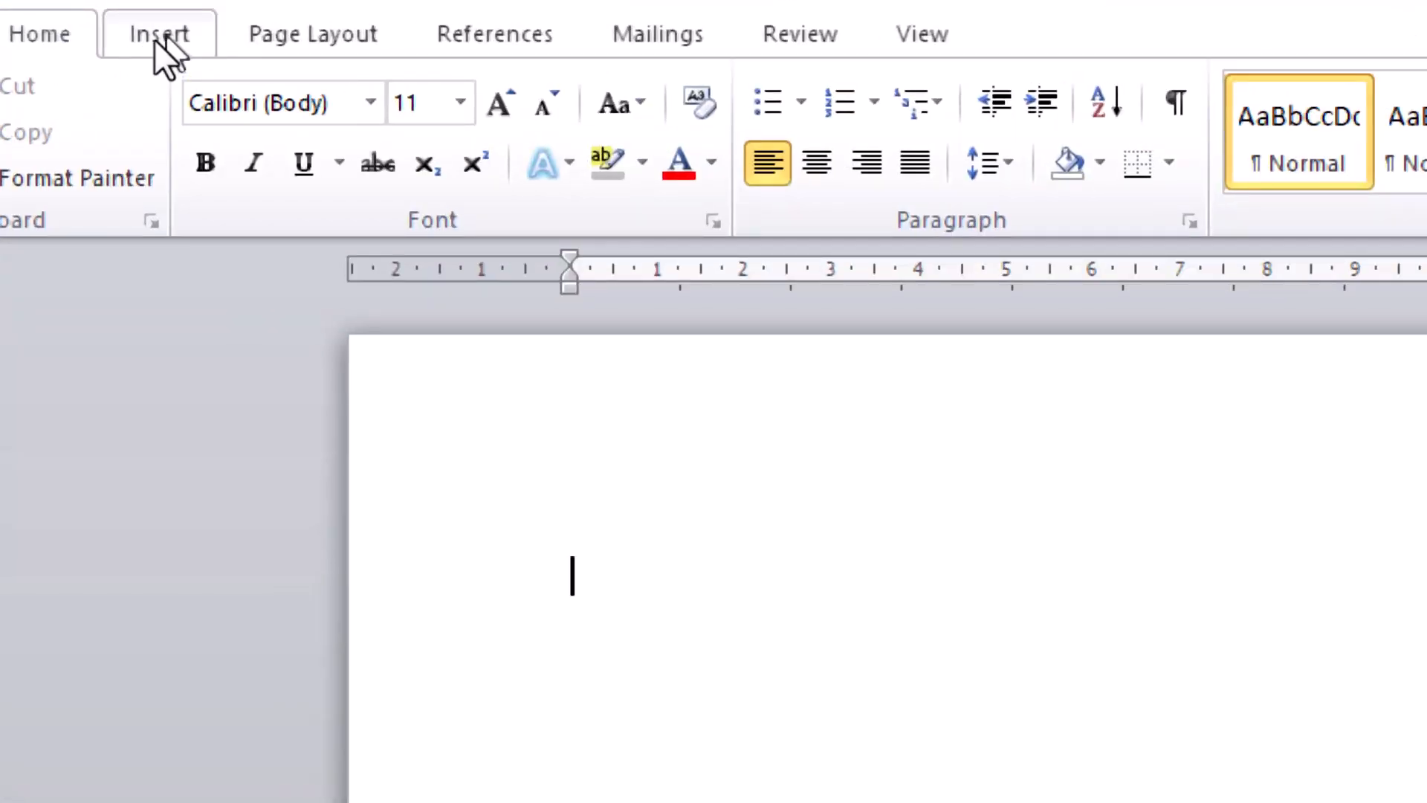
{"action": "left_click", "coordinate": [154, 39]}
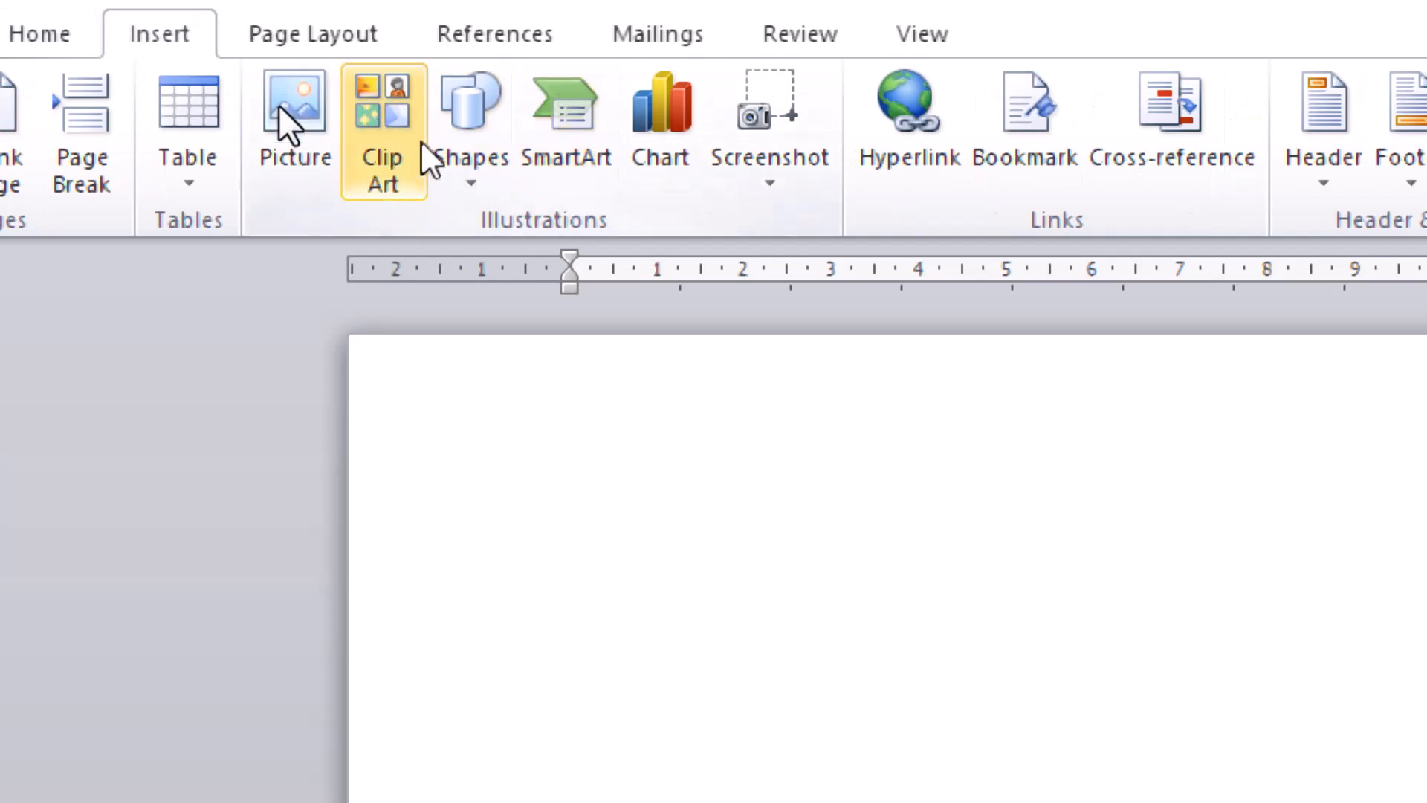
{"action": "left_click", "coordinate": [470, 169]}
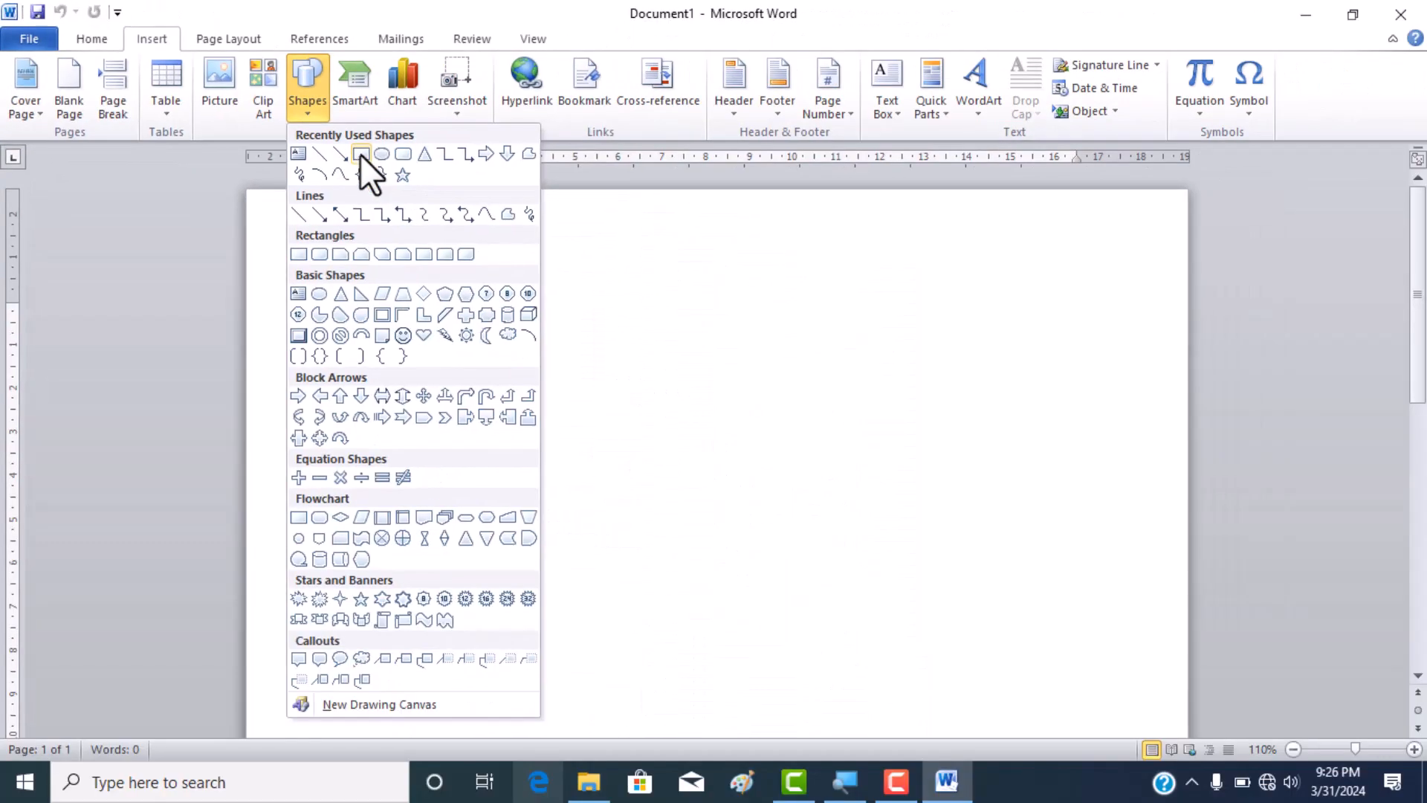
{"action": "left_click", "coordinate": [360, 154]}
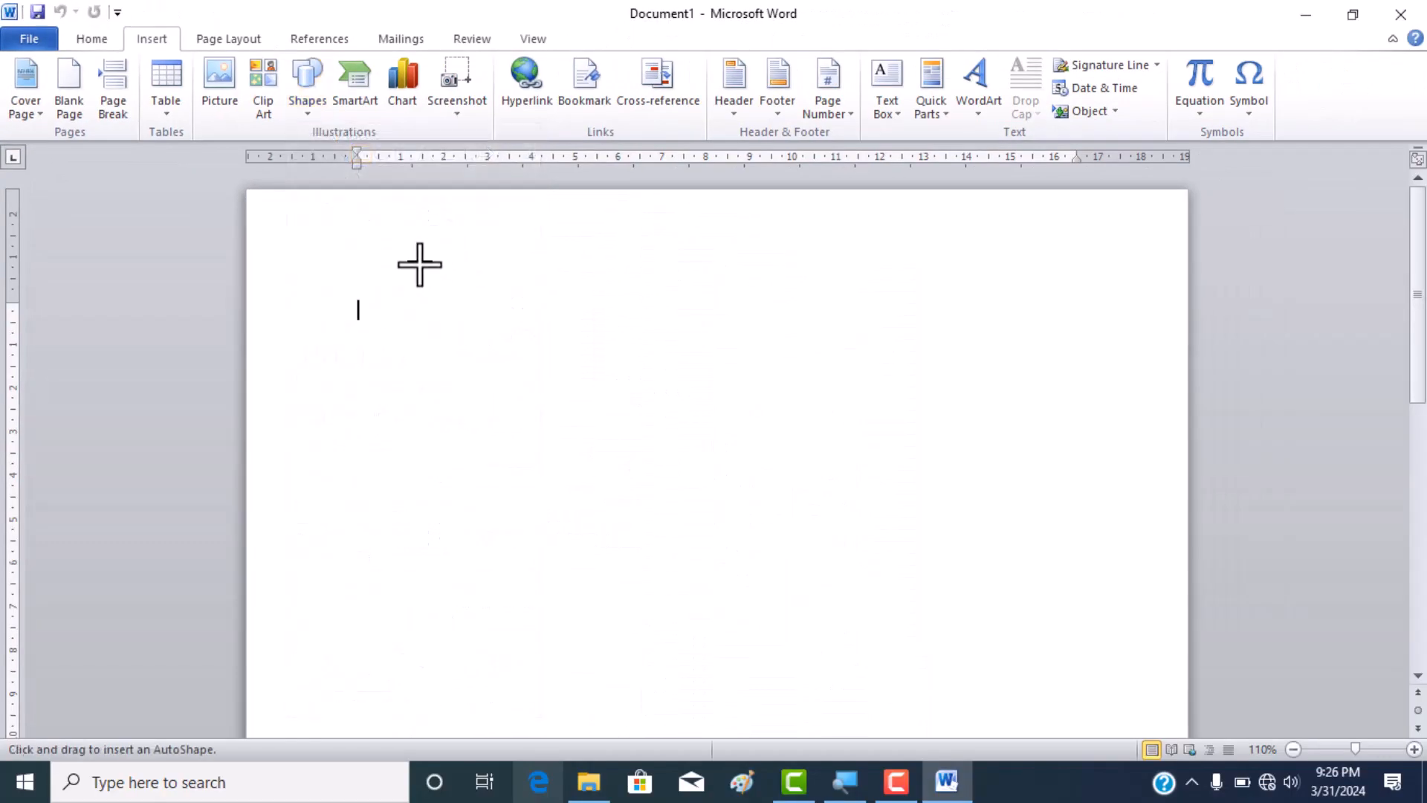
{"action": "left_click_drag", "start_coordinate": [420, 261], "coordinate": [801, 475]}
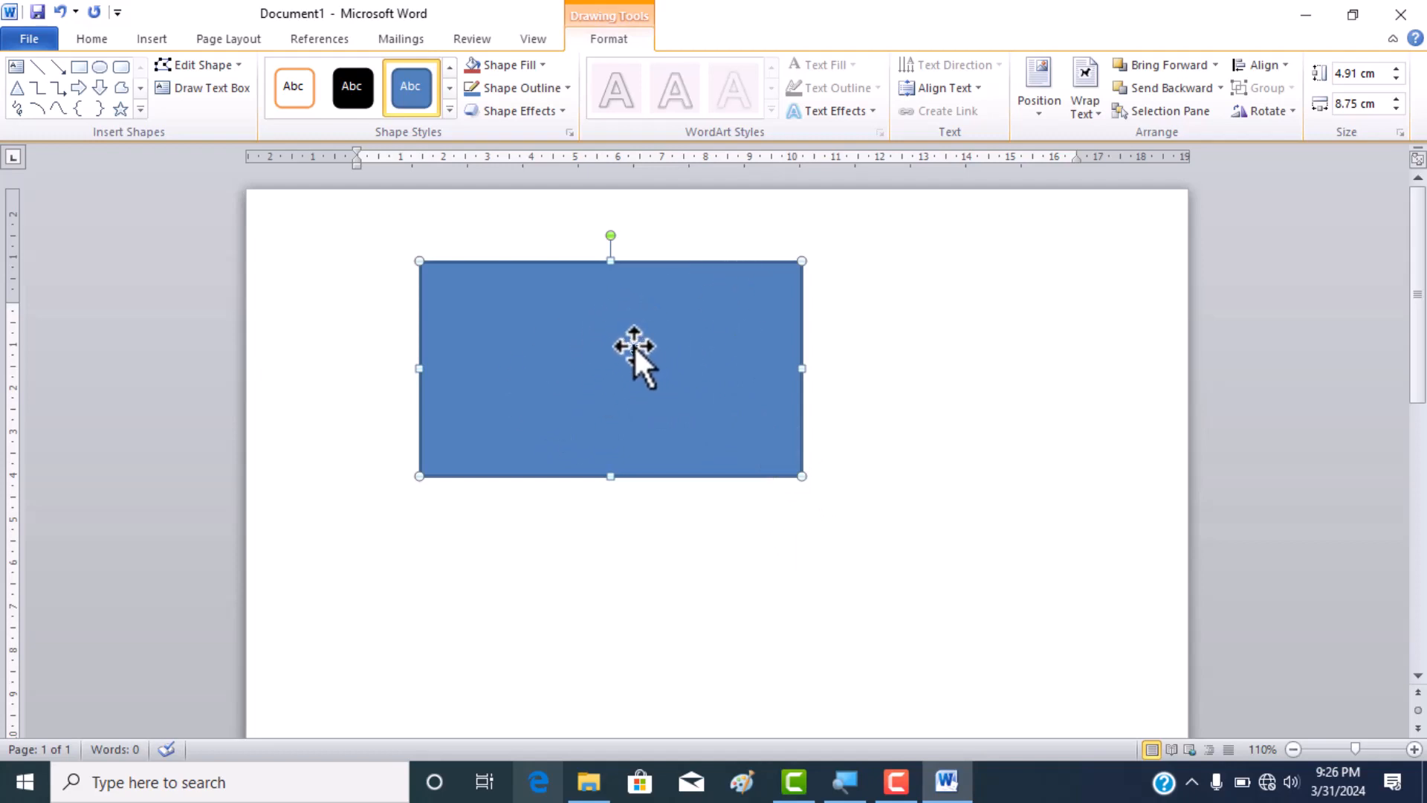
Fill the rectangle with the standard Blue colour
{"action": "left_click", "coordinate": [516, 65]}
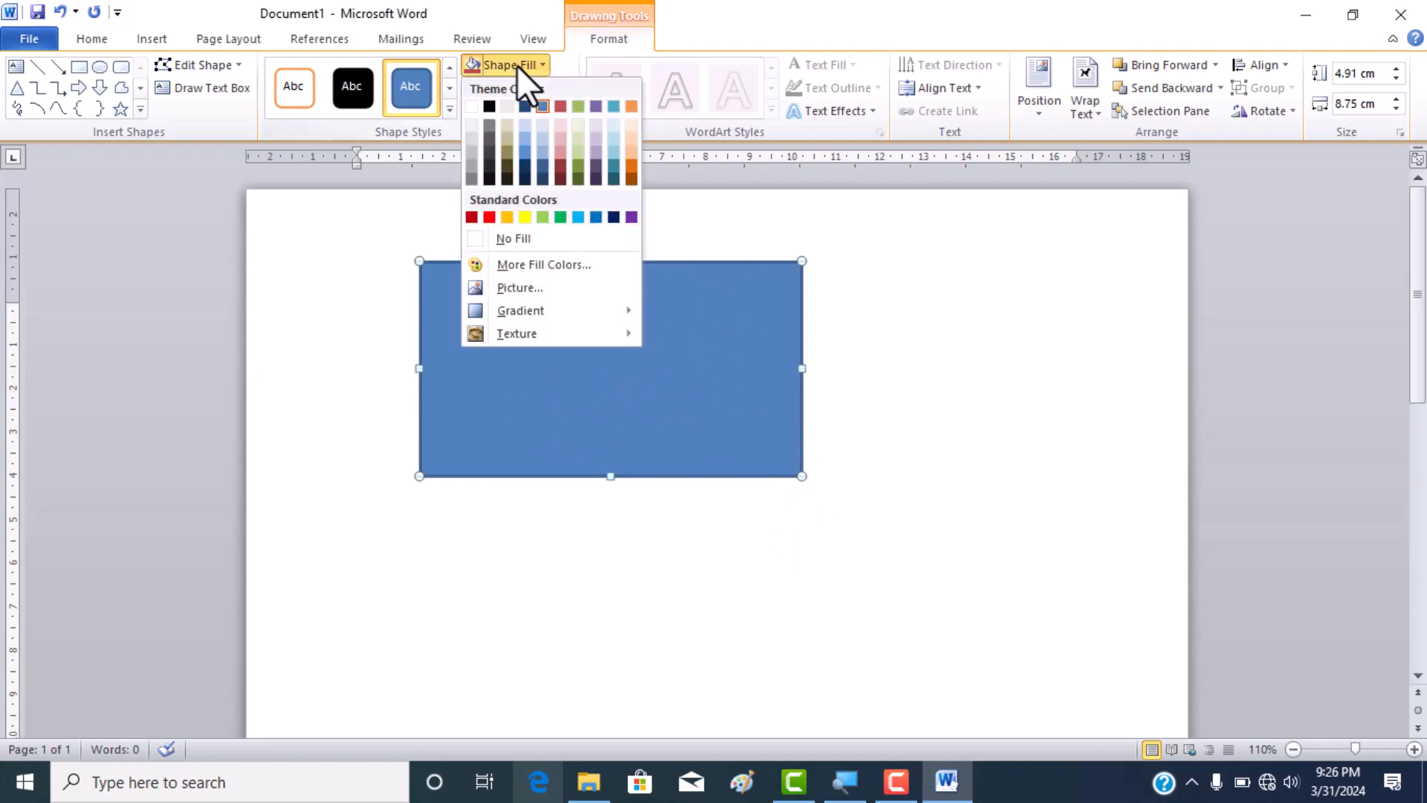
{"action": "left_click", "coordinate": [596, 217]}
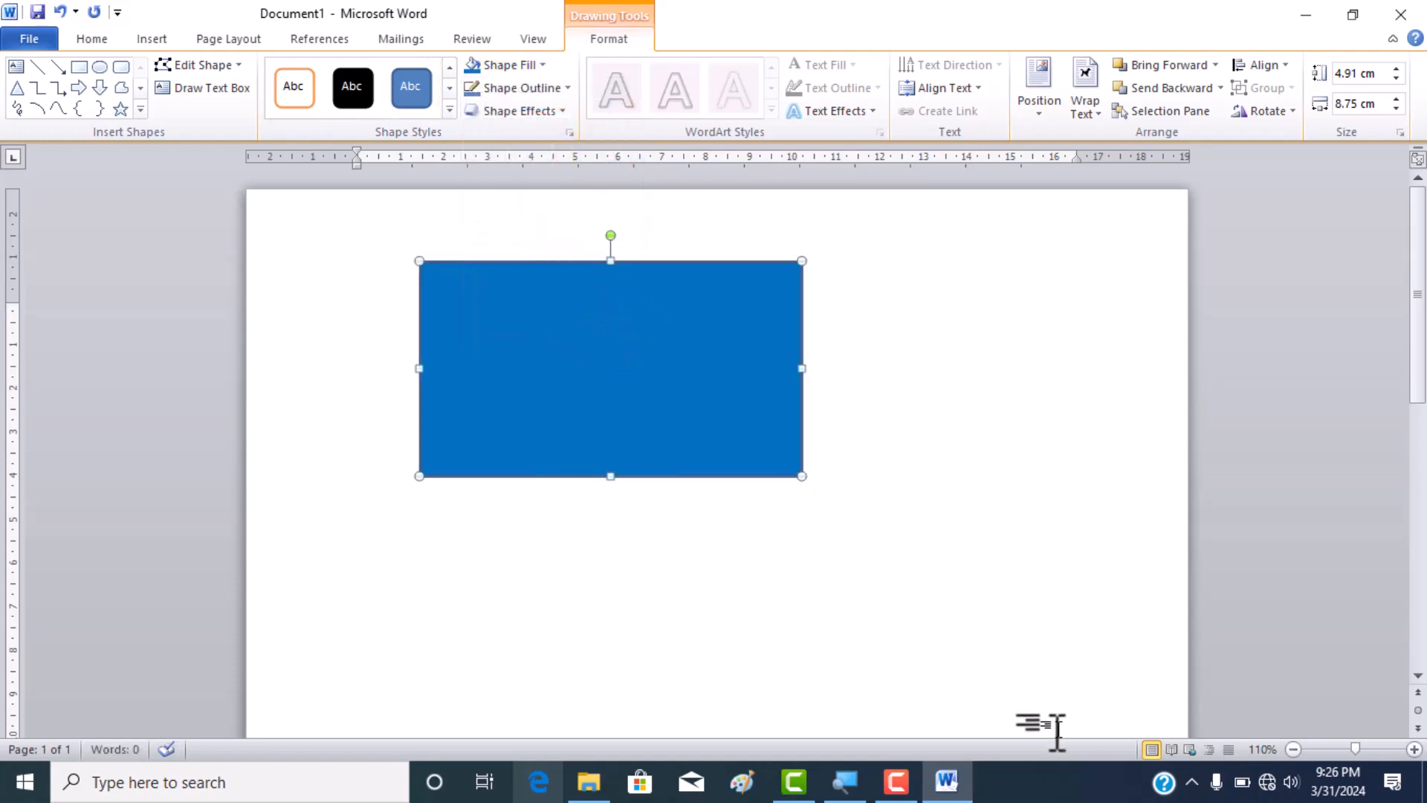
{"action": "left_click", "coordinate": [894, 782]}
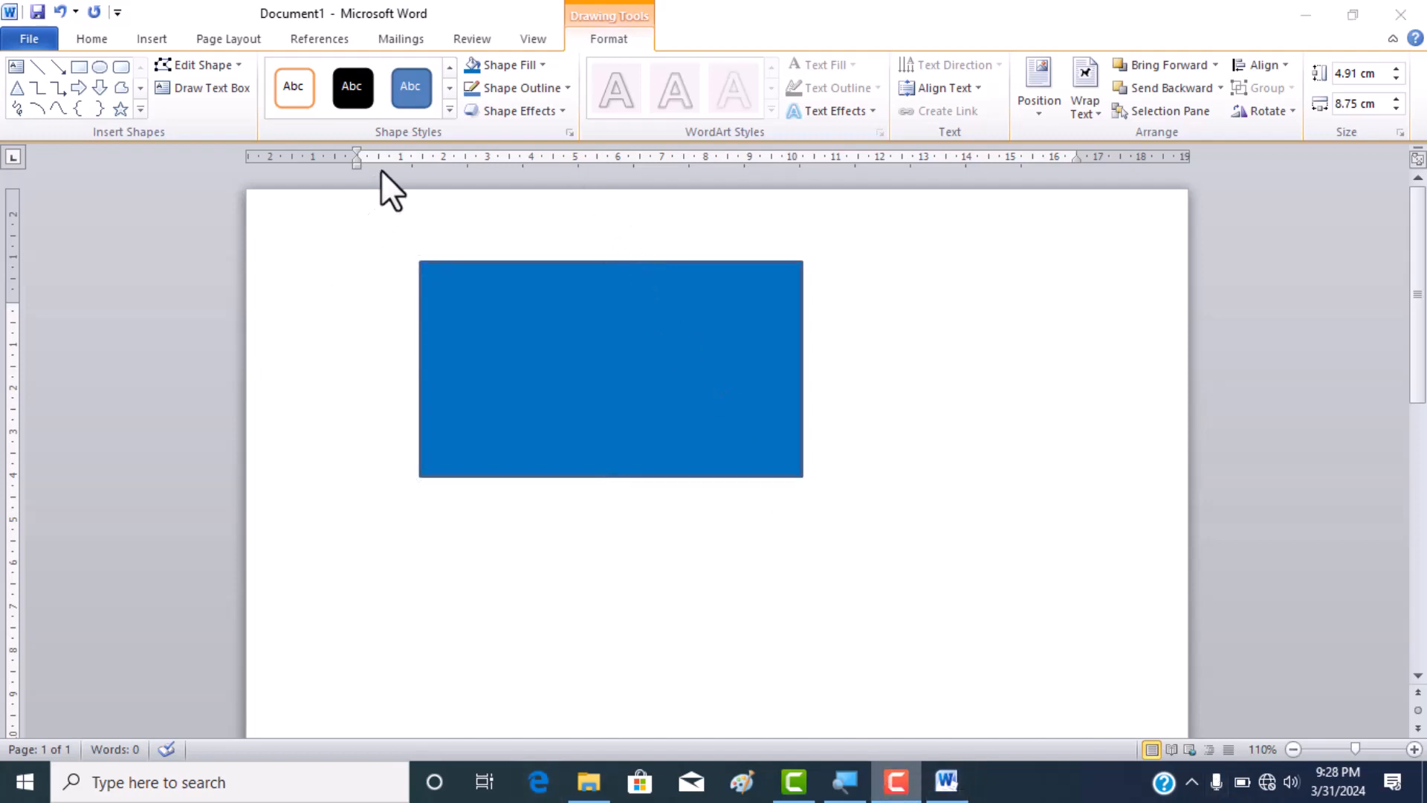
Try adding the text "sPEED" inside the blue rectangle, and erase it again
{"action": "left_click", "coordinate": [566, 379]}
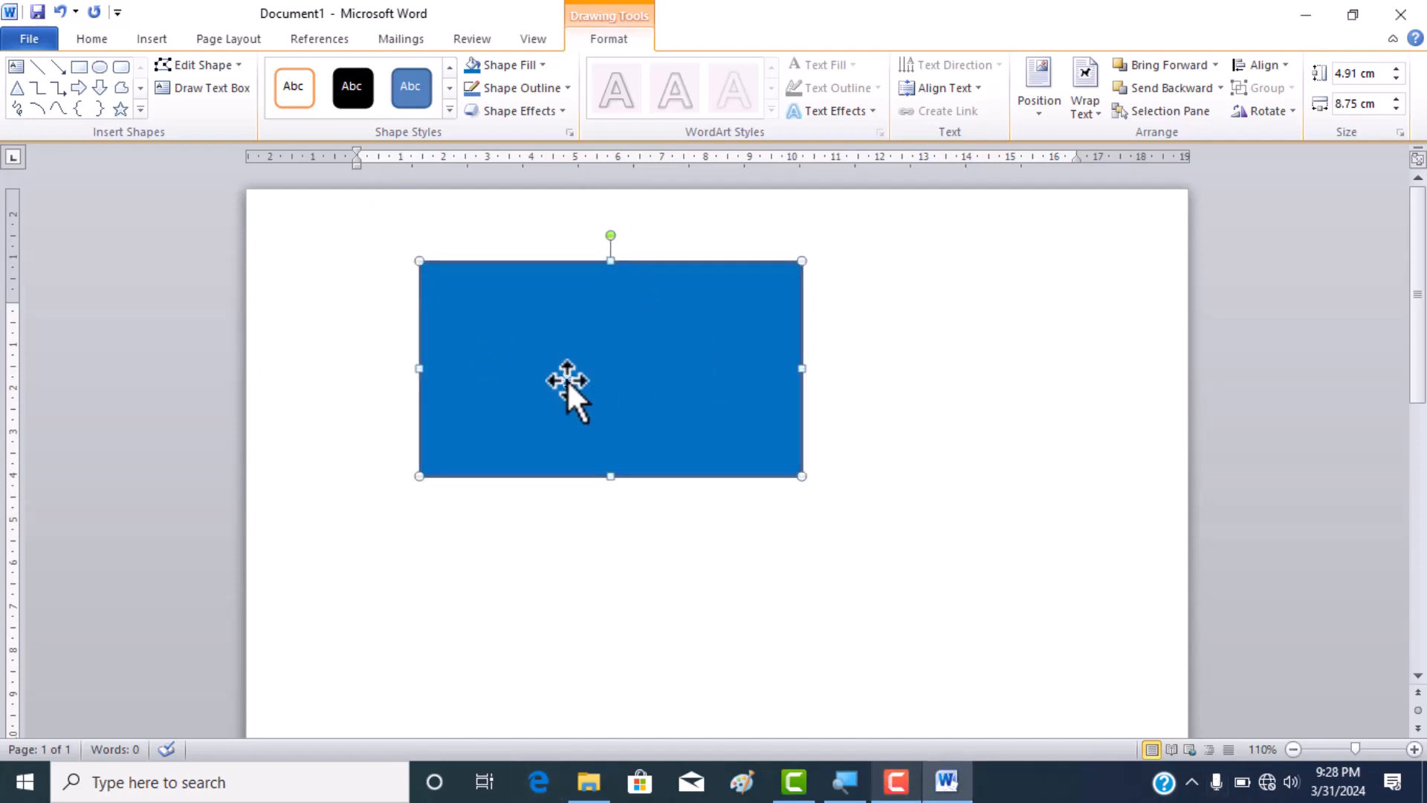
{"action": "right_click", "coordinate": [694, 325]}
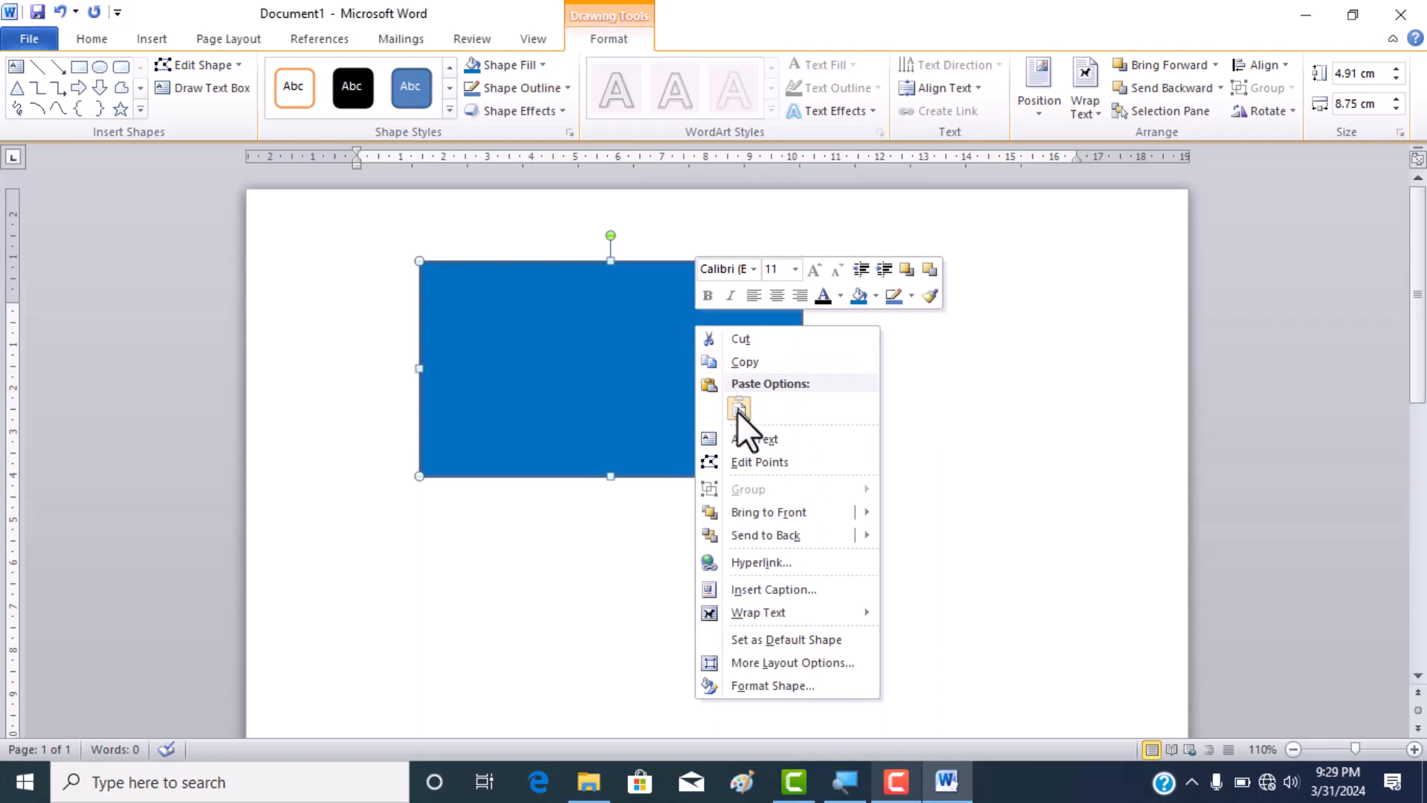
{"action": "left_click", "coordinate": [756, 440]}
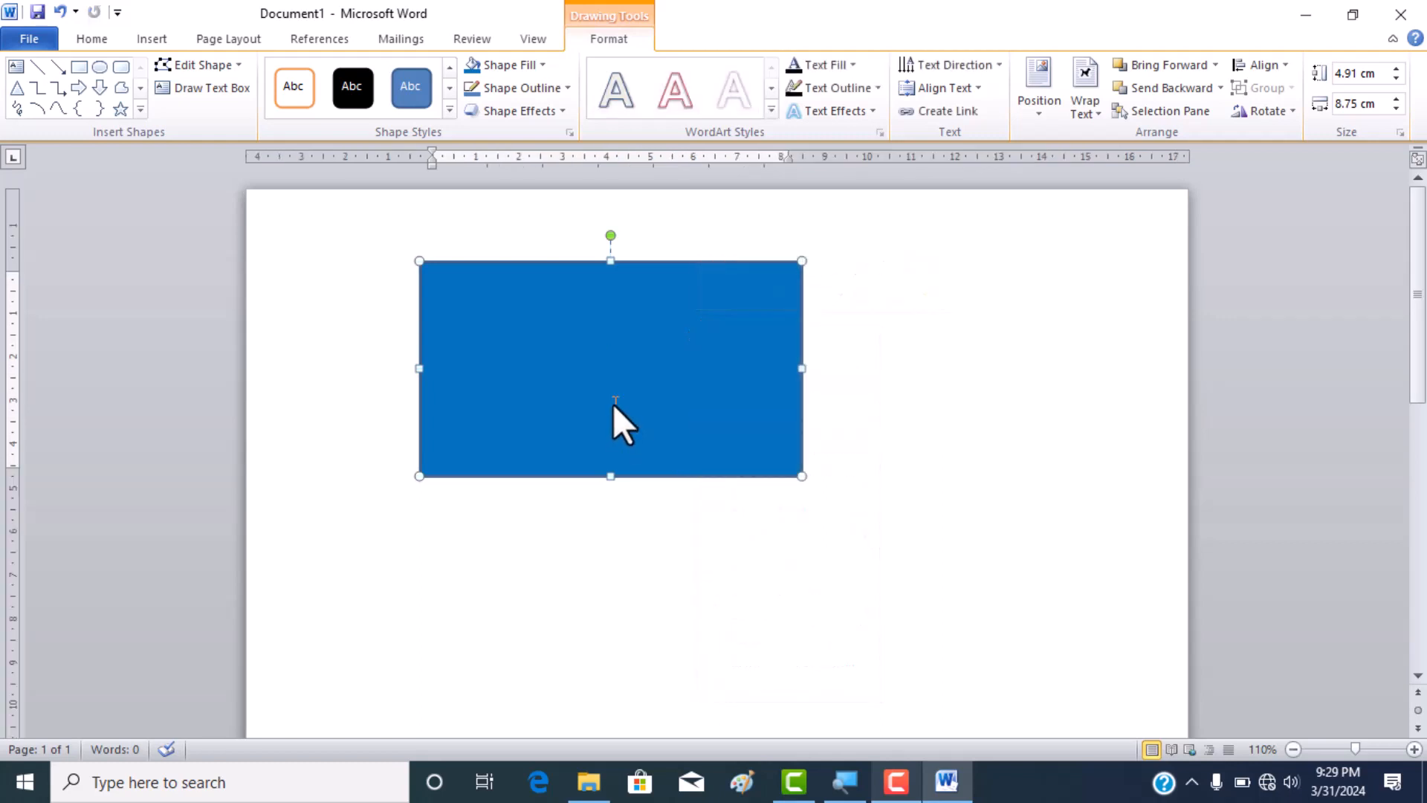
{"action": "type", "text": "sPEED"}
{"action": "key", "text": "BackSpace"}
{"action": "key", "text": "BackSpace"}
{"action": "key", "text": "BackSpace"}
{"action": "key", "text": "BackSpace"}
{"action": "key", "text": "BackSpace"}
Delete the blue rectangle from the page
{"action": "left_click", "coordinate": [681, 261]}
{"action": "key", "text": "Delete"}
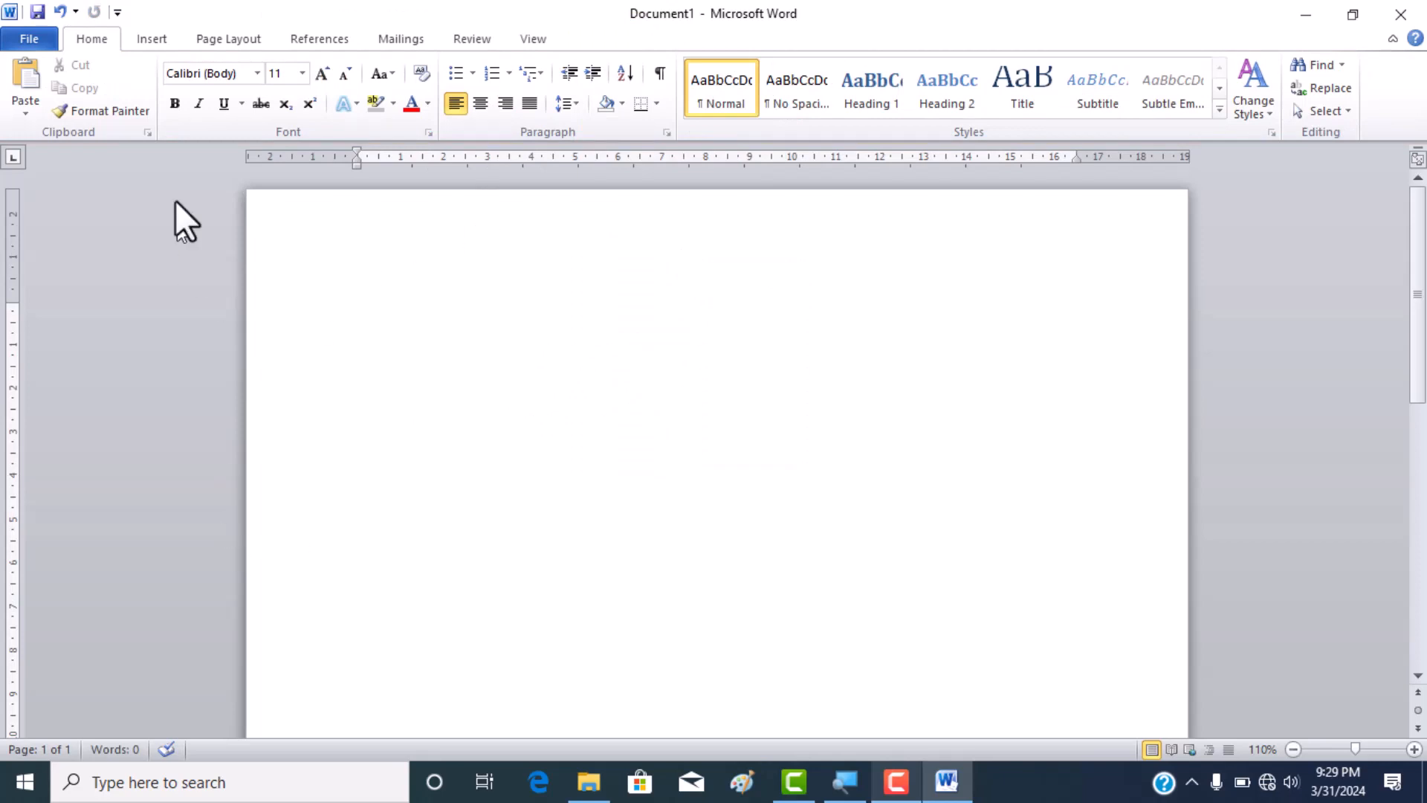
Draw a rectangle about 5 cm high and 11.4 cm wide in the upper part of the page and select it
{"action": "left_click", "coordinate": [153, 38]}
{"action": "left_click", "coordinate": [303, 79]}
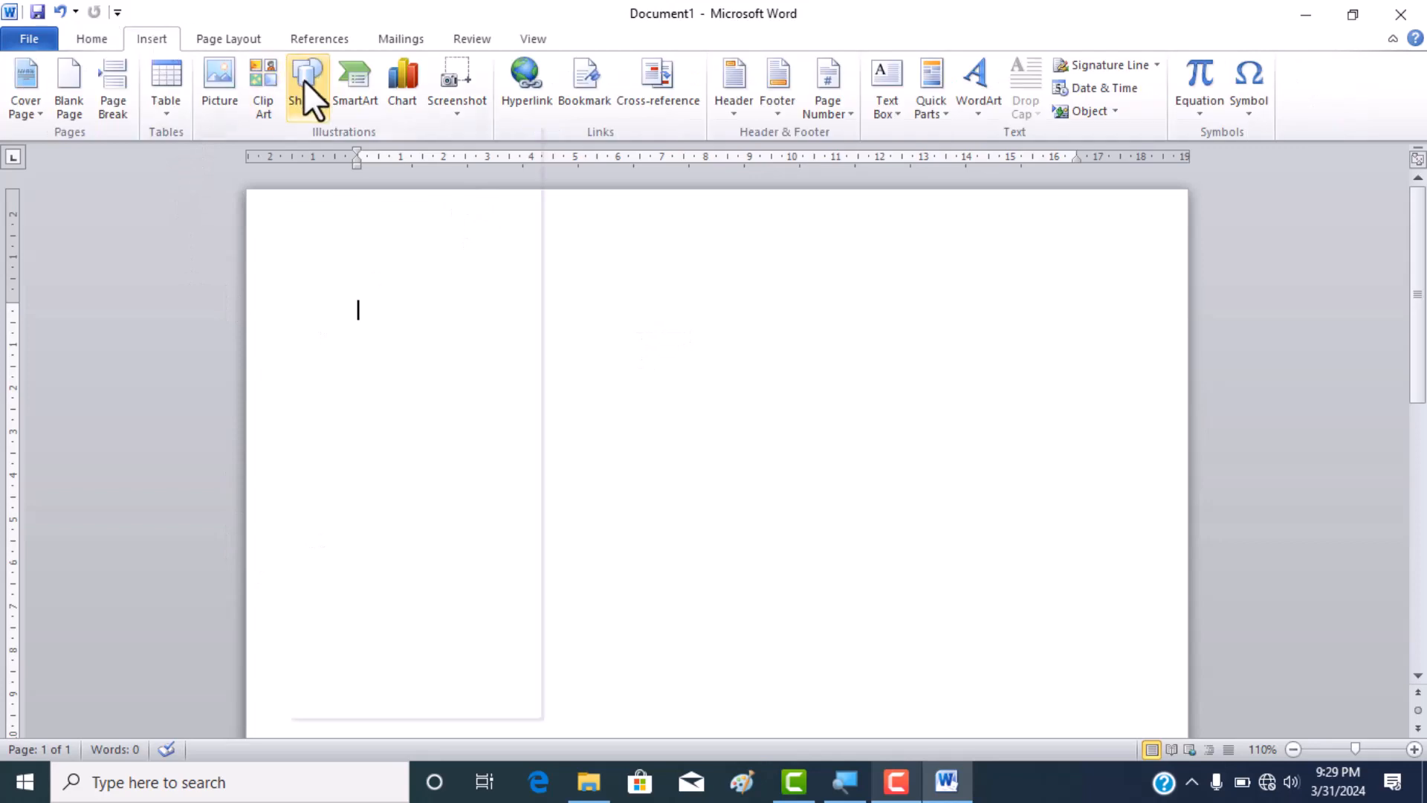
{"action": "left_click", "coordinate": [368, 154]}
{"action": "left_click_drag", "start_coordinate": [446, 315], "coordinate": [943, 535]}
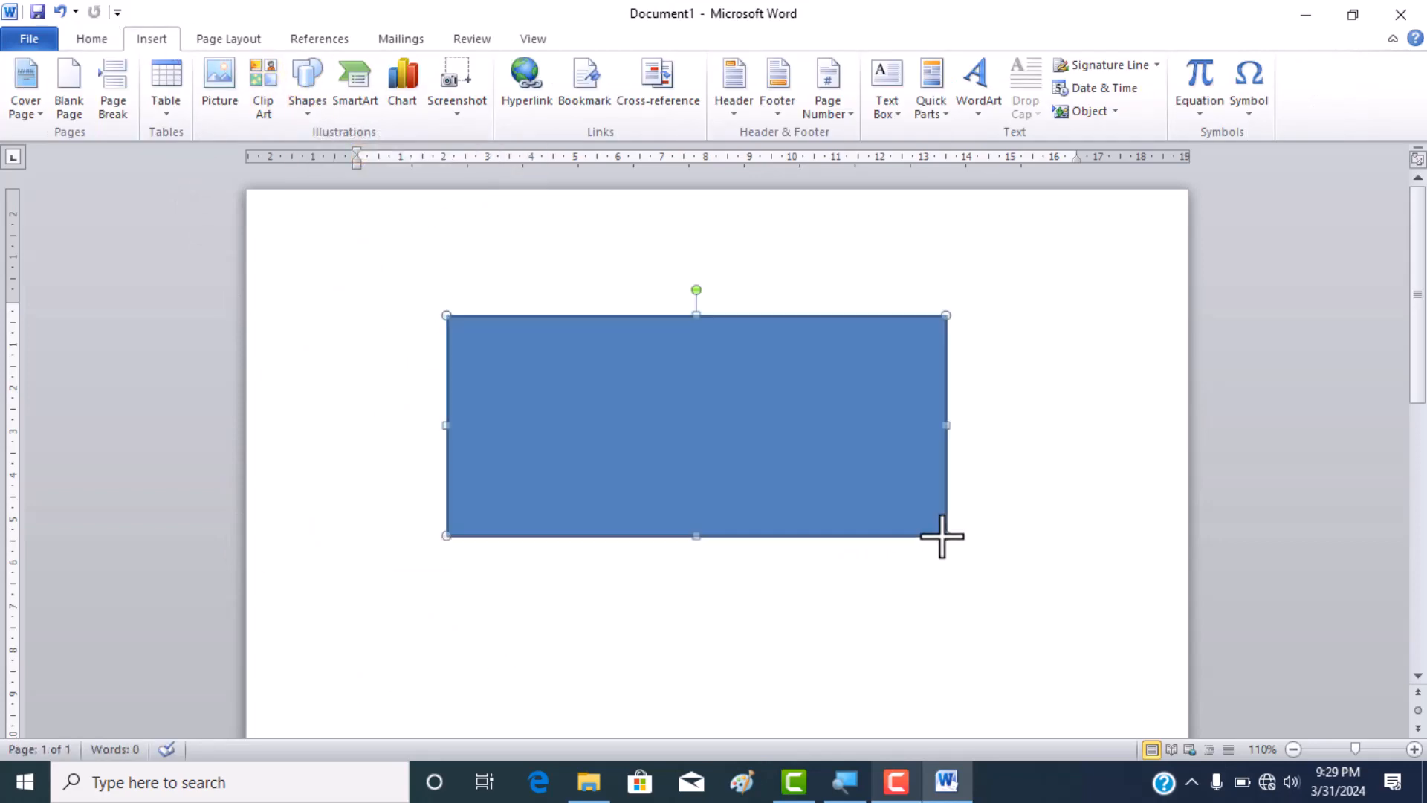
{"action": "left_click", "coordinate": [692, 413]}
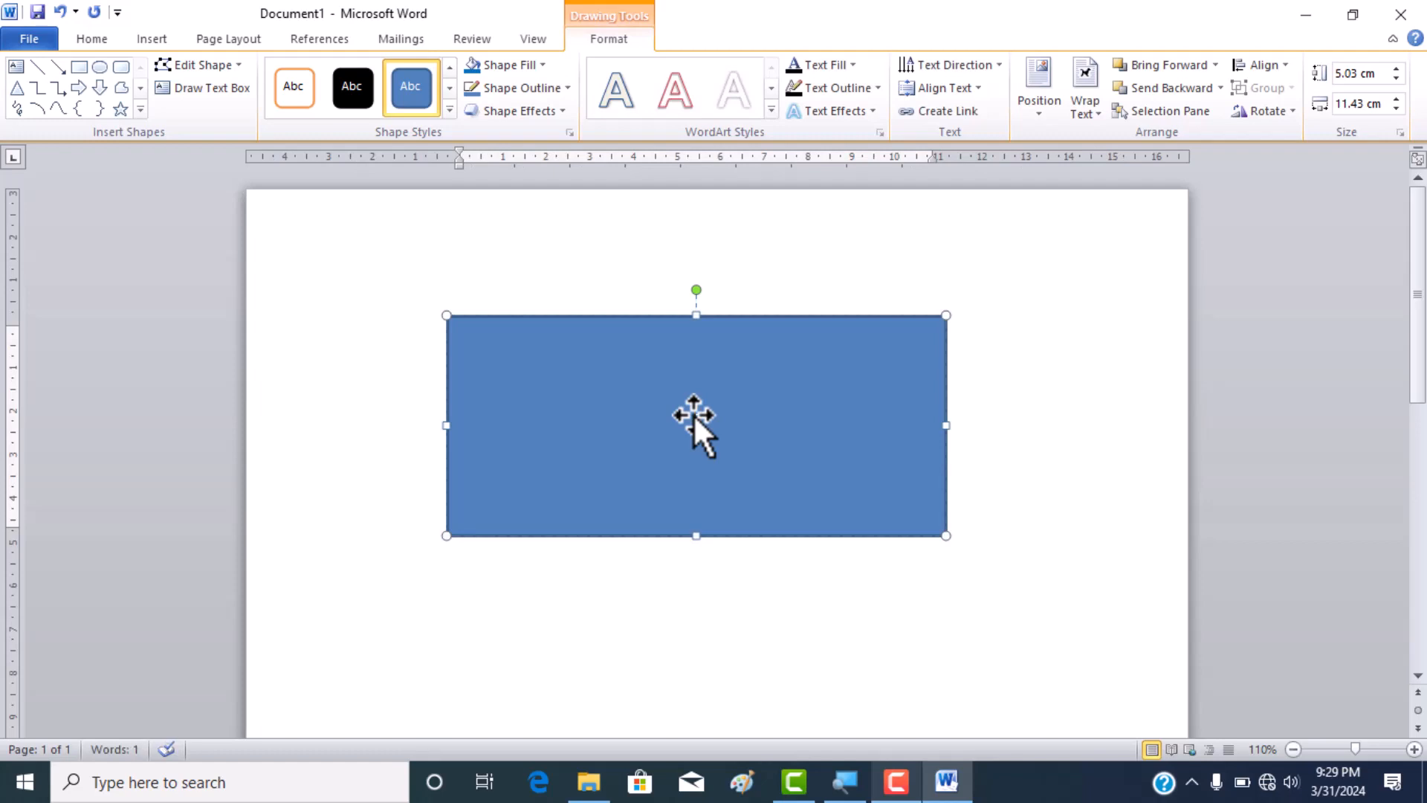
{"action": "type", "text": "cOMPUTER"}
{"action": "key", "text": "BackSpace"}
{"action": "key", "text": "BackSpace"}
{"action": "key", "text": "BackSpace"}
{"action": "key", "text": "BackSpace"}
{"action": "key", "text": "BackSpace"}
{"action": "key", "text": "BackSpace"}
{"action": "key", "text": "BackSpace"}
{"action": "key", "text": "BackSpace"}
Enter the text "COMPUTER" inside the rectangle and set its font size to 48
{"action": "type", "text": "COMPUTER"}
{"action": "key", "text": "ctrl+a"}
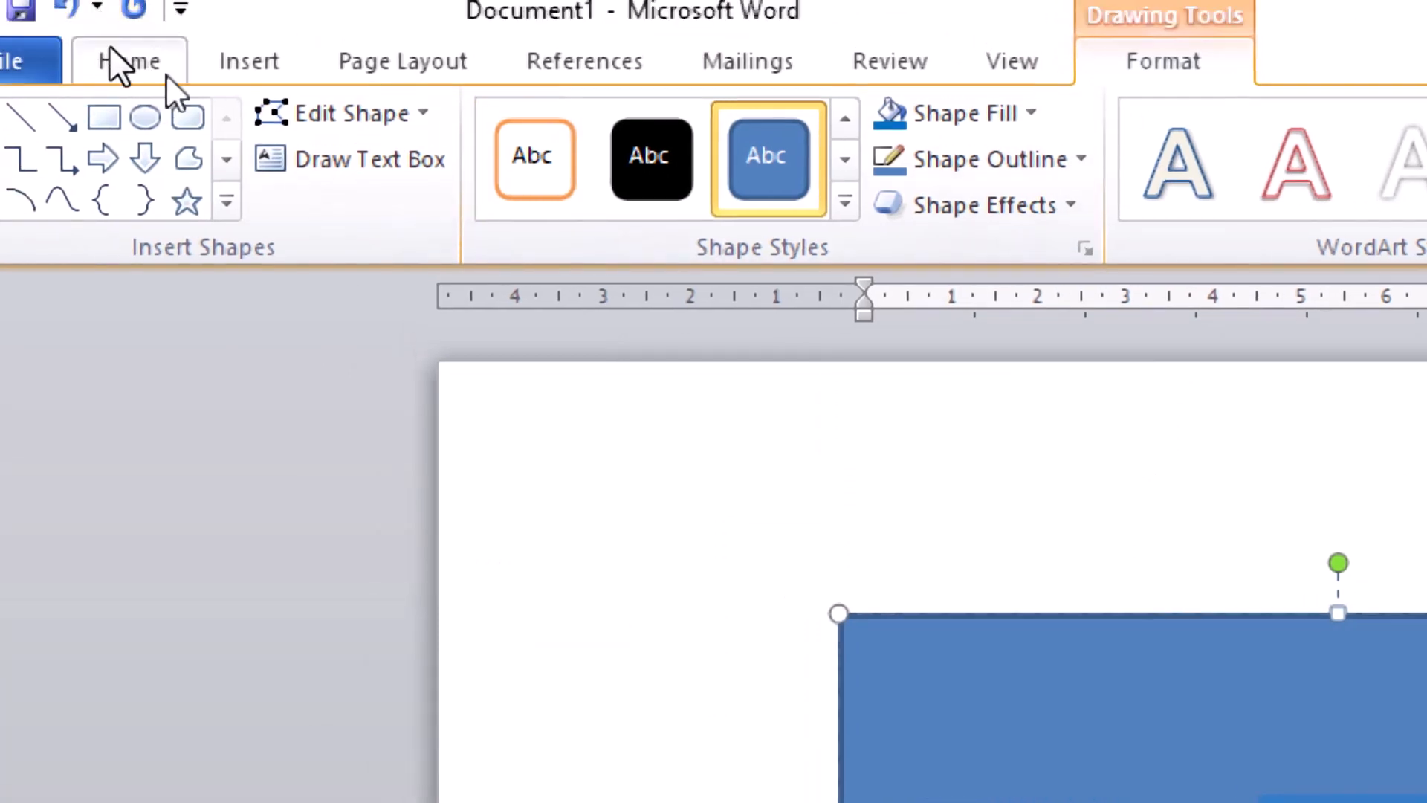
{"action": "left_click", "coordinate": [109, 49]}
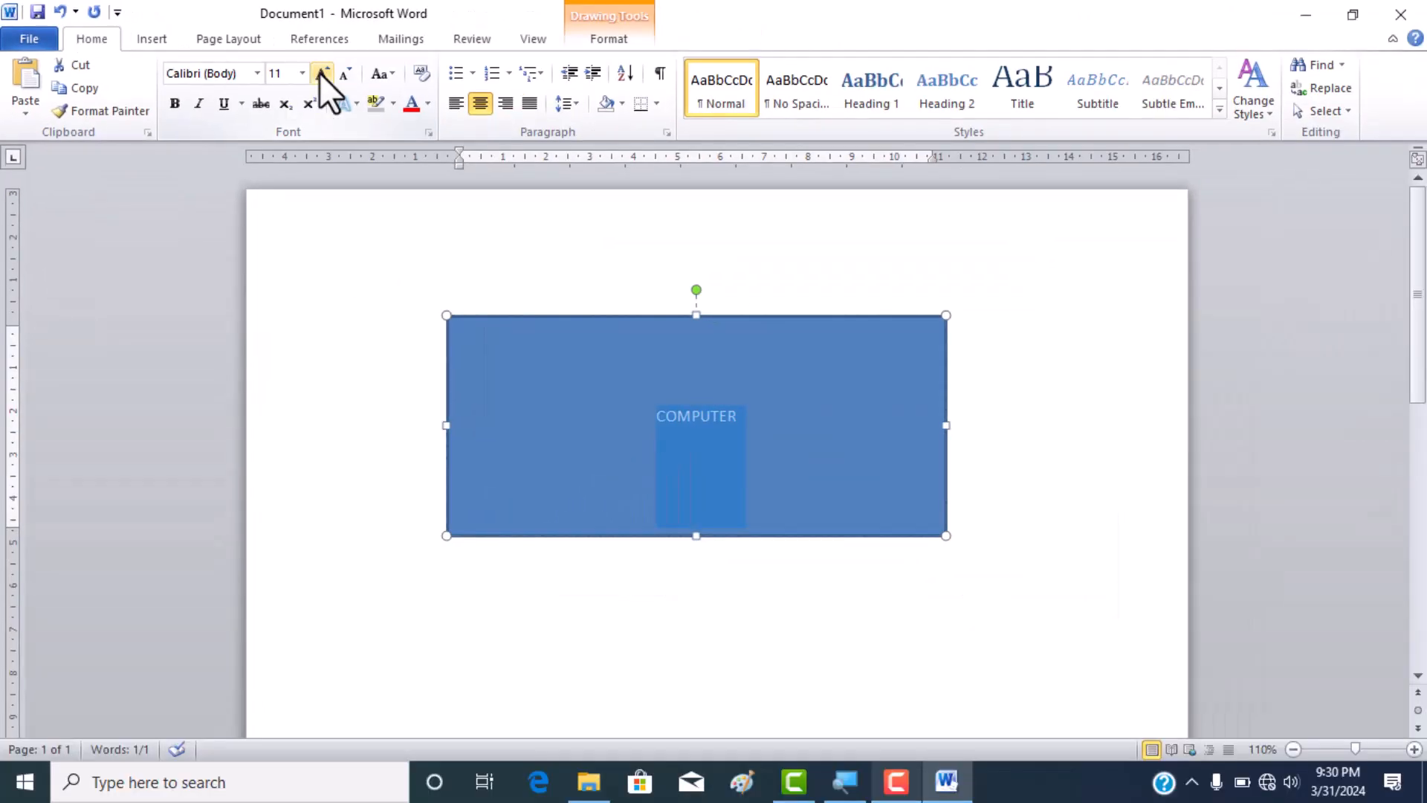
{"action": "left_click", "coordinate": [321, 72]}
{"action": "left_click", "coordinate": [321, 72]}
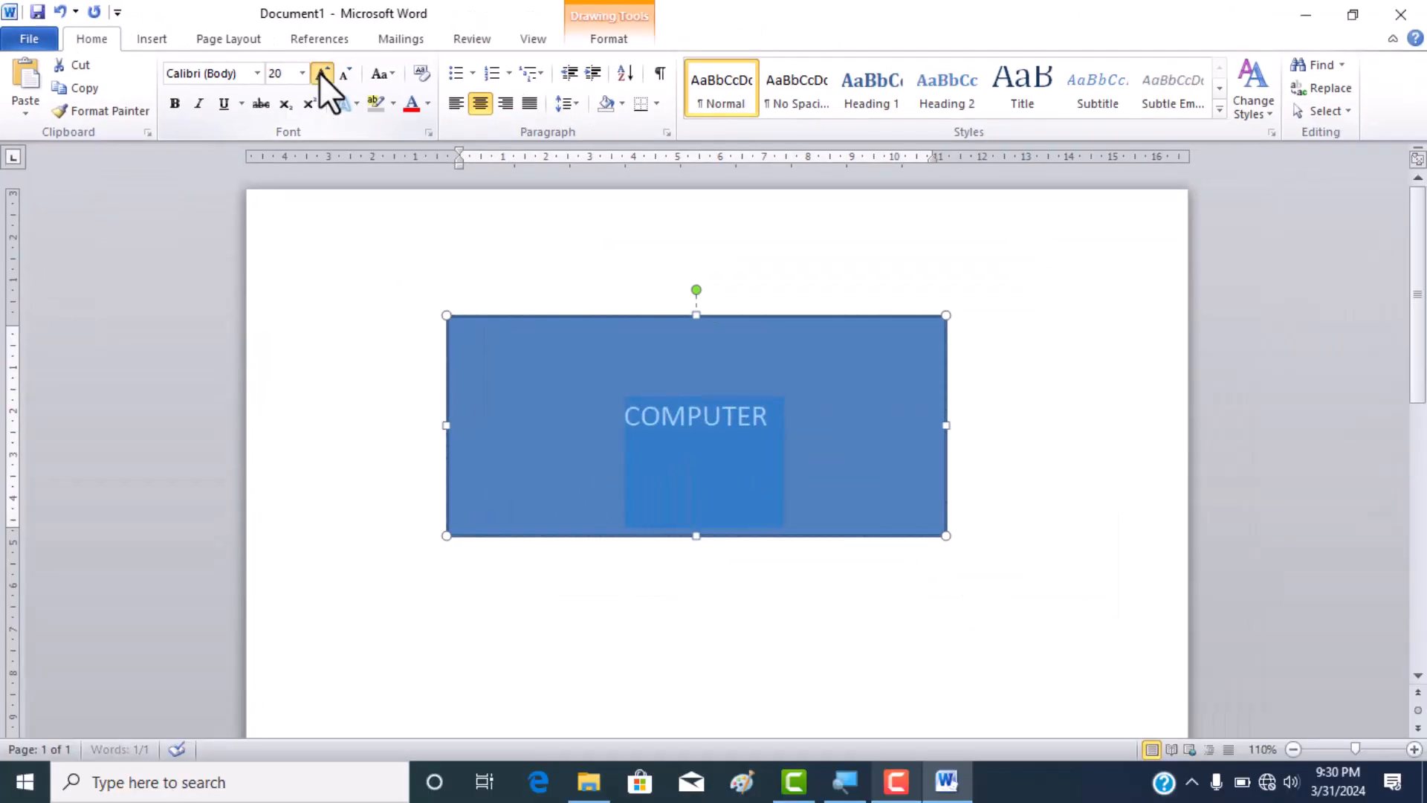
{"action": "left_click", "coordinate": [321, 72]}
{"action": "left_click", "coordinate": [321, 72]}
{"action": "left_click", "coordinate": [318, 72]}
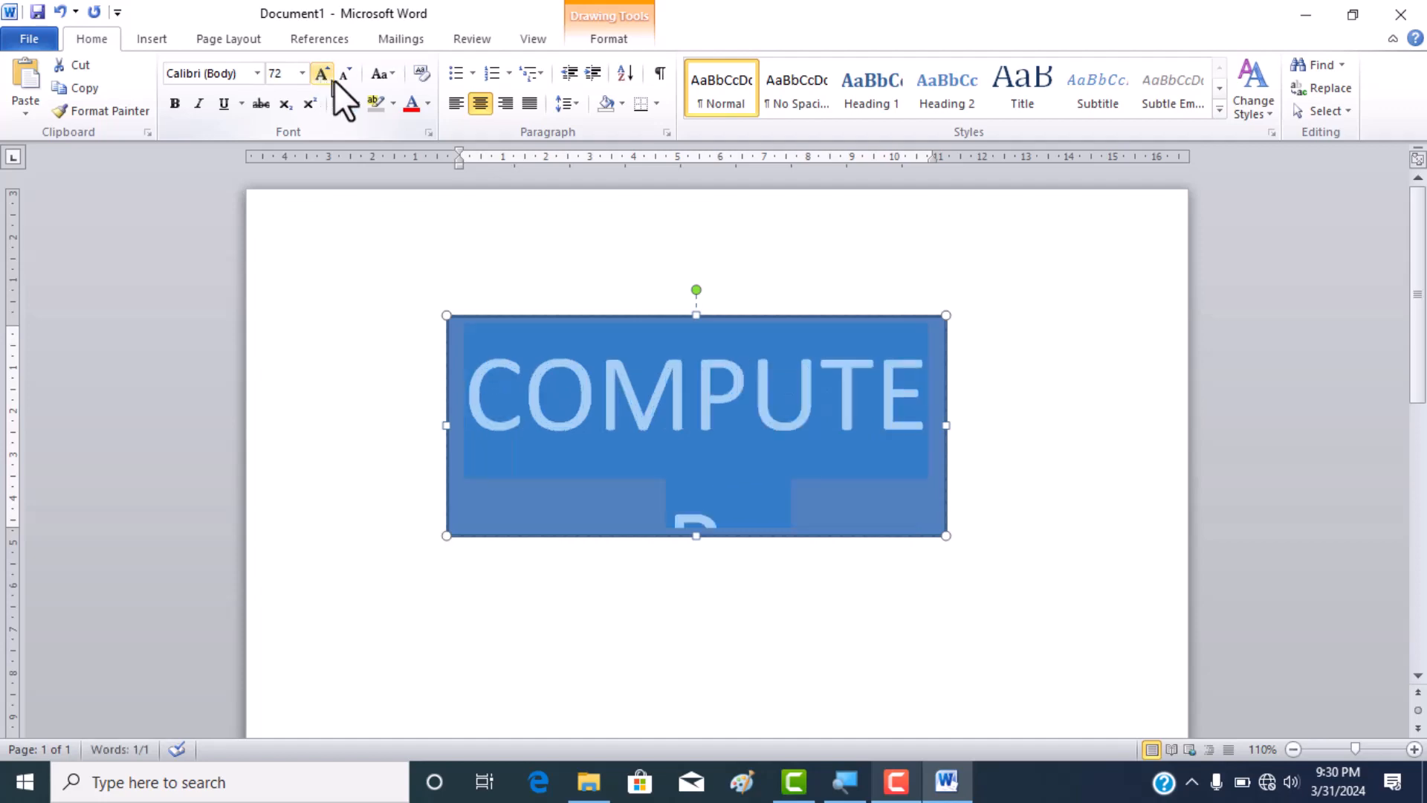
{"action": "left_click", "coordinate": [336, 78]}
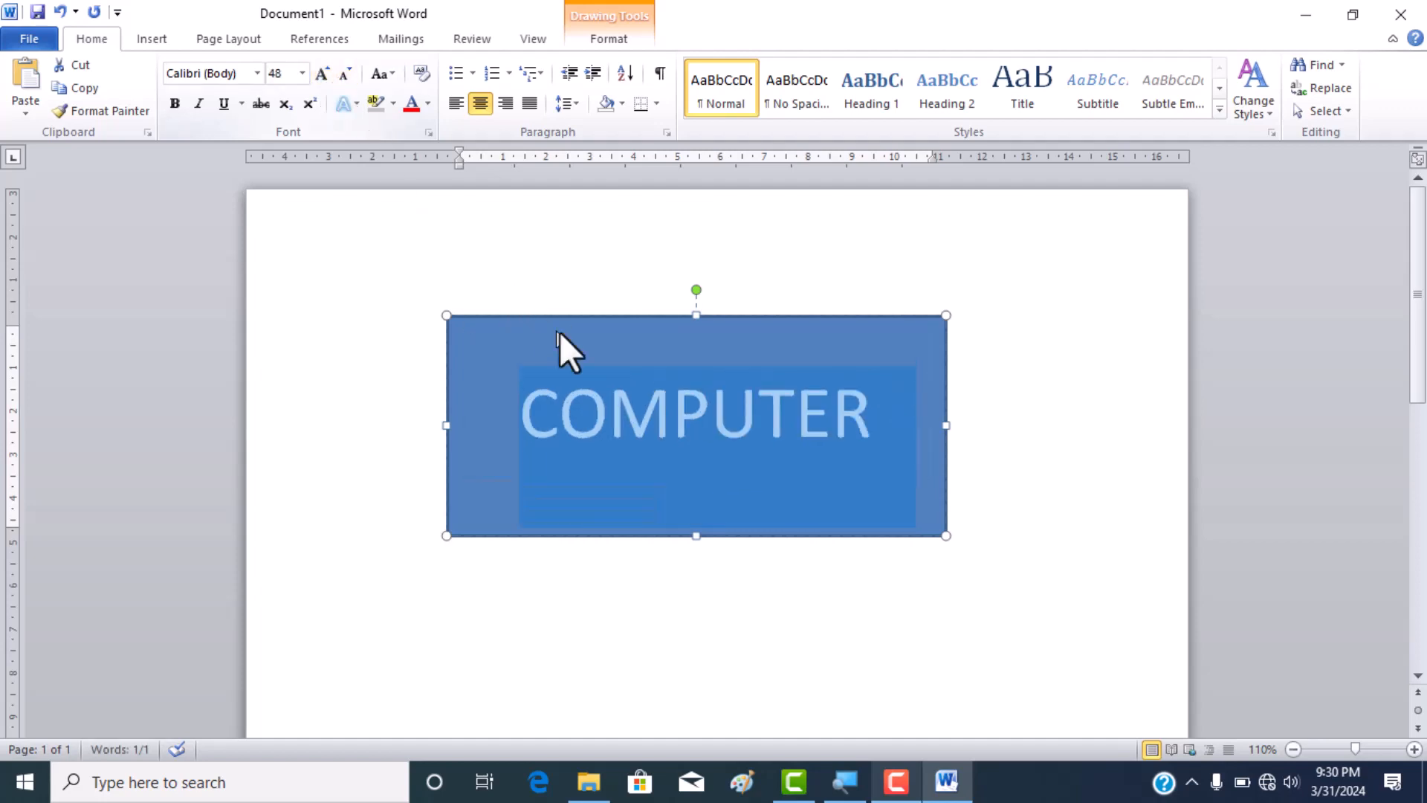
{"action": "left_click", "coordinate": [722, 450]}
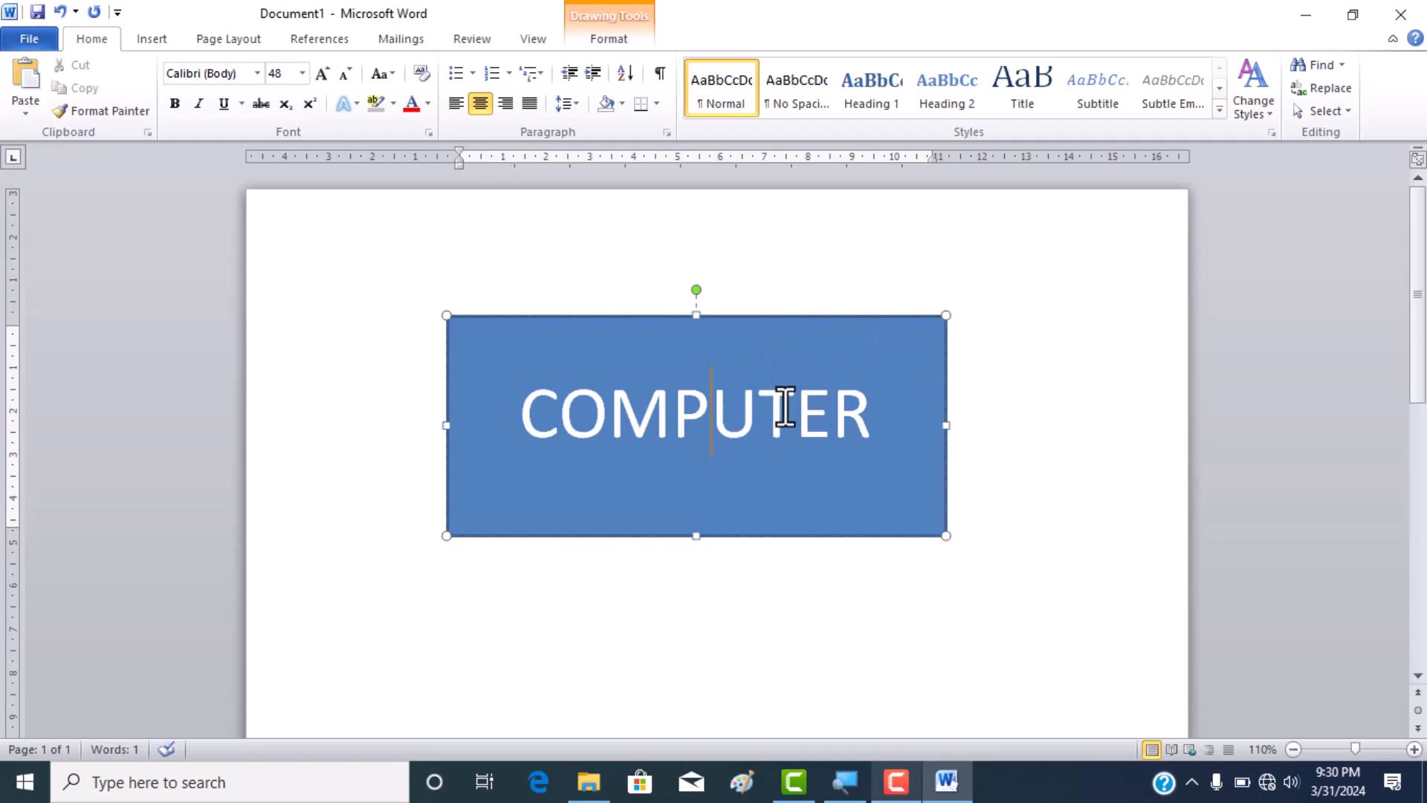
{"action": "left_click_drag", "start_coordinate": [525, 405], "coordinate": [559, 407]}
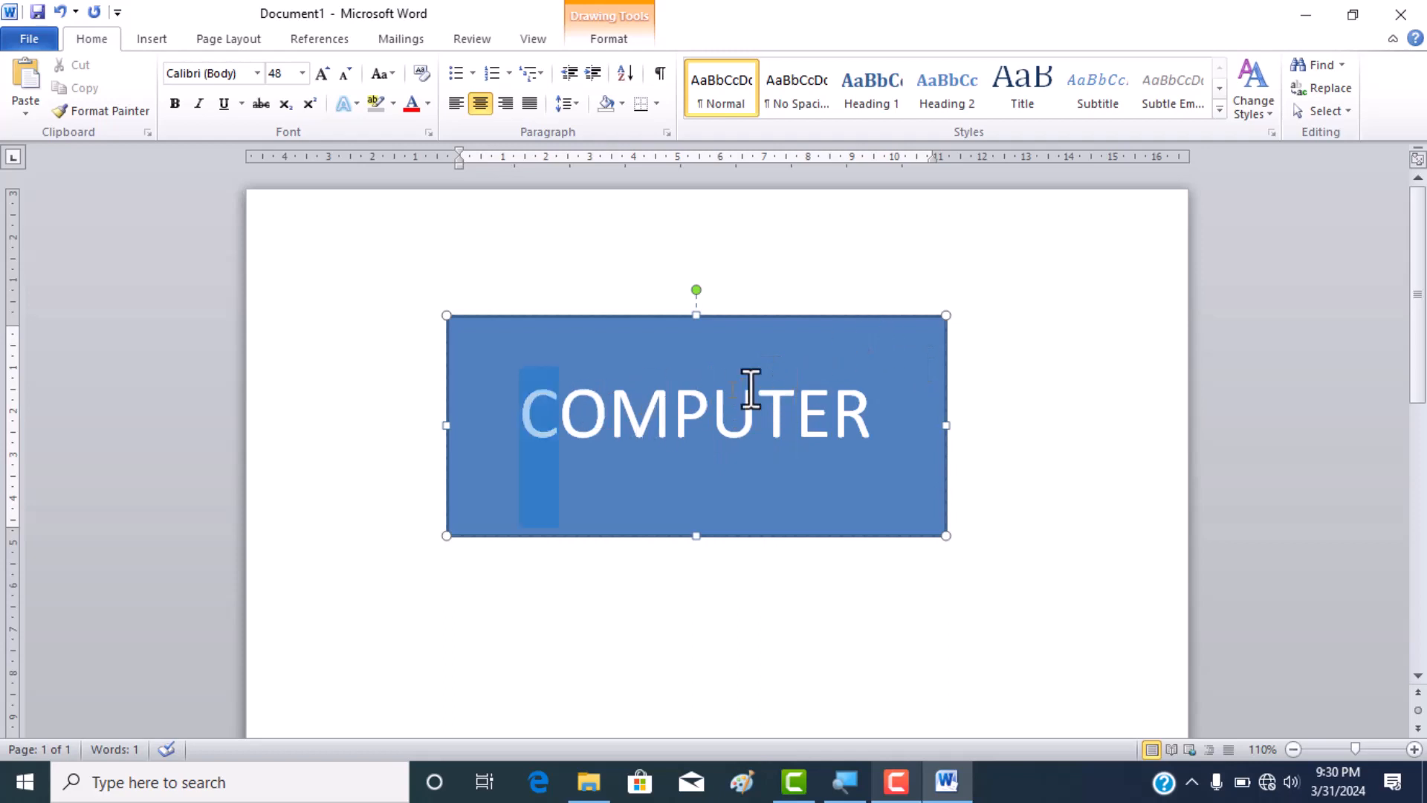
{"action": "left_click_drag", "start_coordinate": [751, 388], "coordinate": [853, 398]}
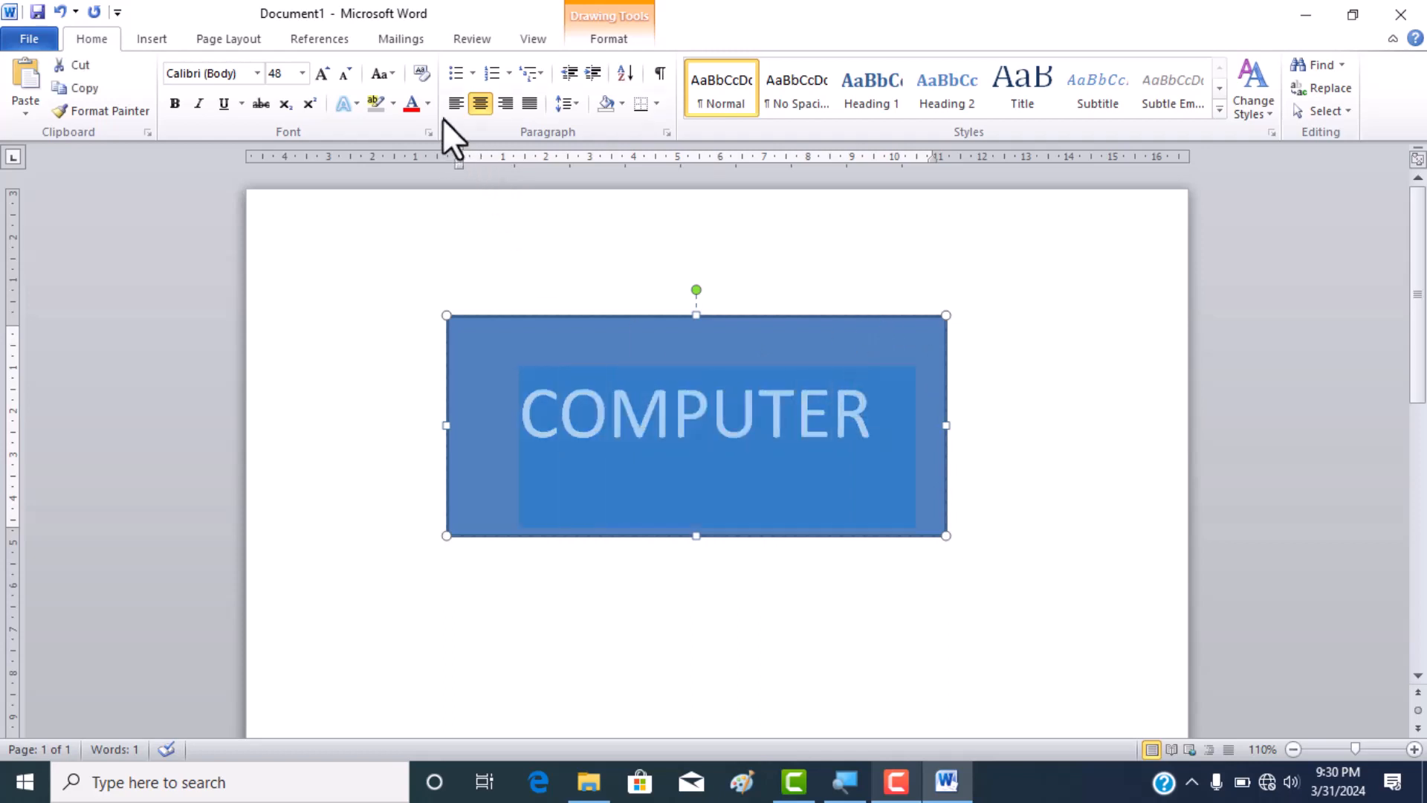
{"action": "left_click", "coordinate": [426, 104]}
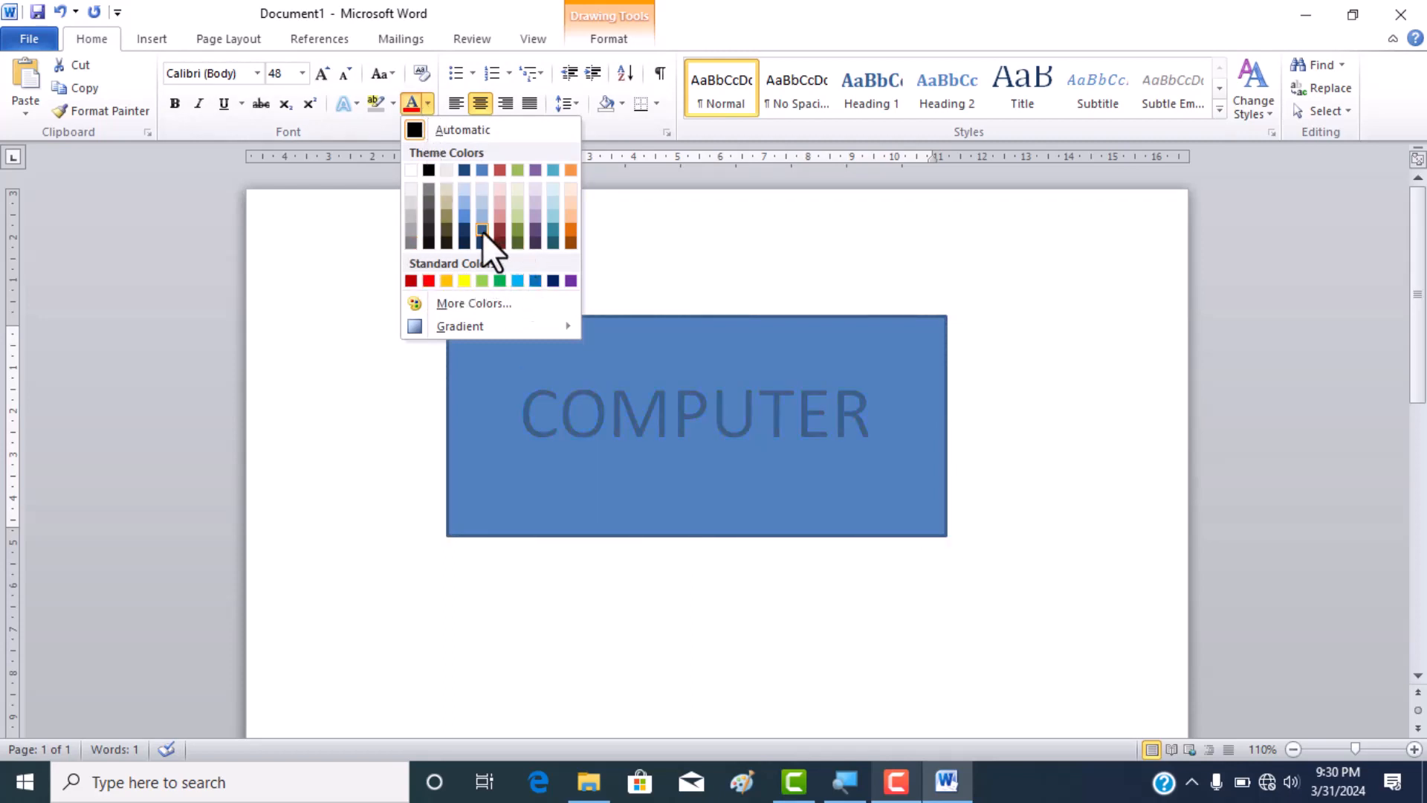
{"action": "left_click", "coordinate": [705, 474]}
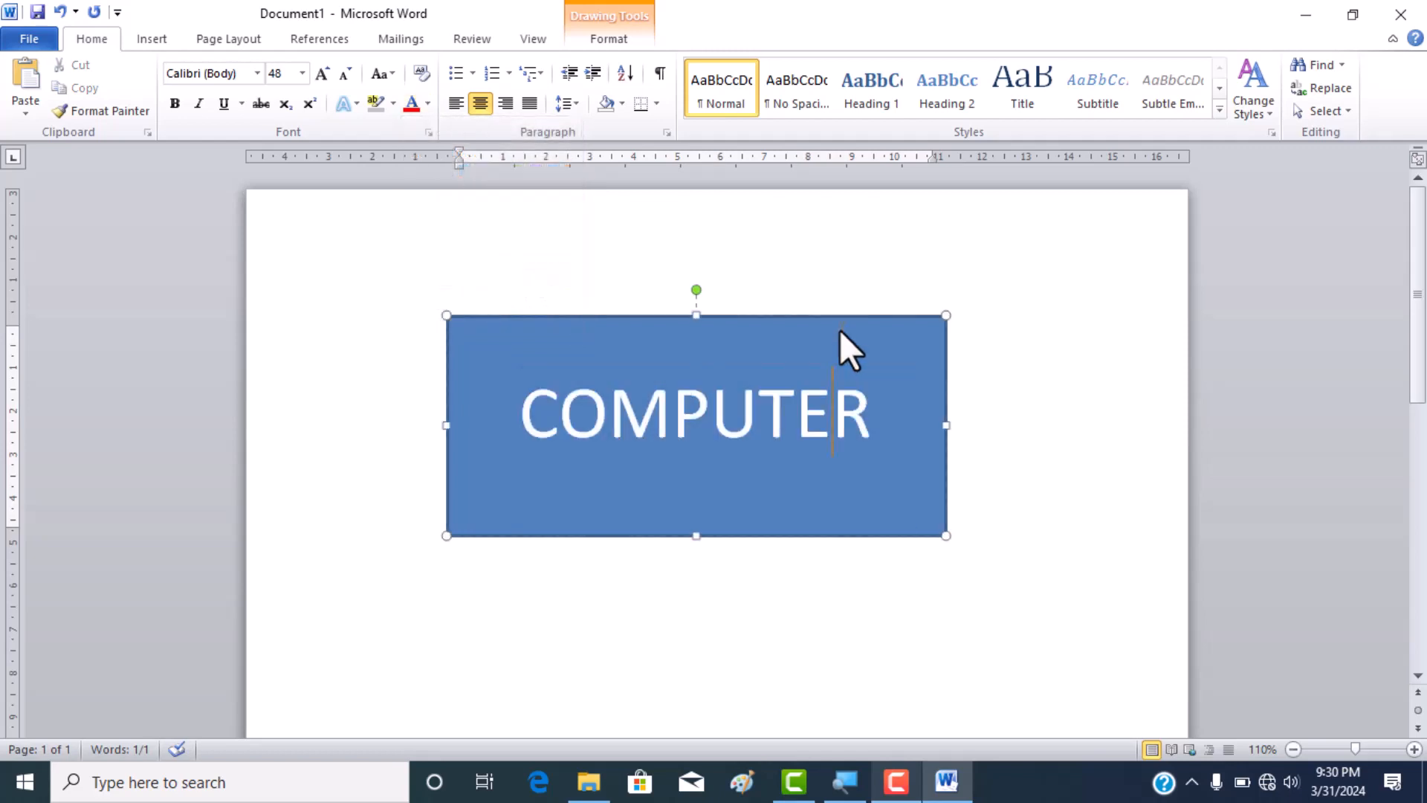
Fill the COMPUTER rectangle with the standard Red colour
{"action": "left_click", "coordinate": [721, 535]}
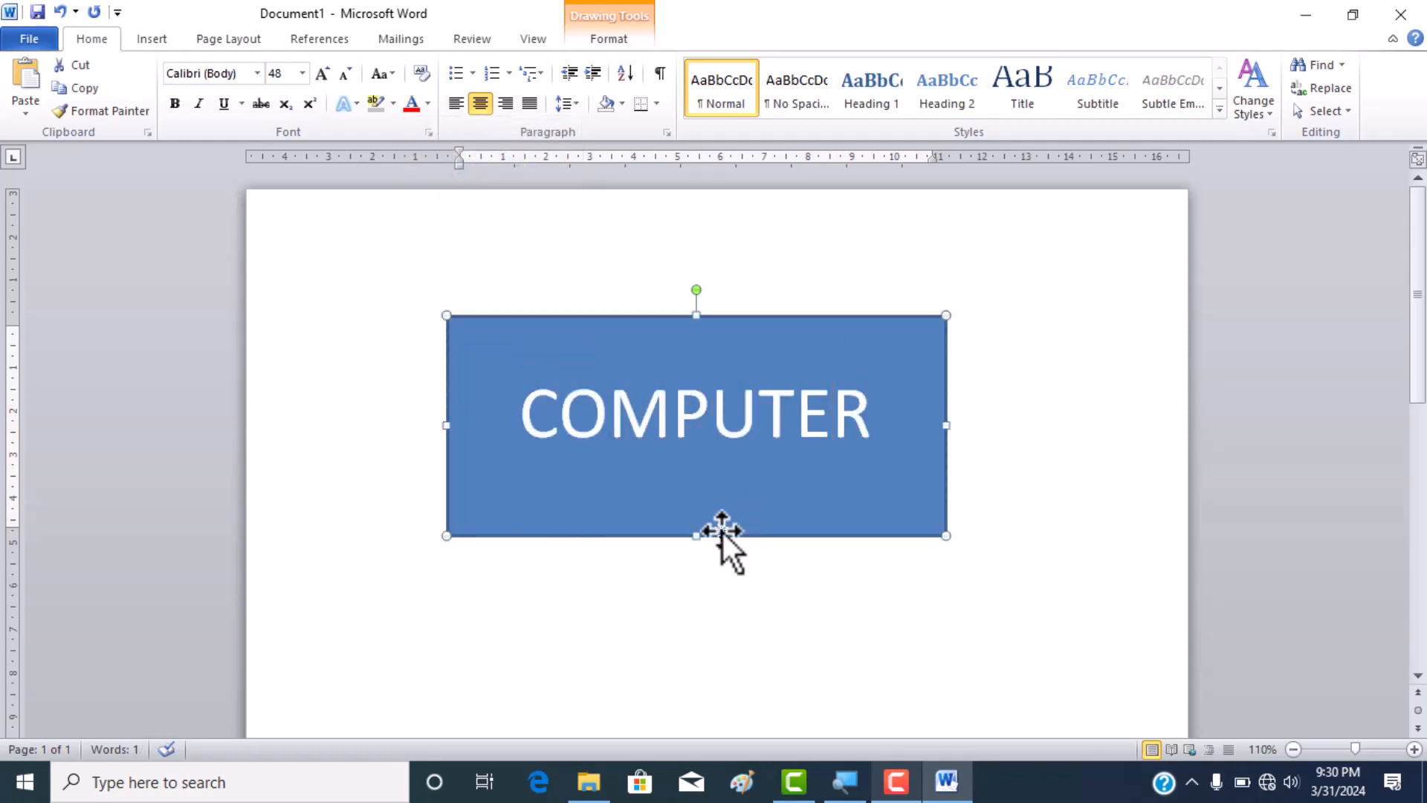
{"action": "left_click", "coordinate": [628, 42]}
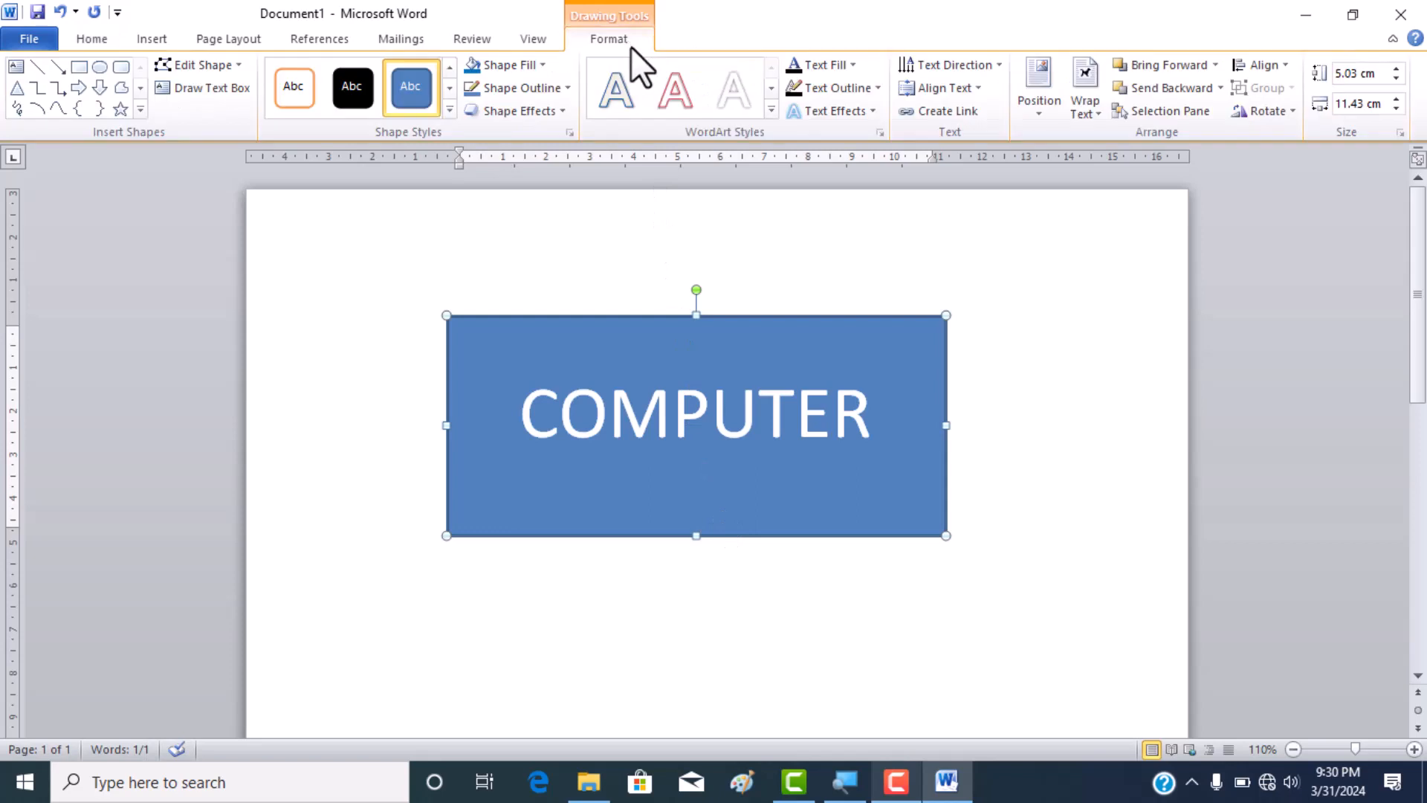
{"action": "left_click", "coordinate": [530, 74]}
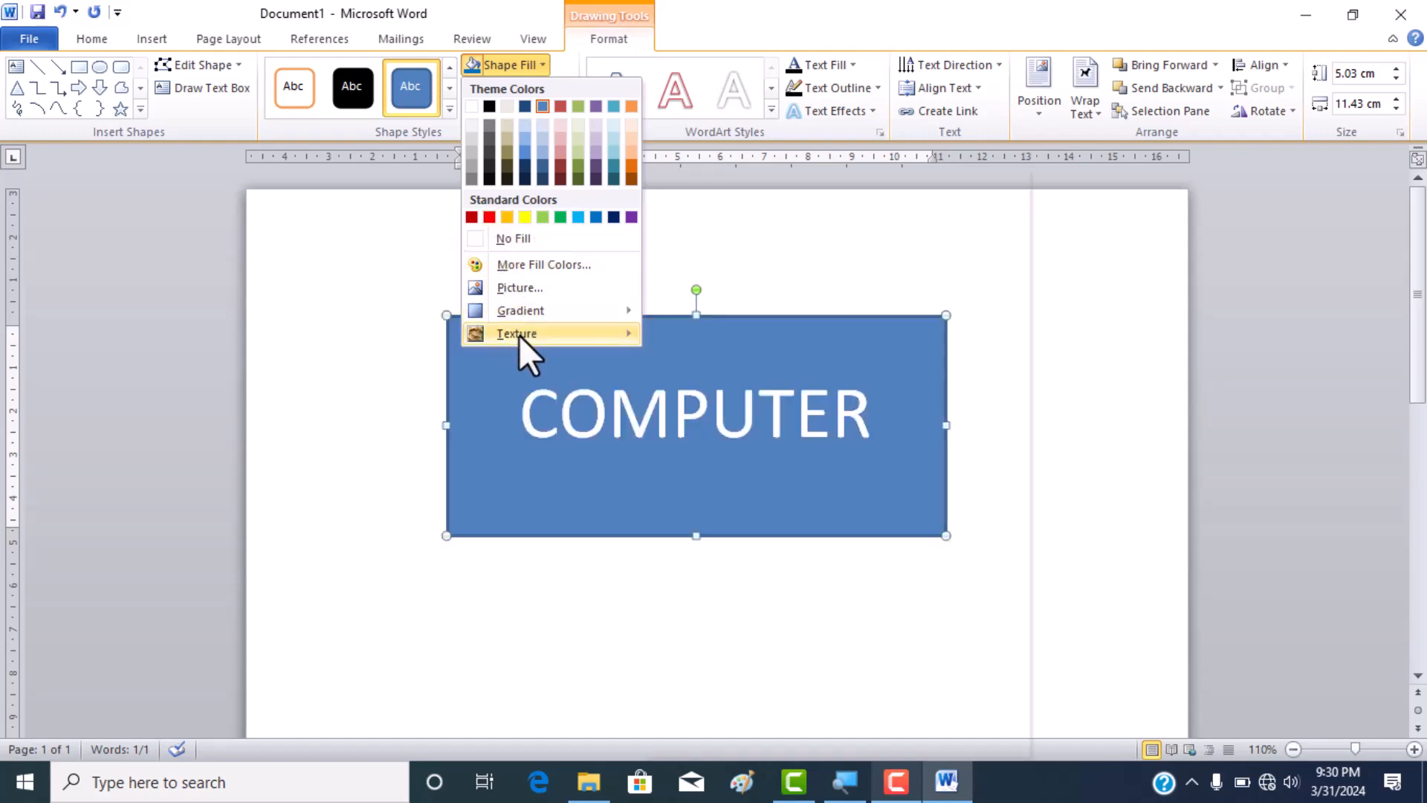
{"action": "mouse_move", "coordinate": [519, 336]}
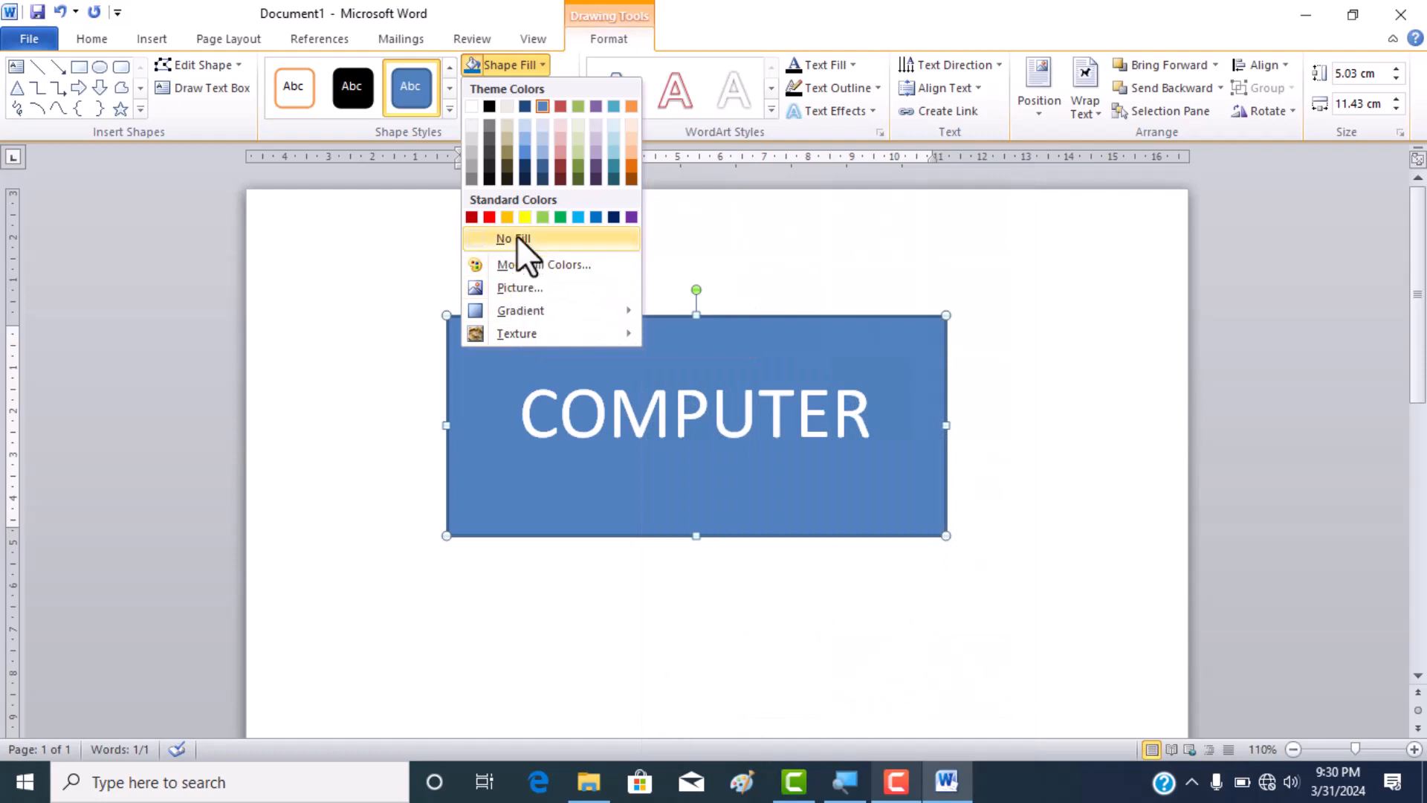
{"action": "left_click", "coordinate": [488, 216]}
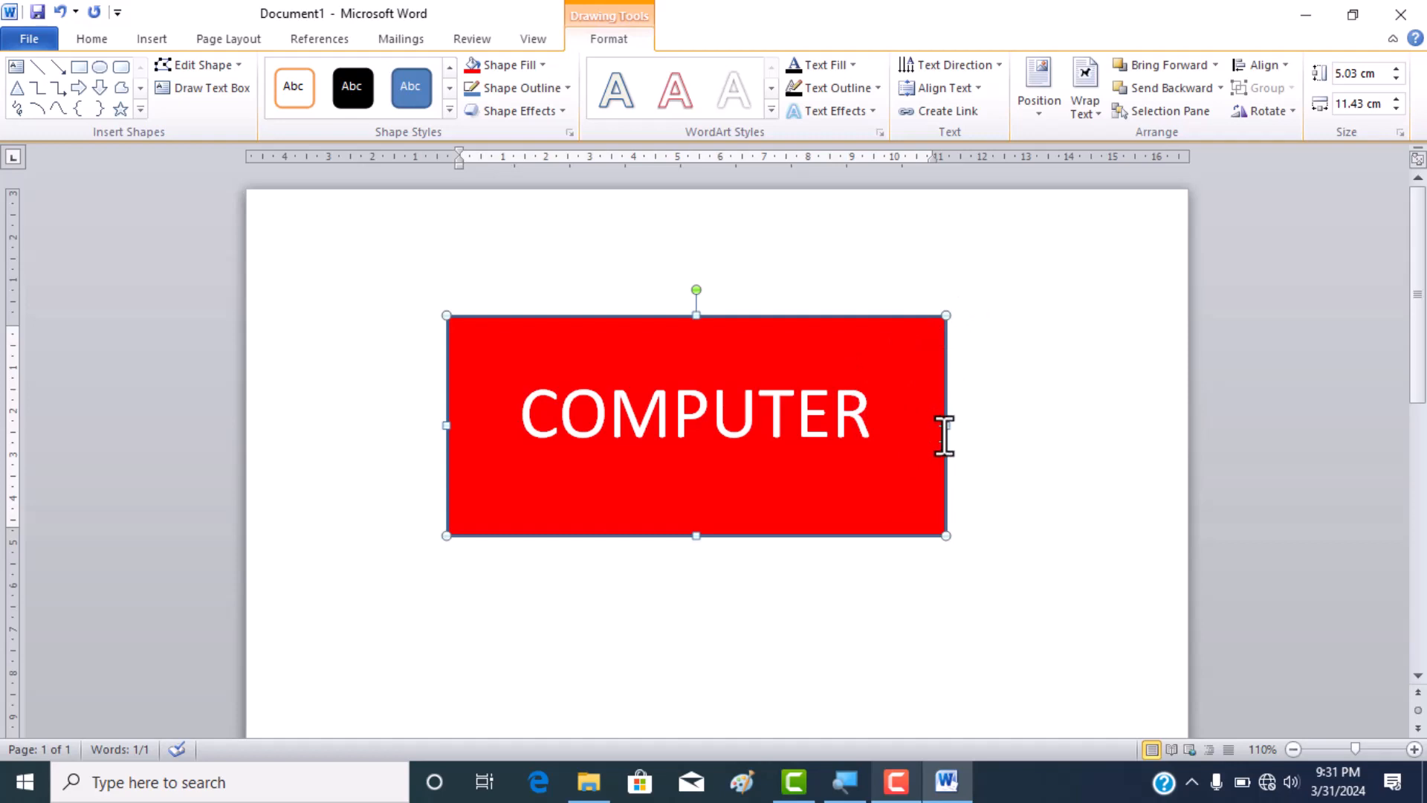
Edit the red rectangle's points, moving its upper-right corner straight down so the upper edge slopes
{"action": "right_click", "coordinate": [944, 474]}
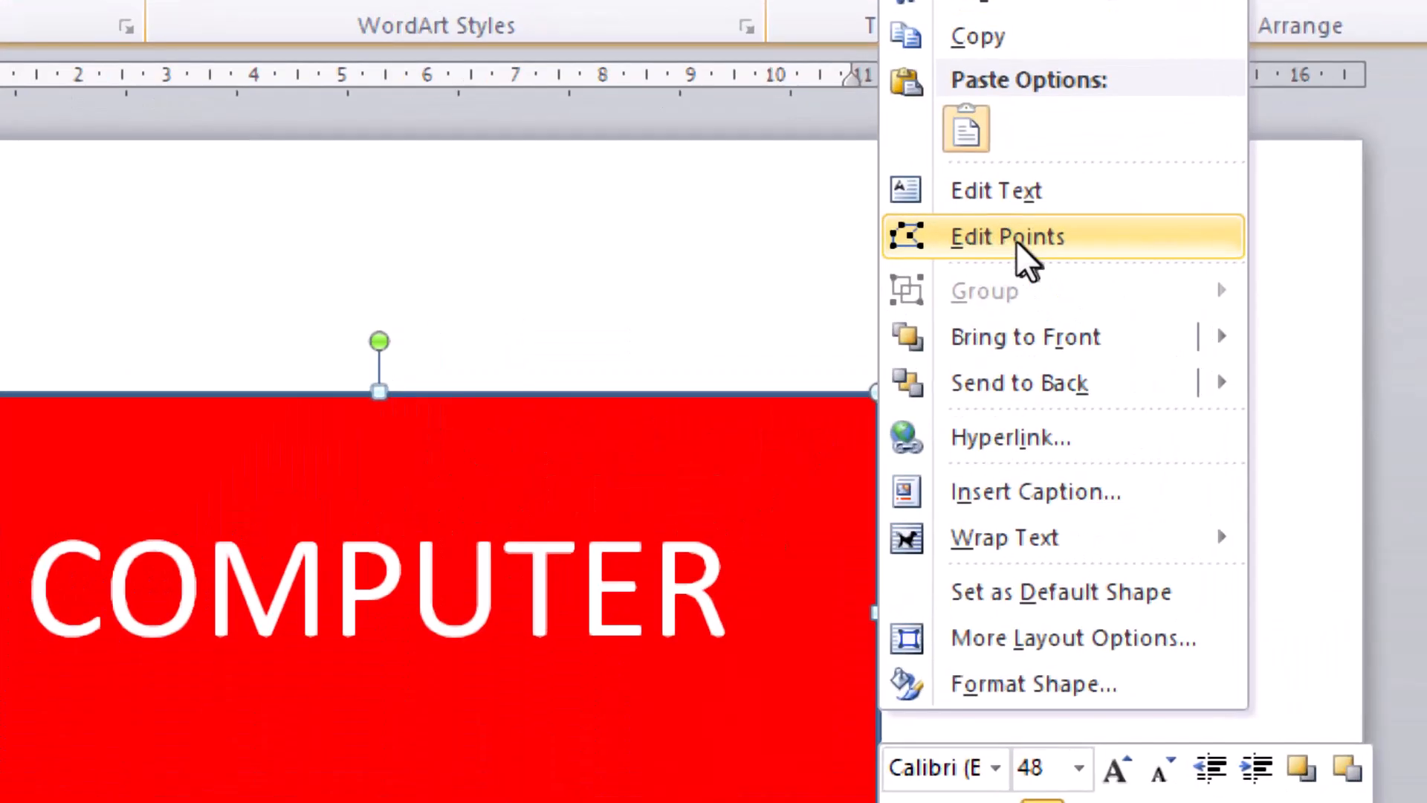
{"action": "left_click", "coordinate": [1022, 237]}
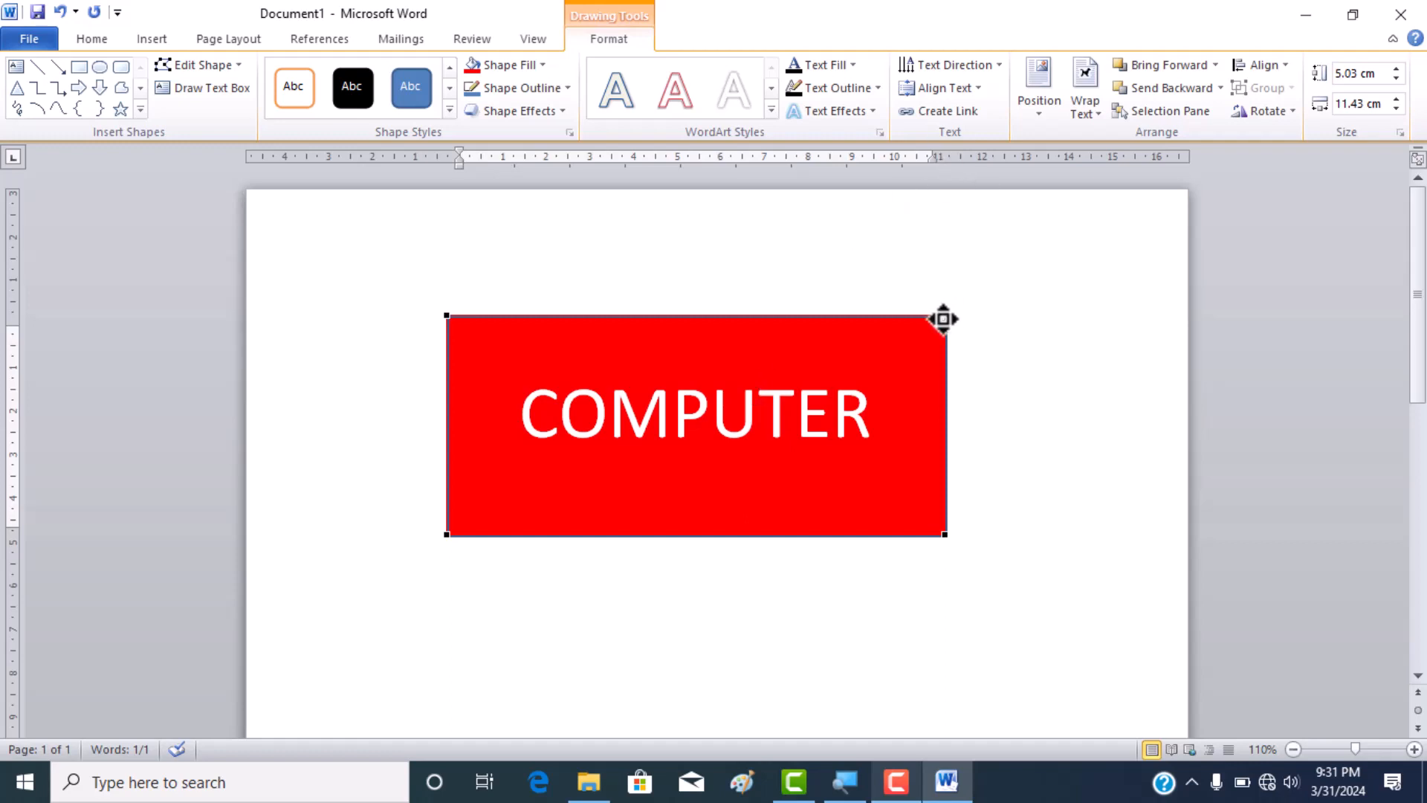
{"action": "left_click_drag", "start_coordinate": [948, 314], "coordinate": [945, 372]}
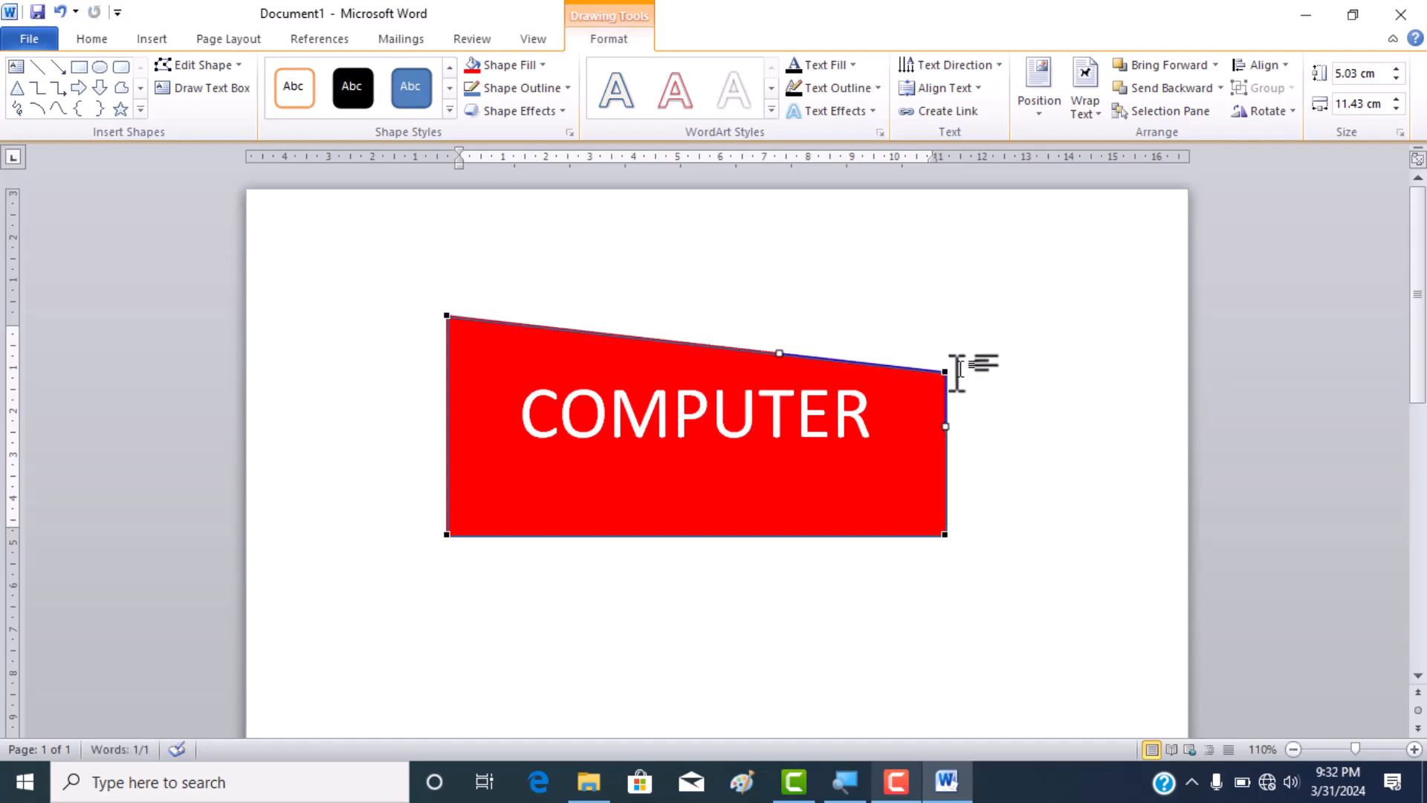
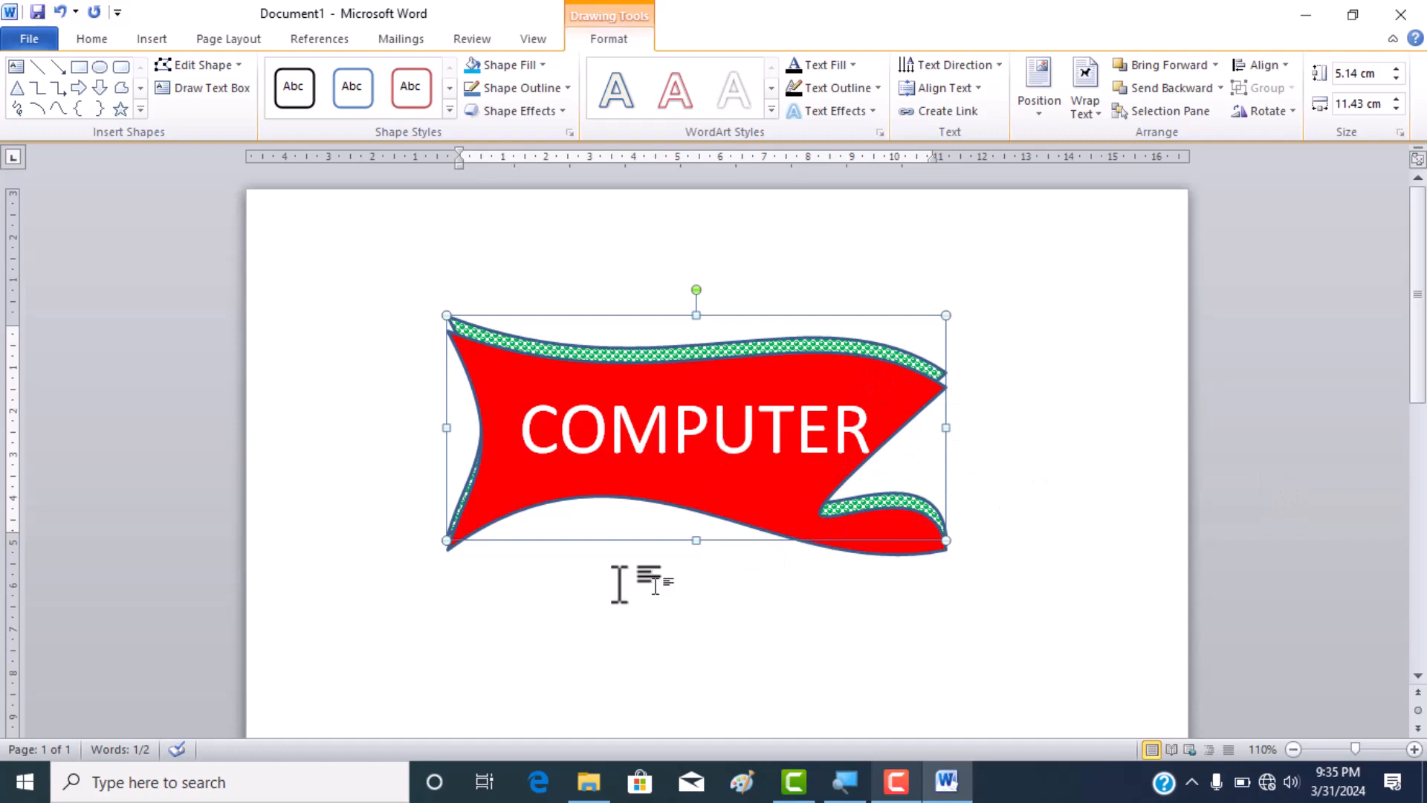
Fill the front COMPUTER shape with picture 12265 from the Pictures subfolder and deselect the shape
{"action": "left_click", "coordinate": [676, 506]}
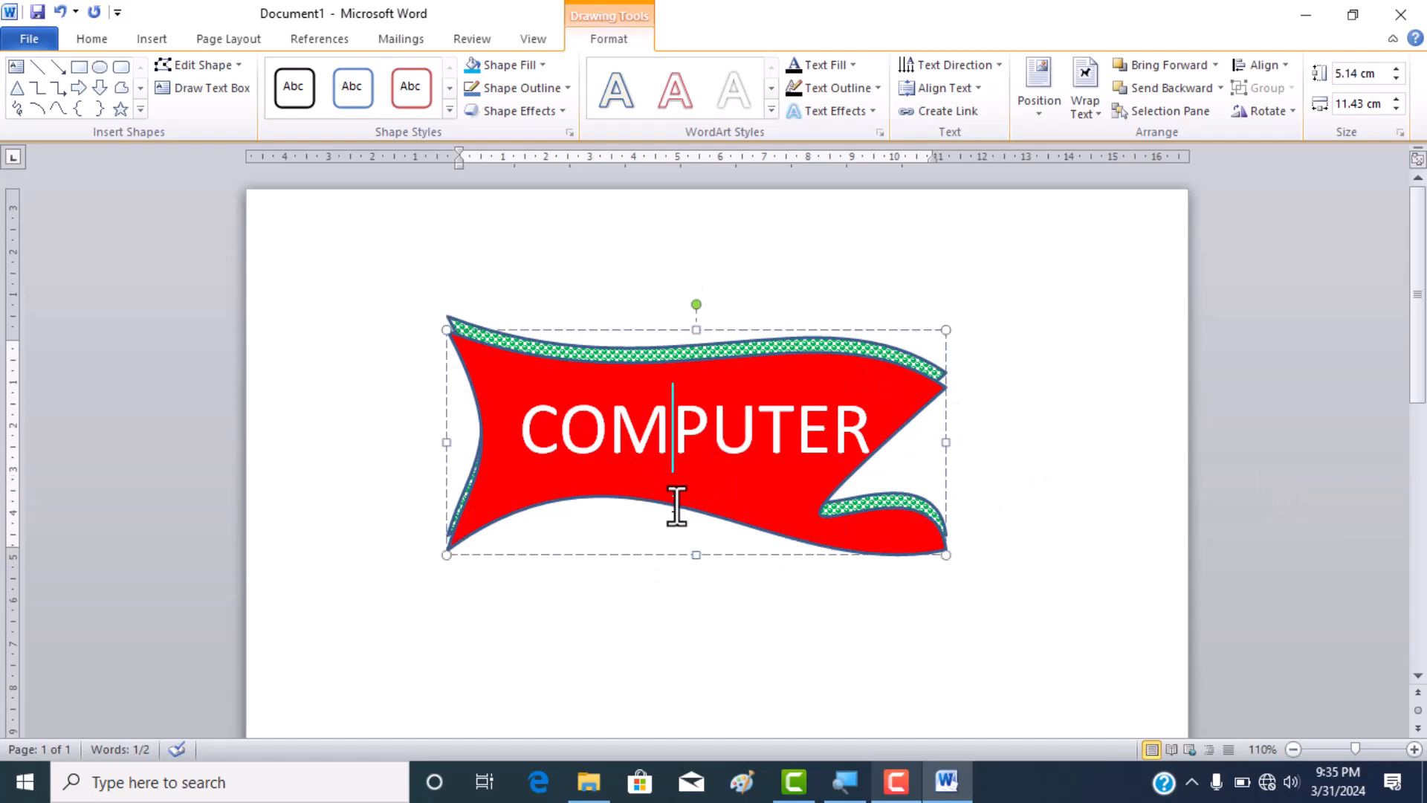
{"action": "left_click", "coordinate": [538, 64]}
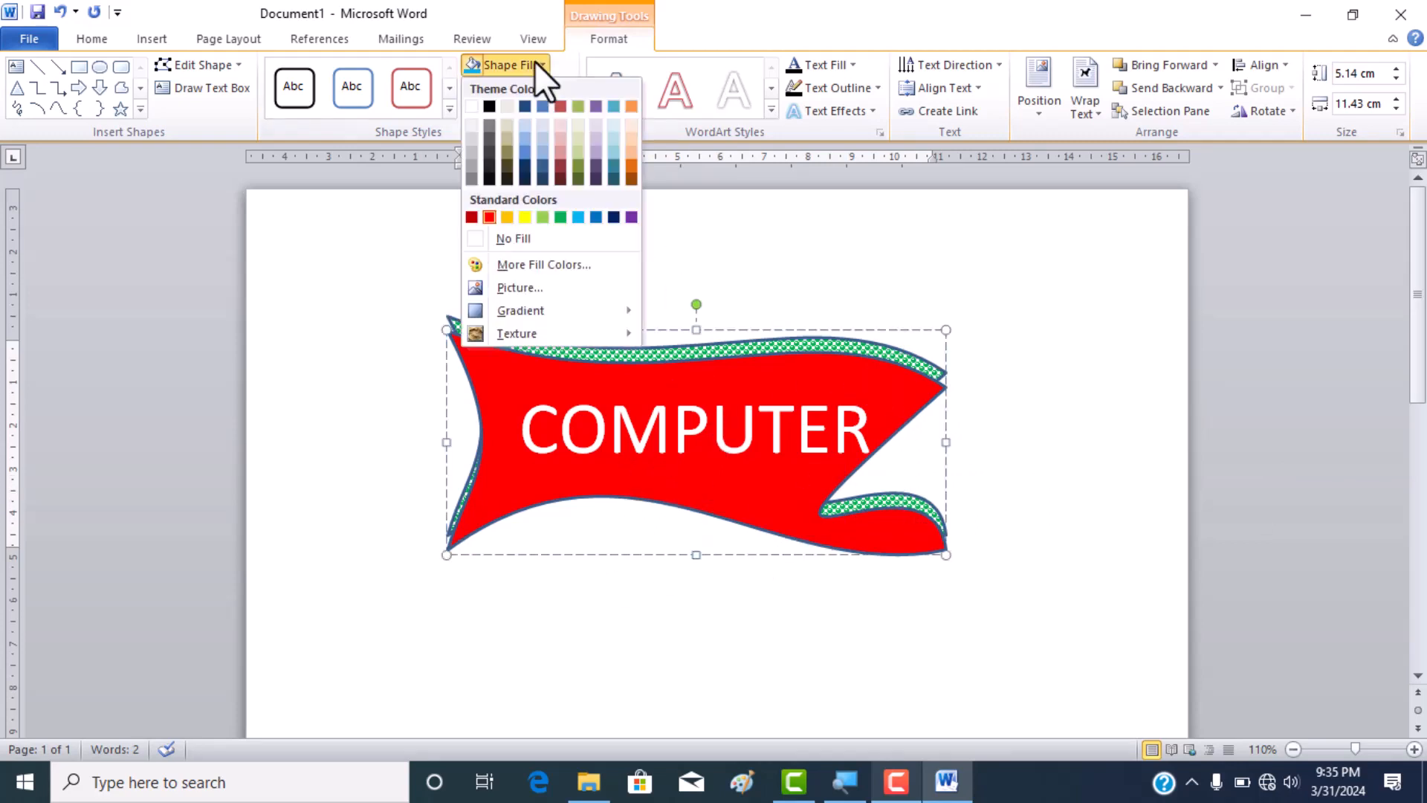
{"action": "left_click", "coordinate": [521, 288]}
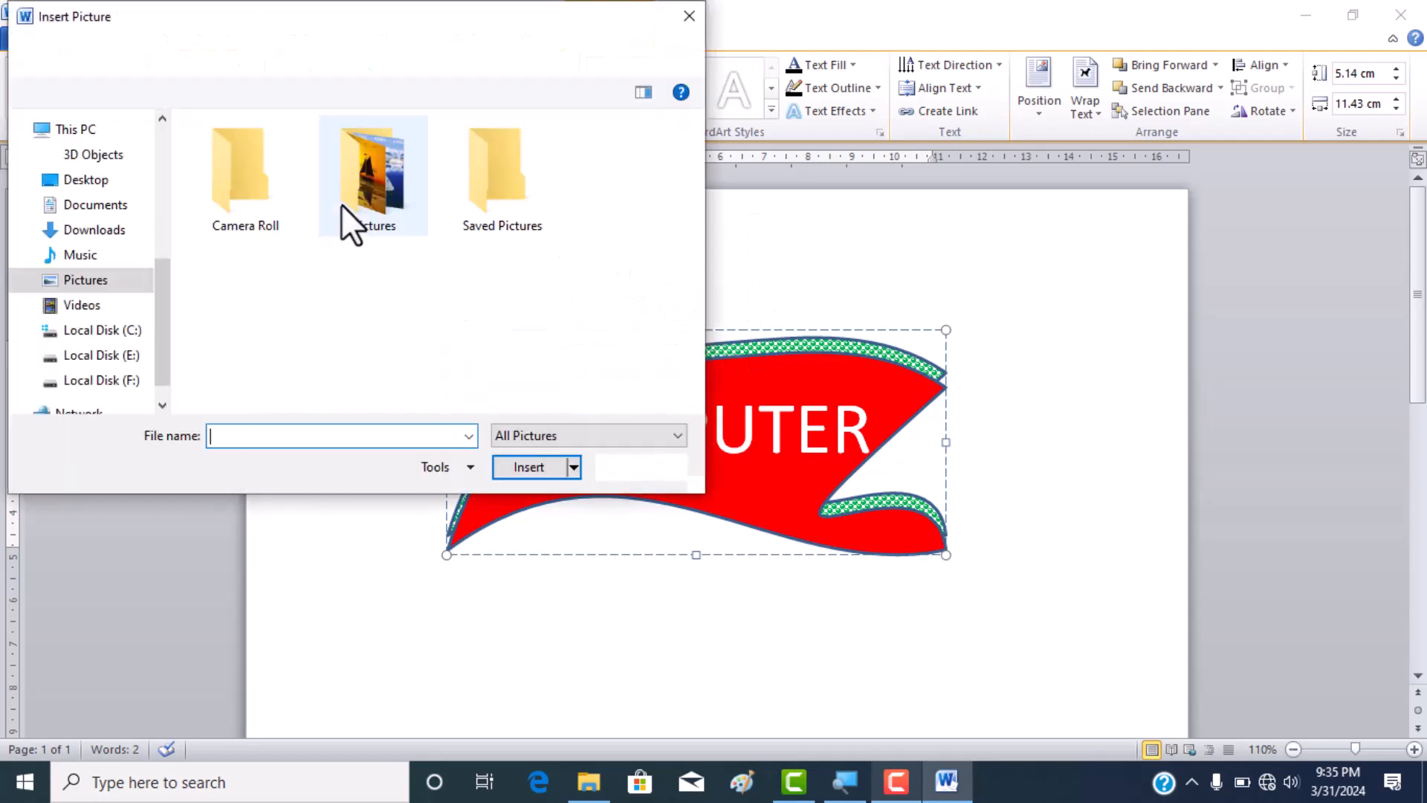
{"action": "double_click", "coordinate": [360, 194]}
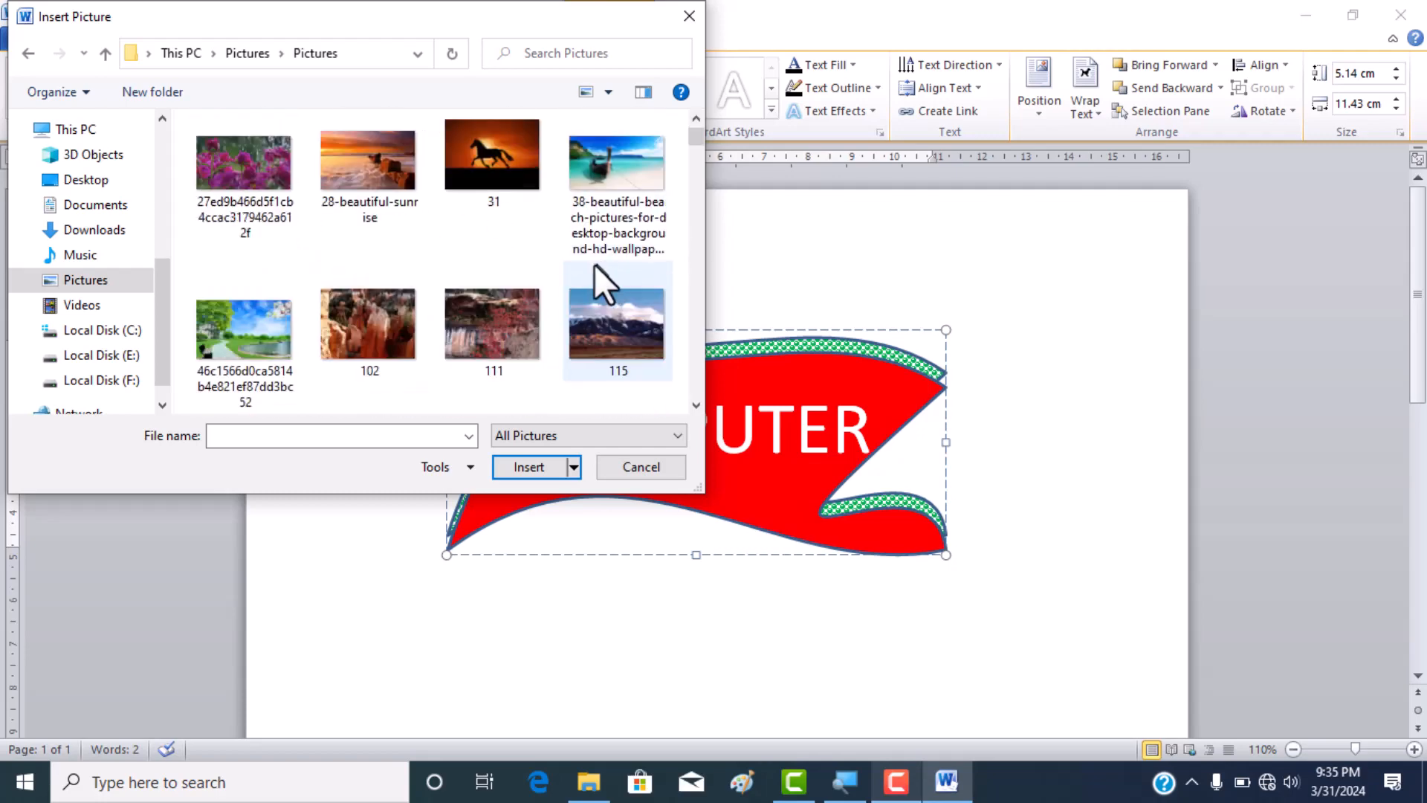
{"action": "scroll", "coordinate": [460, 327], "scroll_direction": "down", "scroll_amount": 2}
{"action": "scroll", "coordinate": [488, 288], "scroll_direction": "down", "scroll_amount": 3}
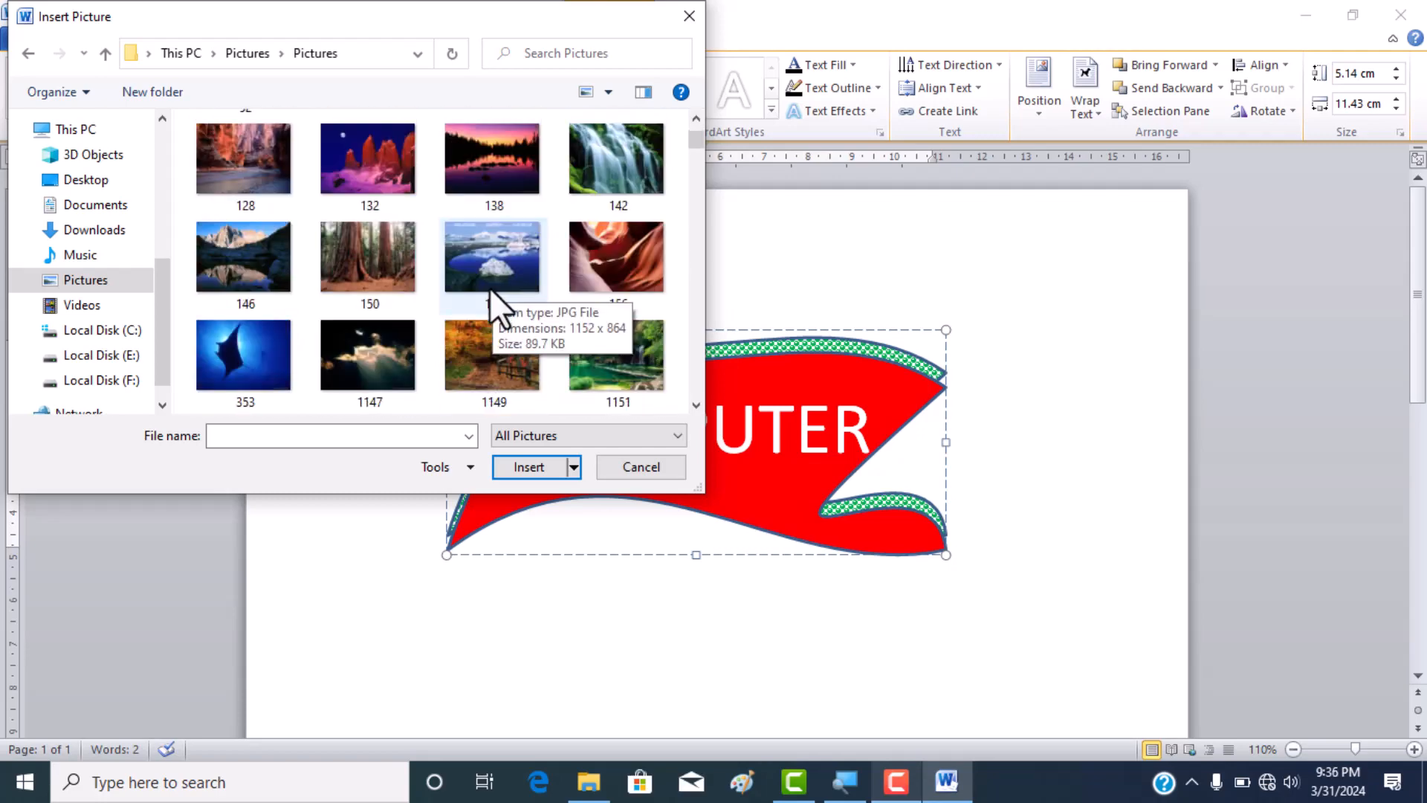
{"action": "scroll", "coordinate": [412, 339], "scroll_direction": "down", "scroll_amount": 4}
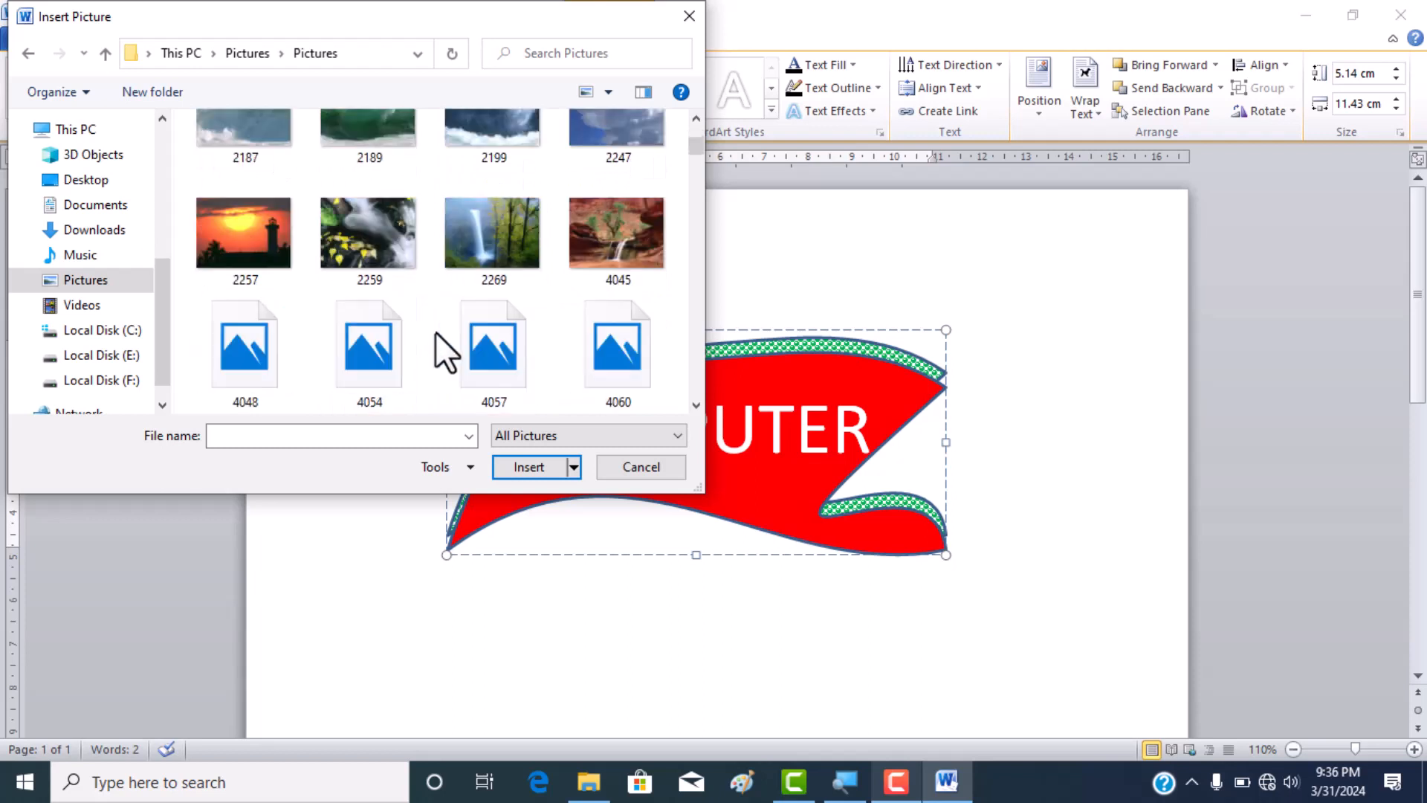
{"action": "scroll", "coordinate": [445, 321], "scroll_direction": "down", "scroll_amount": 4}
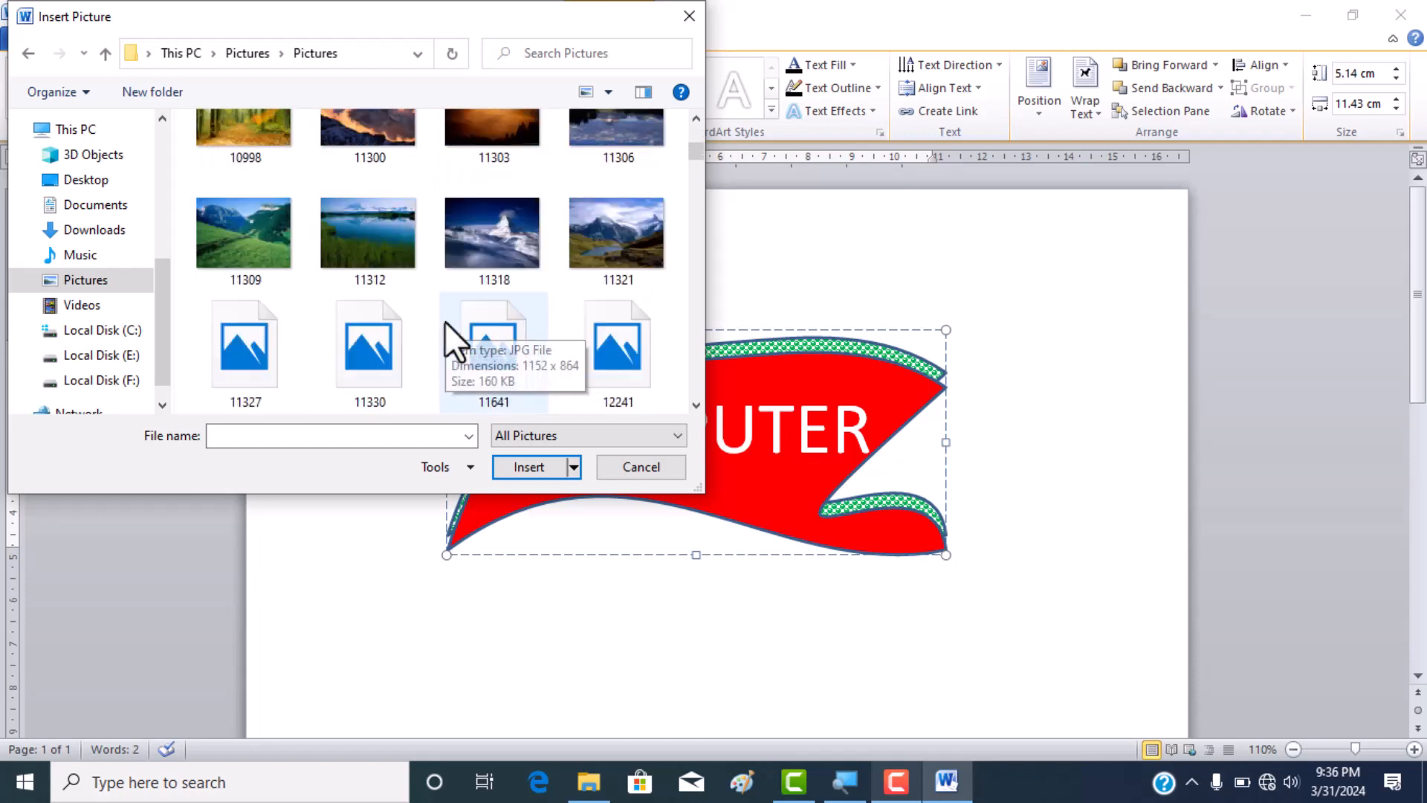
{"action": "scroll", "coordinate": [445, 322], "scroll_direction": "down", "scroll_amount": 1}
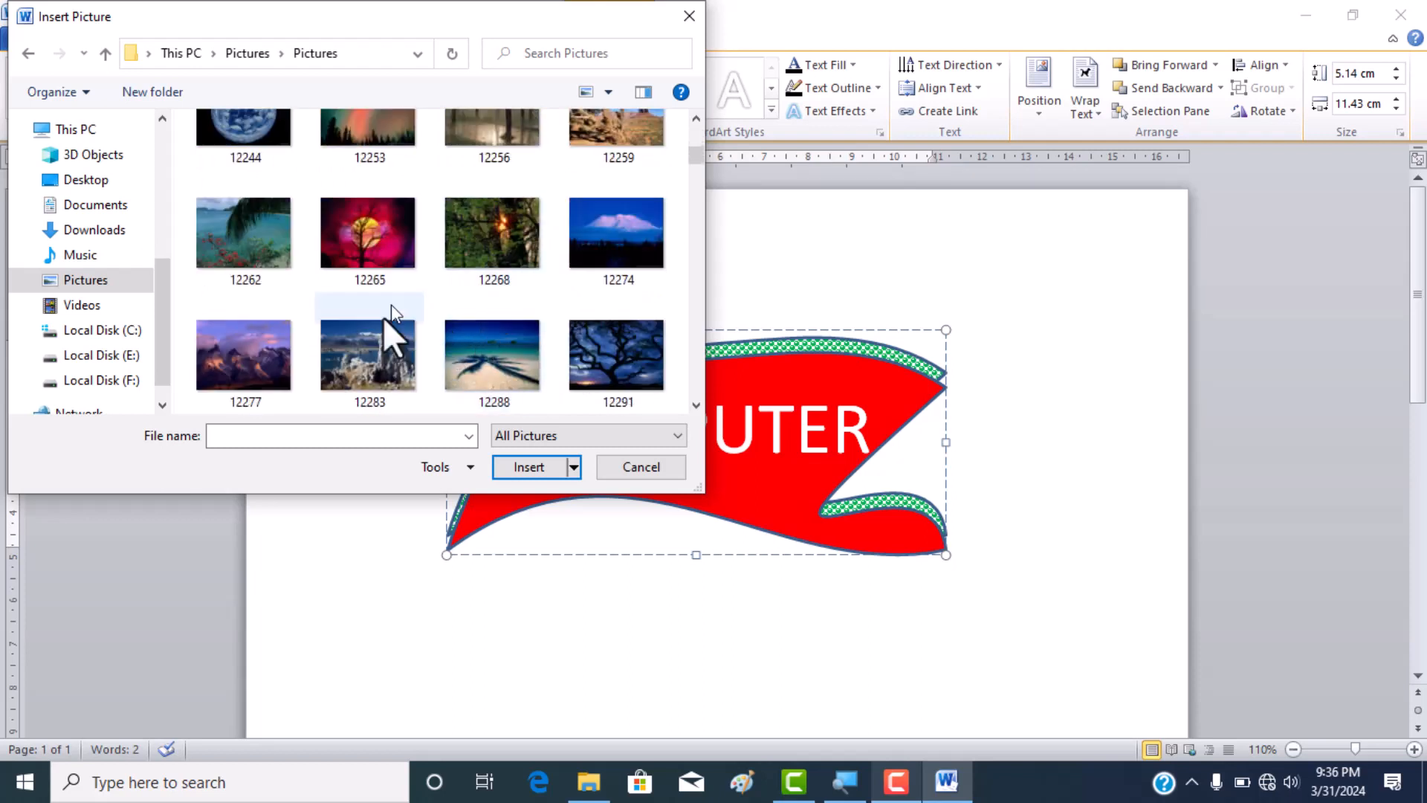
{"action": "left_click", "coordinate": [379, 256]}
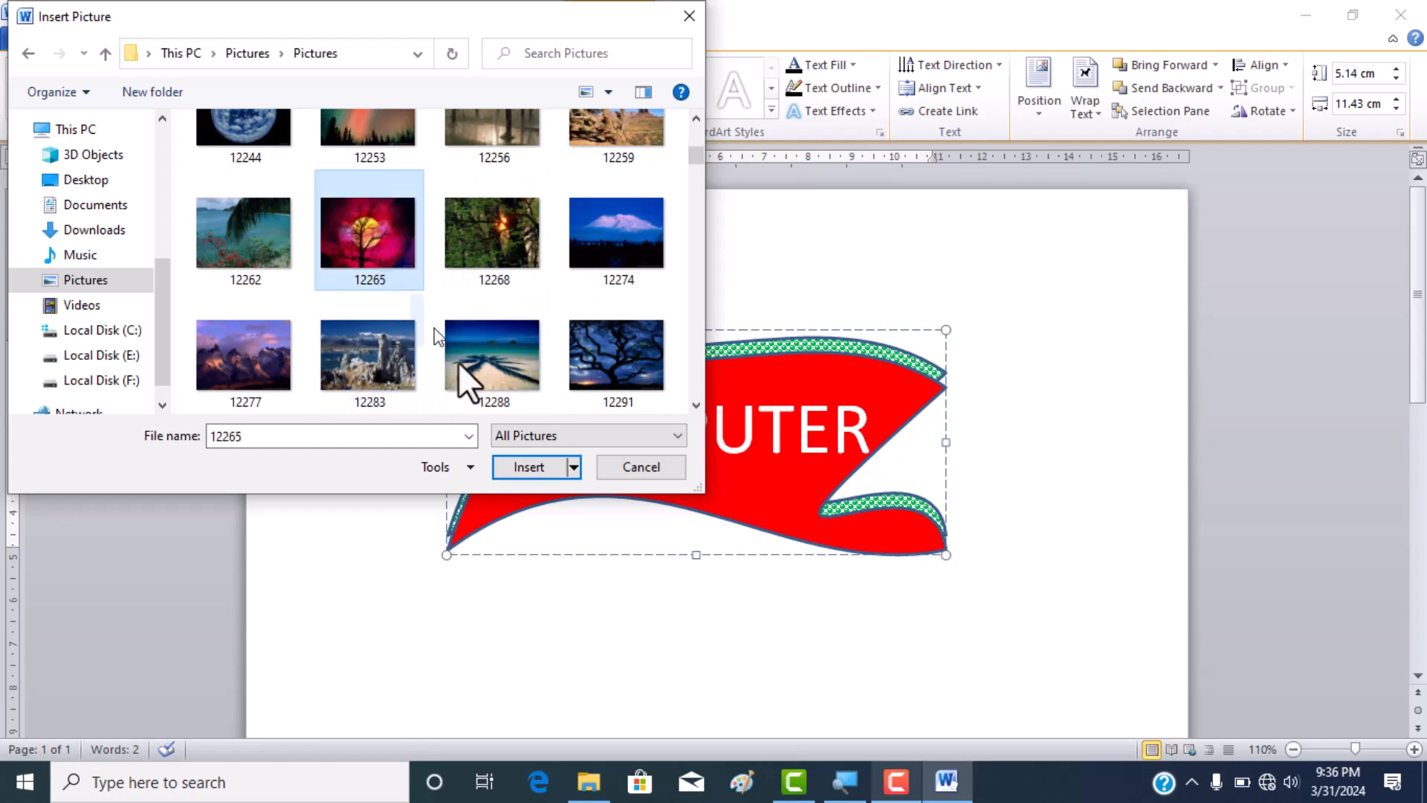
{"action": "left_click", "coordinate": [514, 466]}
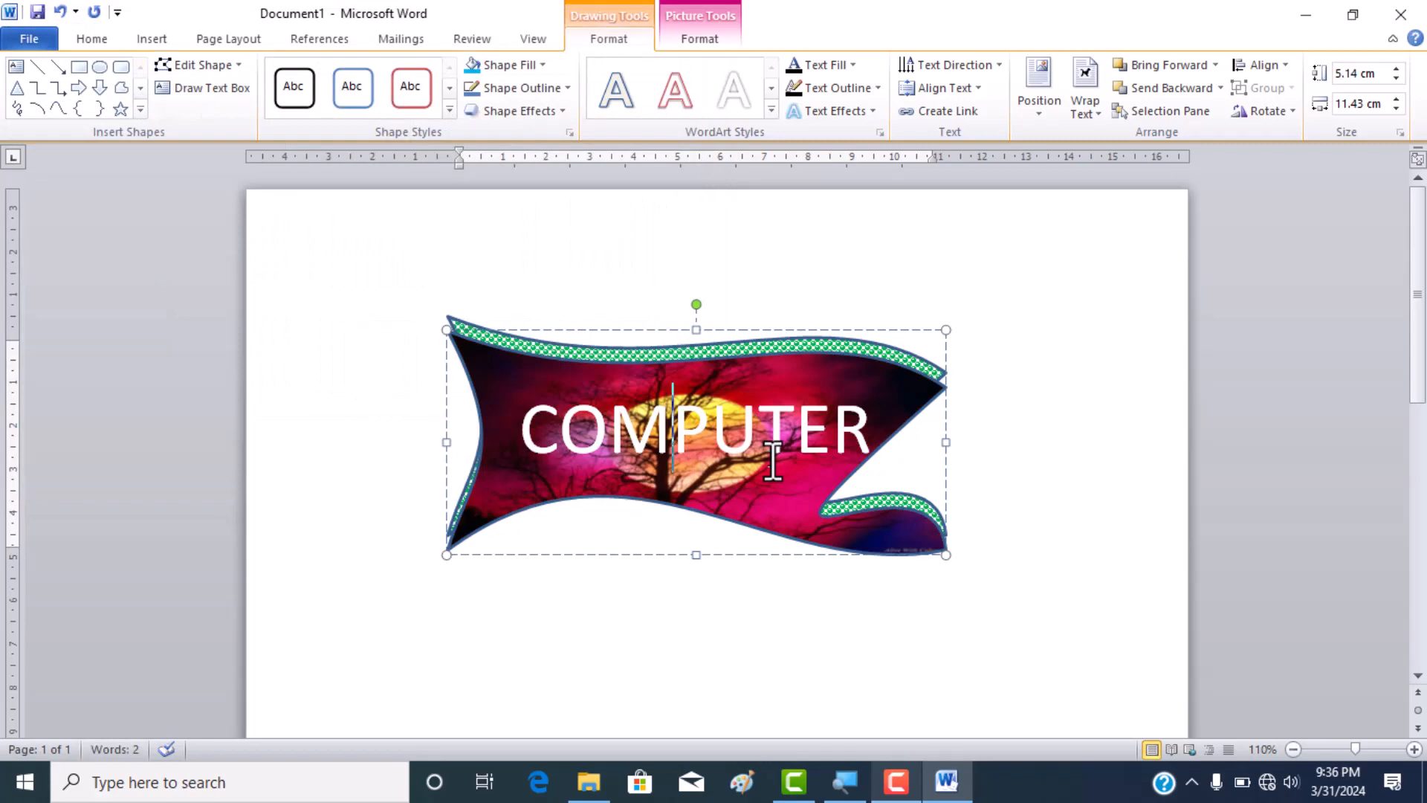
{"action": "left_click", "coordinate": [1043, 292]}
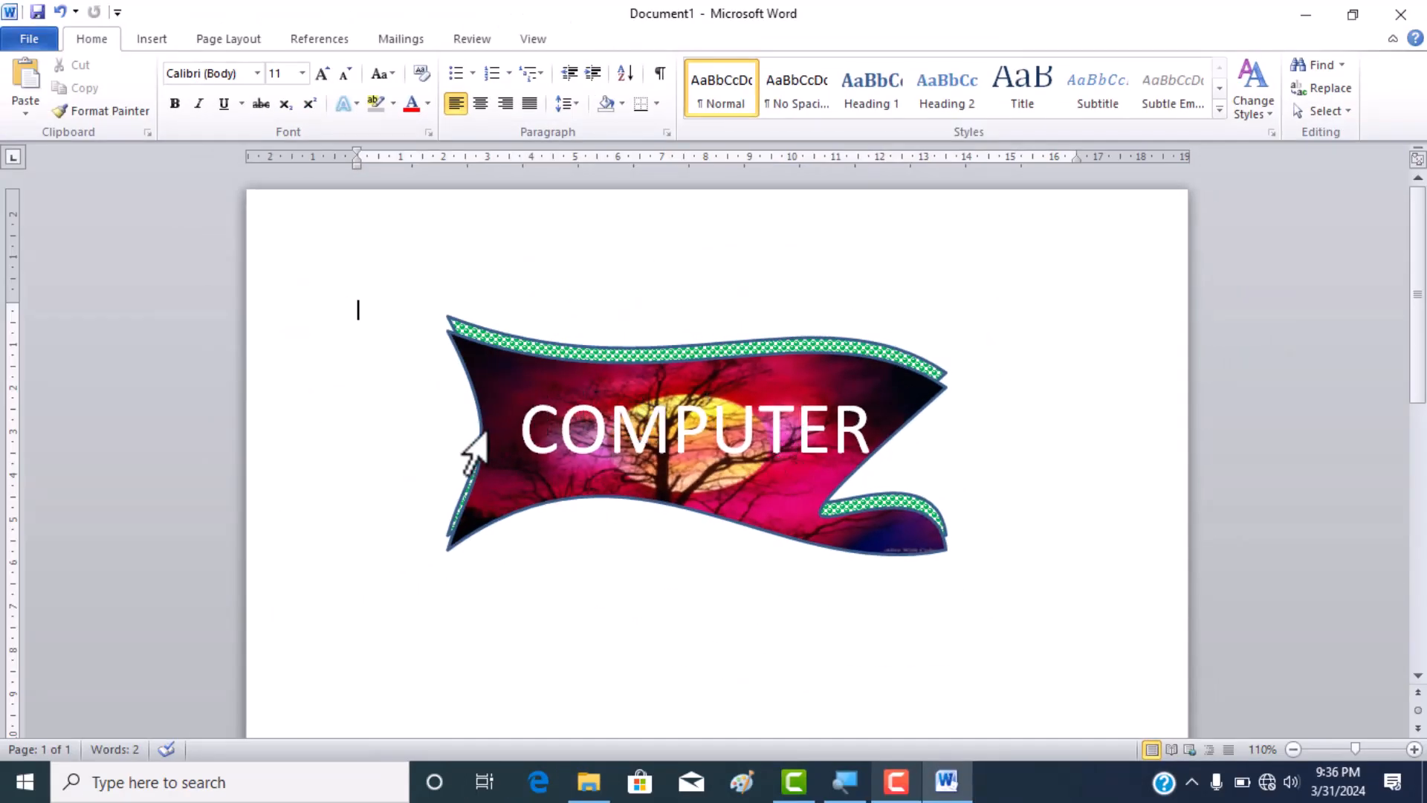
Select the COMPUTER text and switch its text fill to Gradient fill in the Format Text Effects settings
{"action": "left_click_drag", "start_coordinate": [524, 427], "coordinate": [866, 437]}
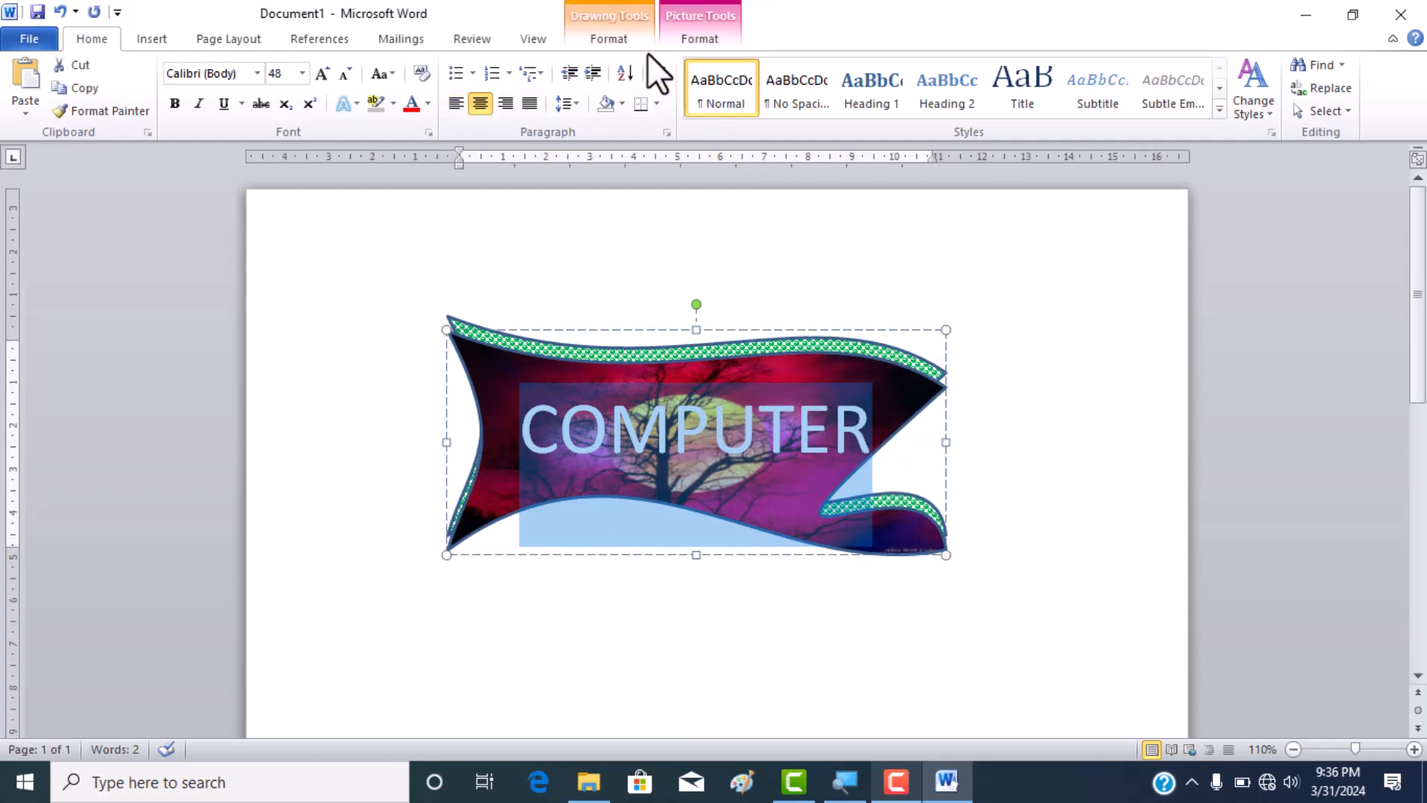
{"action": "left_click", "coordinate": [635, 43]}
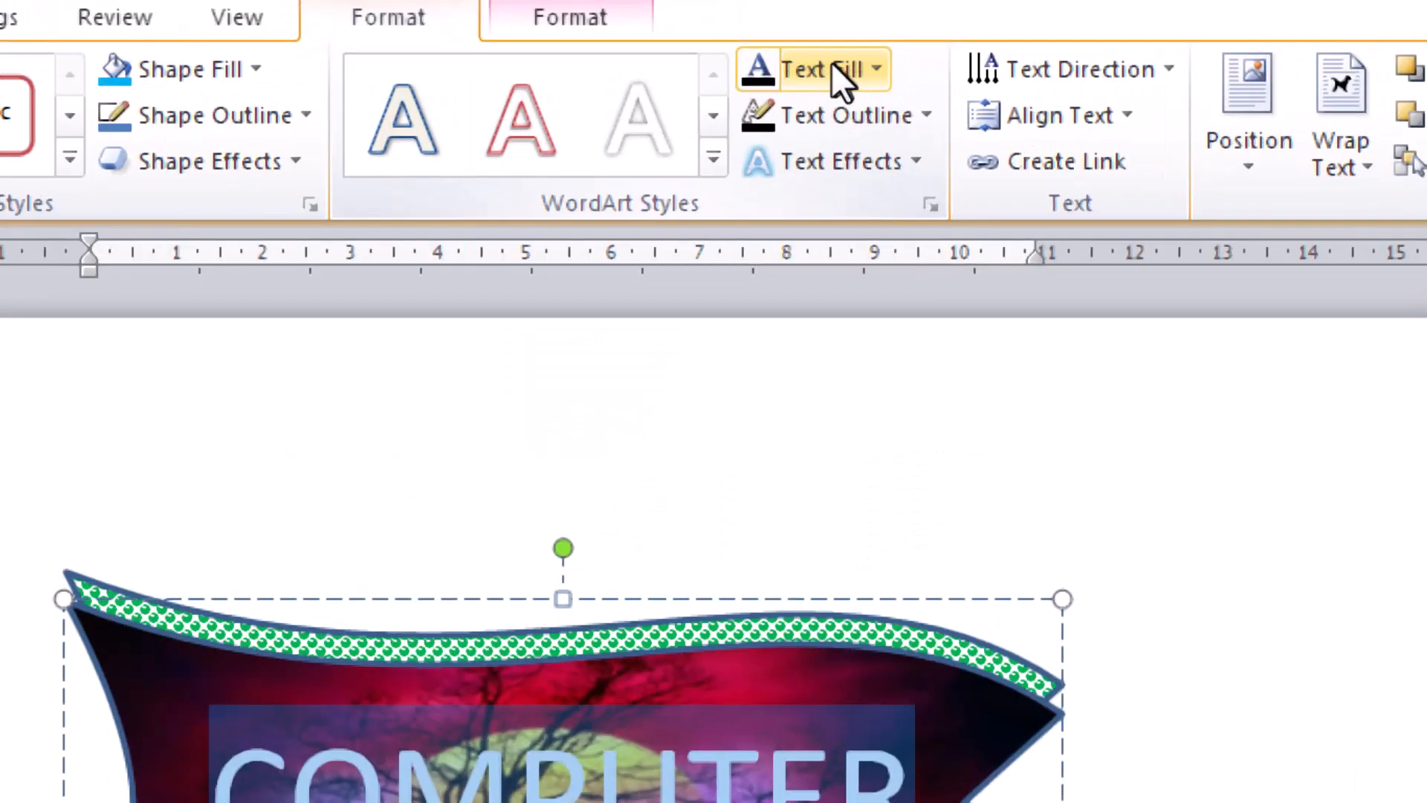
{"action": "left_click", "coordinate": [832, 66]}
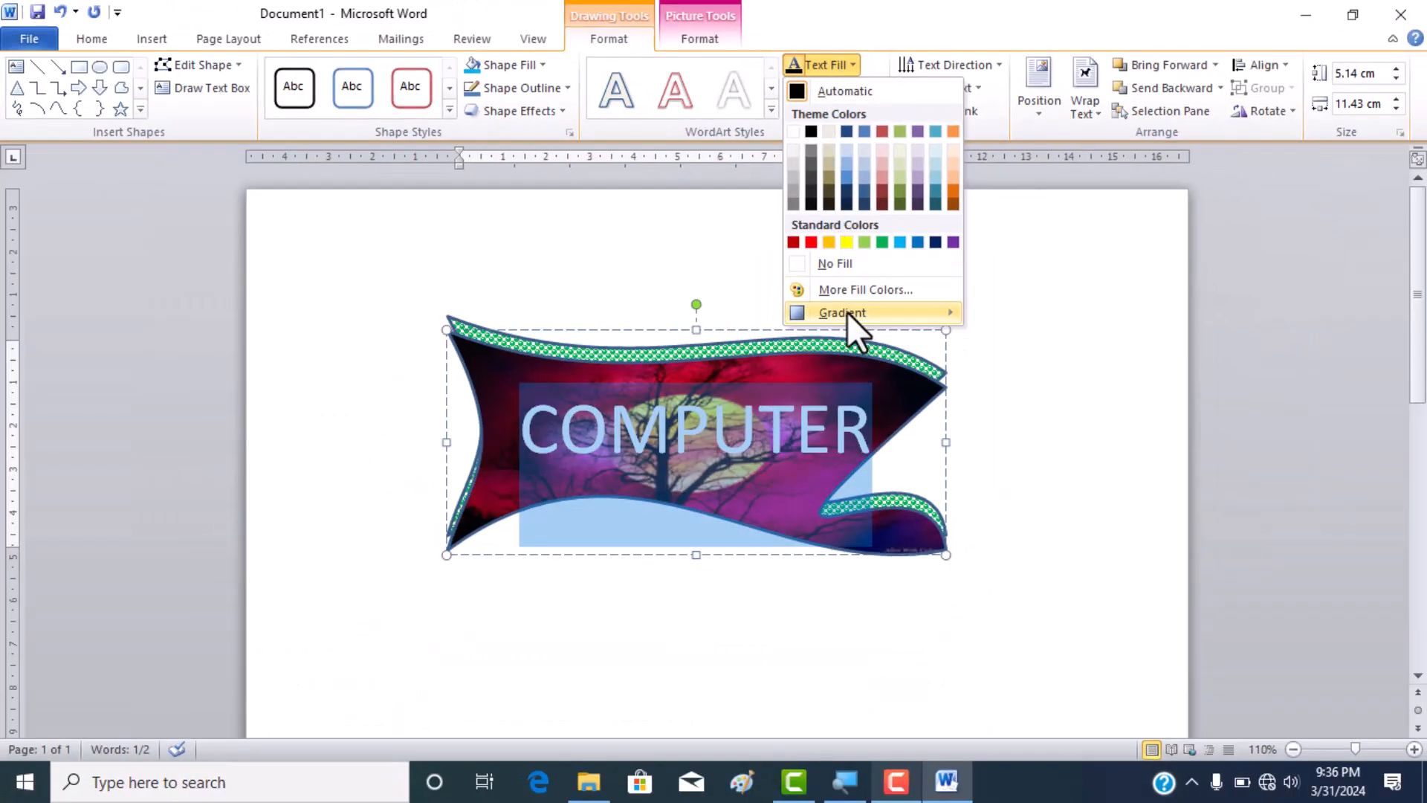
{"action": "mouse_move", "coordinate": [845, 312]}
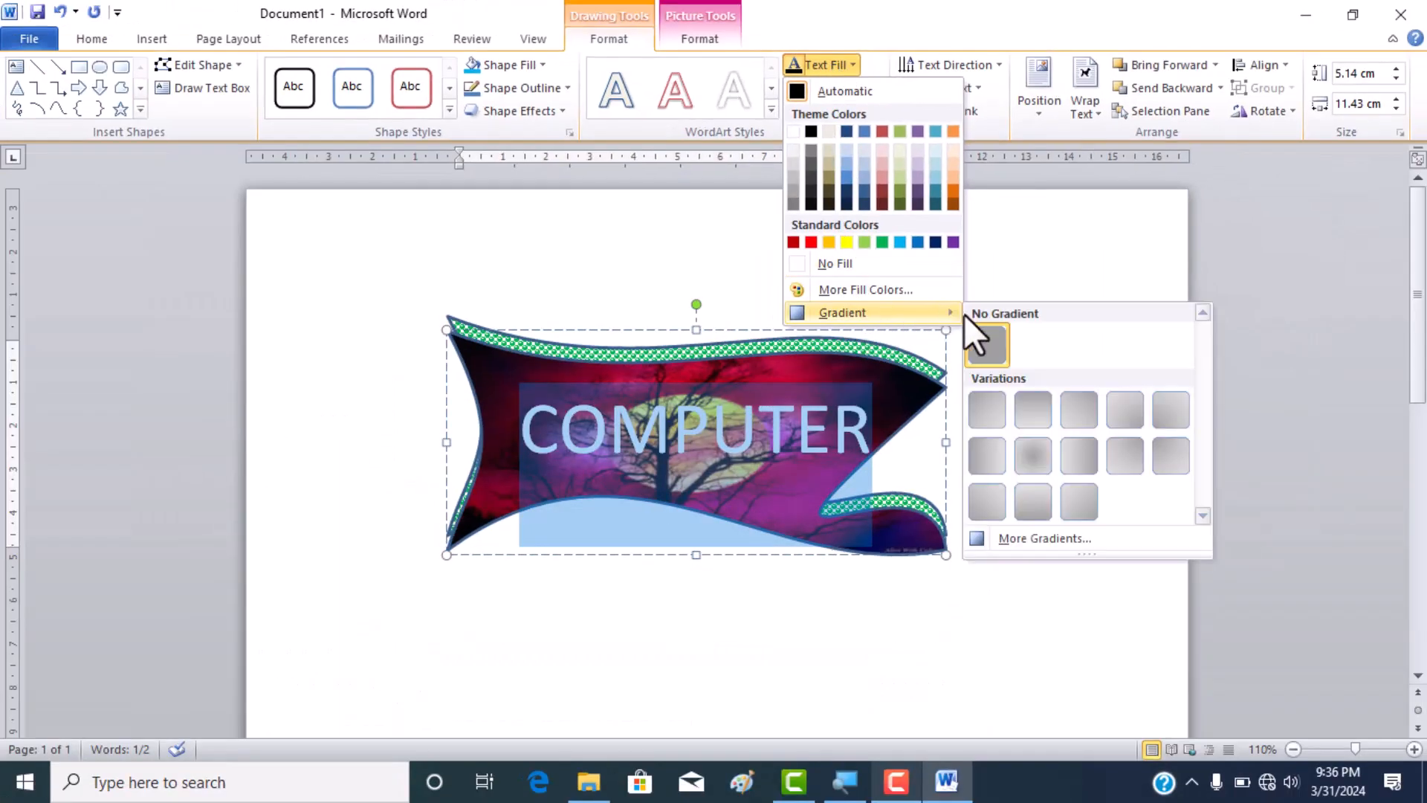
{"action": "left_click", "coordinate": [1030, 543]}
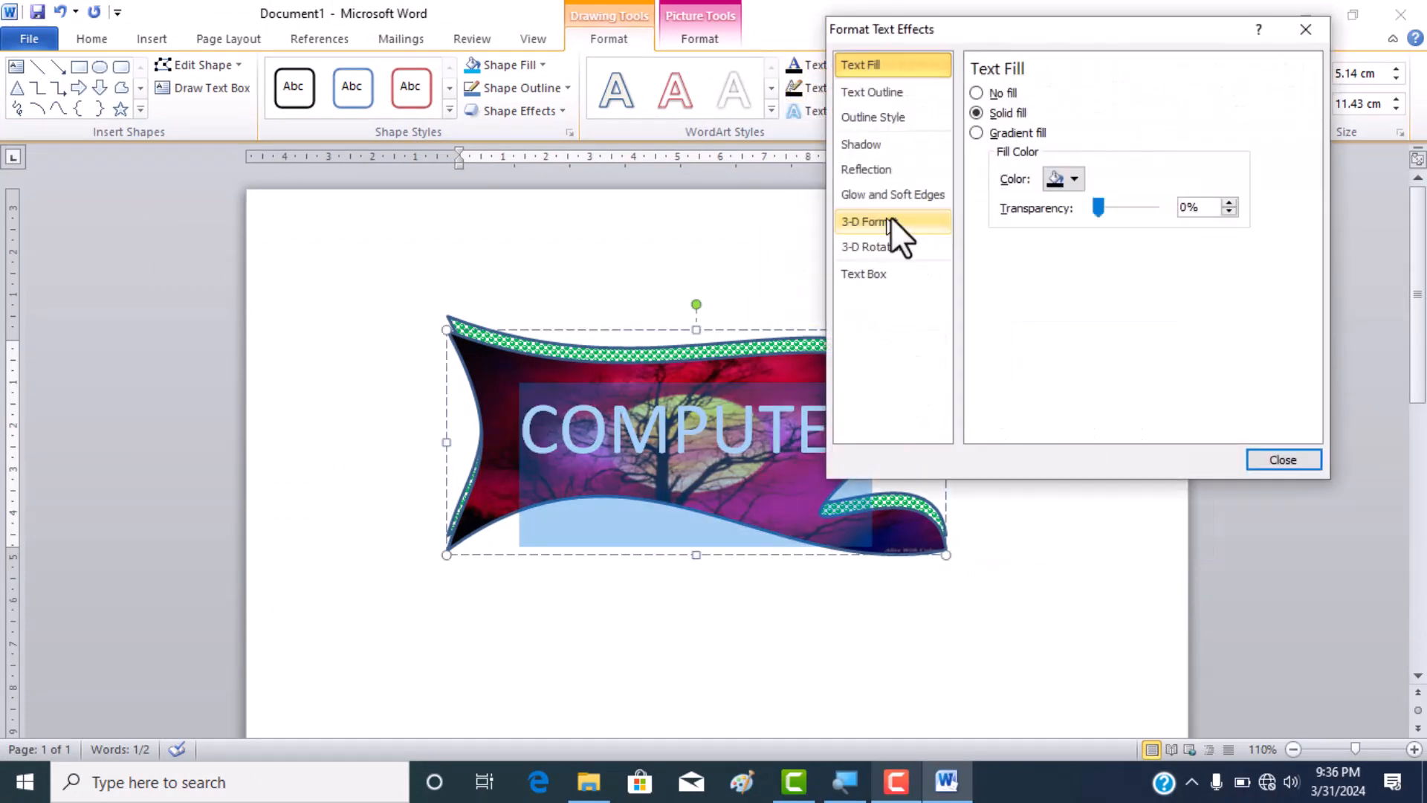
{"action": "left_click_drag", "start_coordinate": [1136, 33], "coordinate": [1045, 153]}
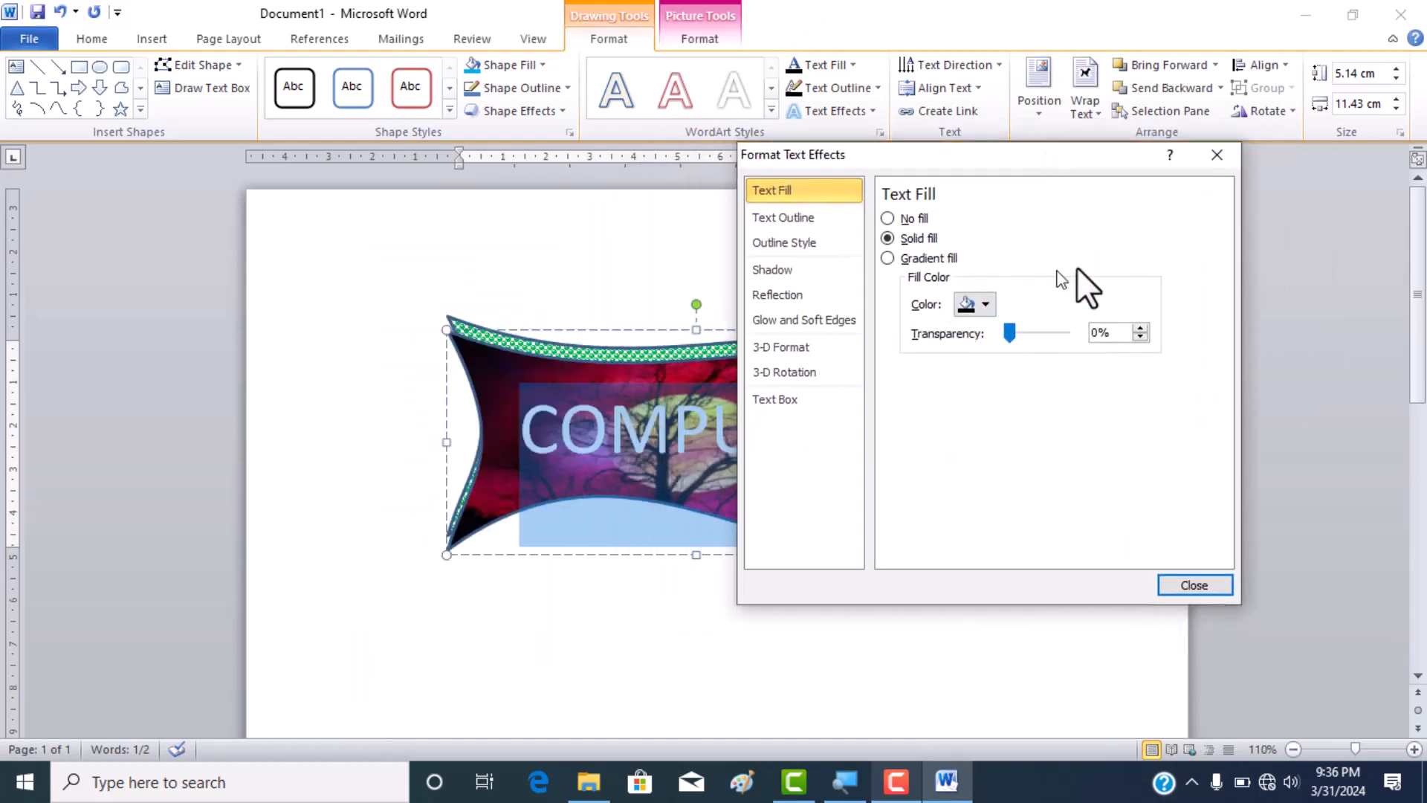
{"action": "left_click", "coordinate": [893, 260]}
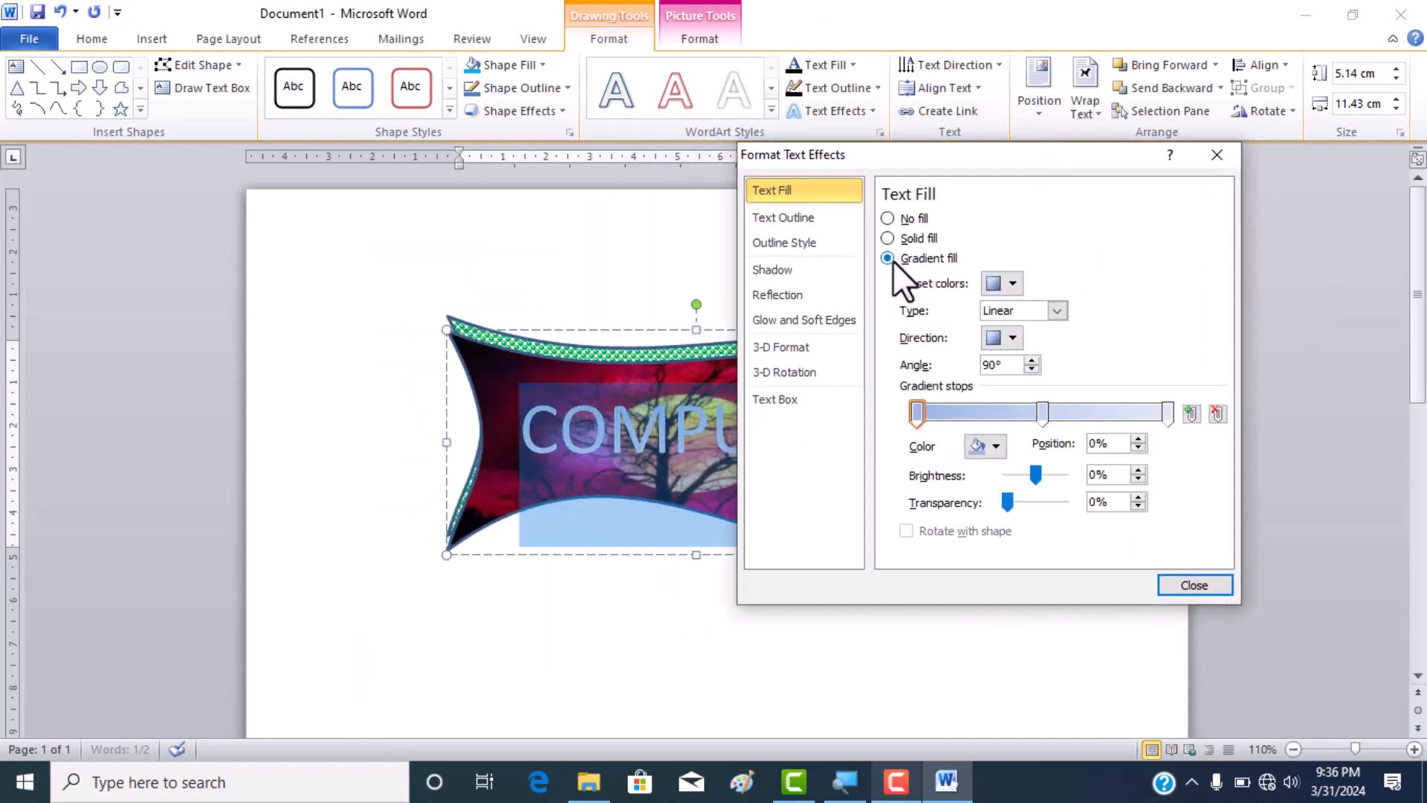
Examine the text outline, solid fill and gradient fill options, including the preset colours and gradient type, ending on Gradient fill
{"action": "left_click", "coordinate": [791, 220]}
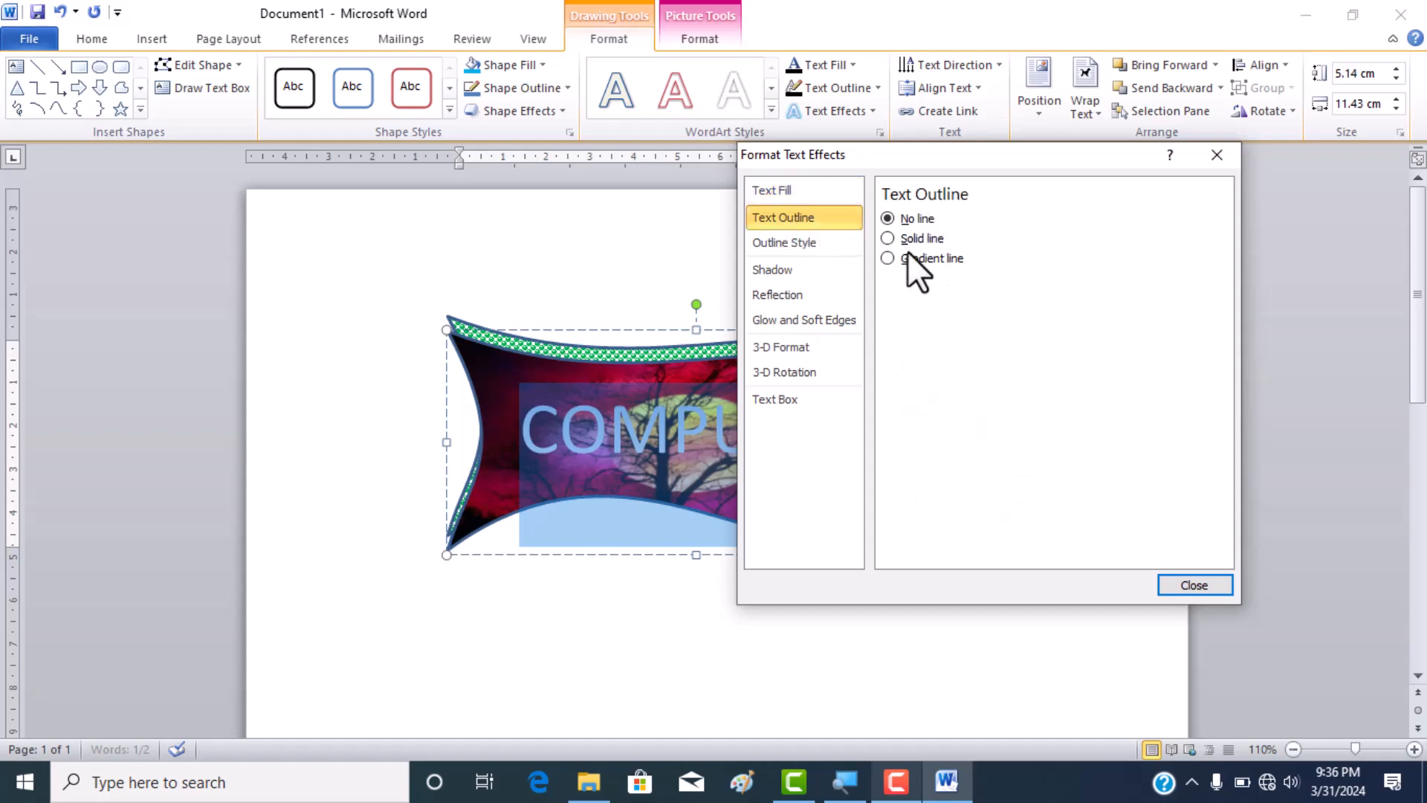
{"action": "left_click", "coordinate": [815, 194]}
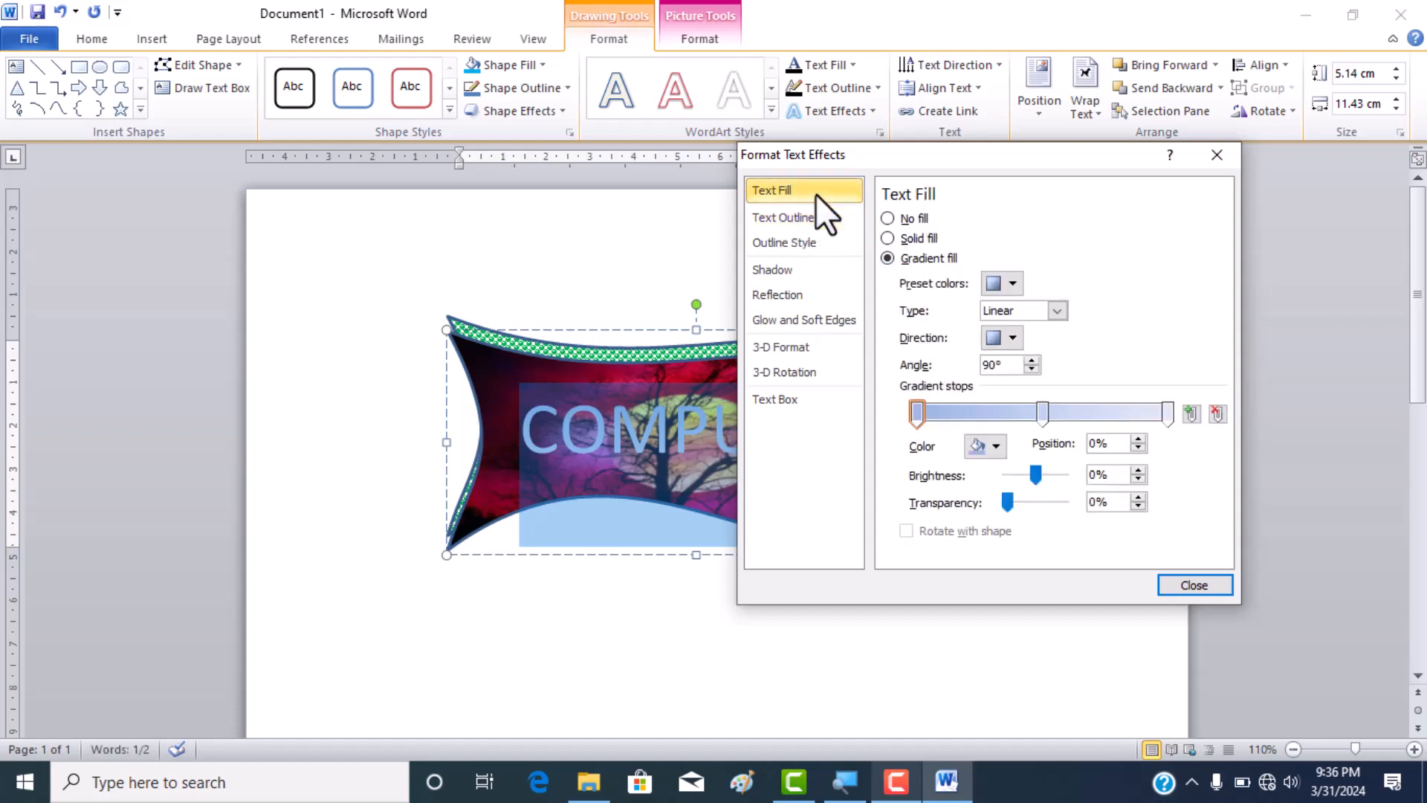
{"action": "left_click", "coordinate": [914, 239]}
{"action": "left_click", "coordinate": [1018, 284]}
{"action": "left_click", "coordinate": [1018, 284]}
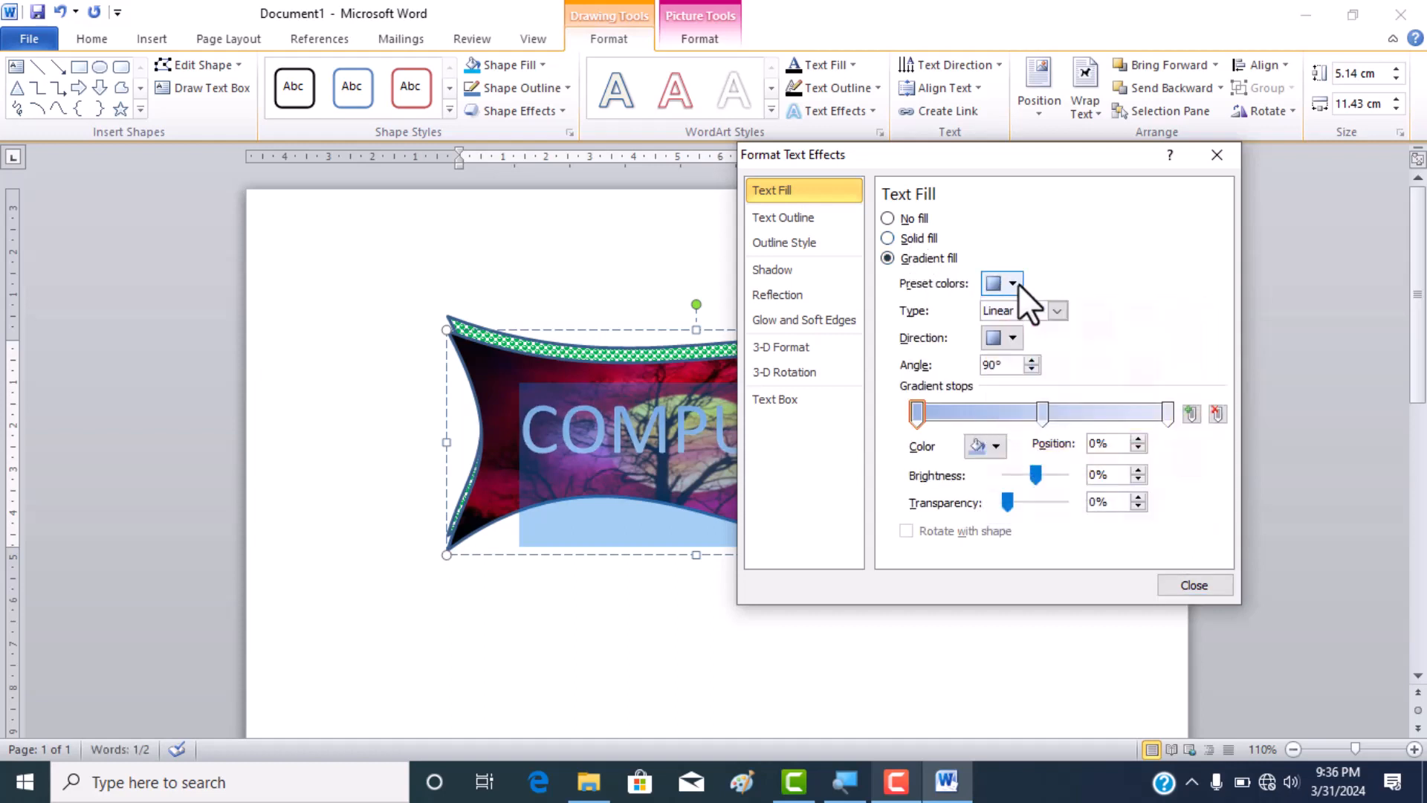
{"action": "left_click", "coordinate": [1055, 308]}
{"action": "left_click", "coordinate": [1056, 308]}
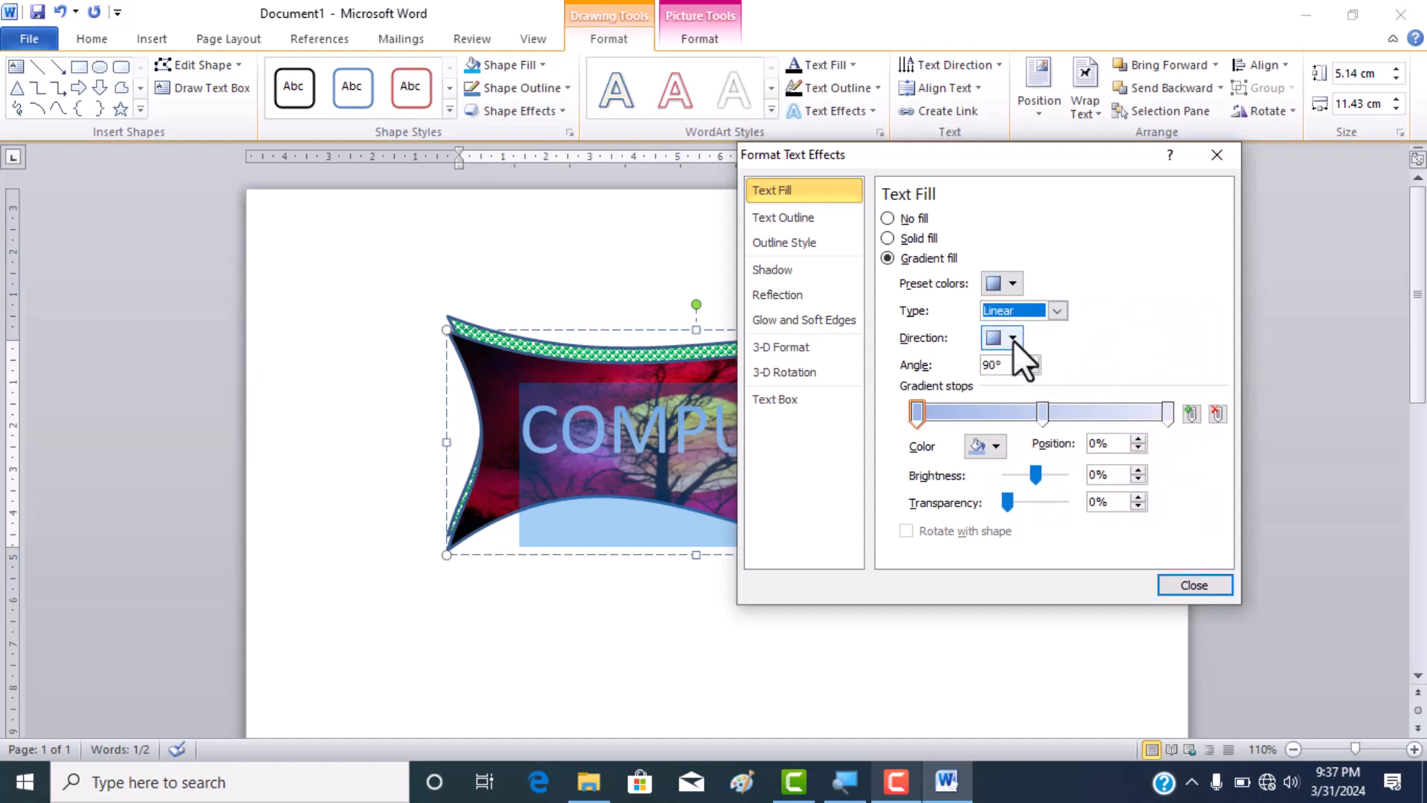
{"action": "left_click", "coordinate": [912, 241]}
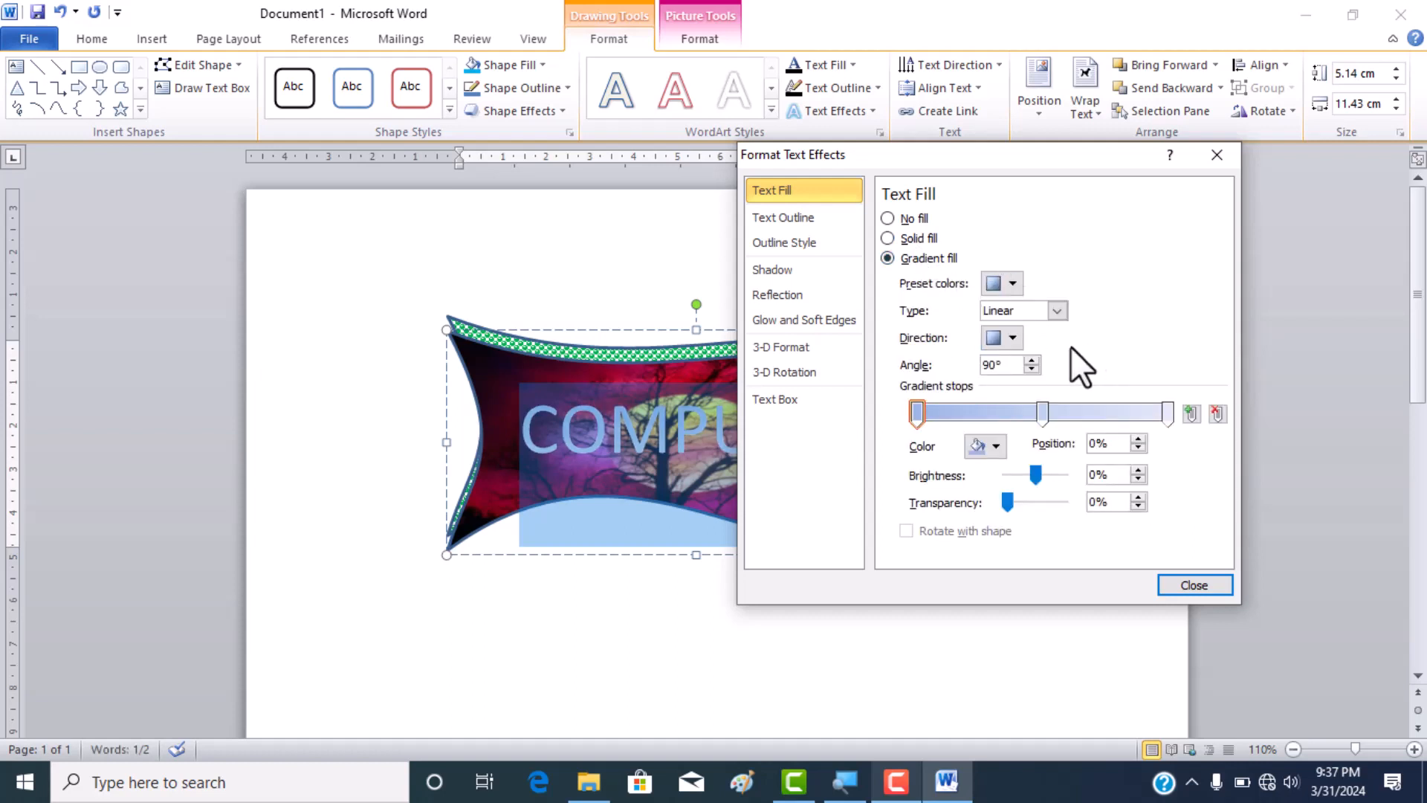
{"action": "left_click", "coordinate": [1019, 282]}
{"action": "left_click", "coordinate": [1018, 282]}
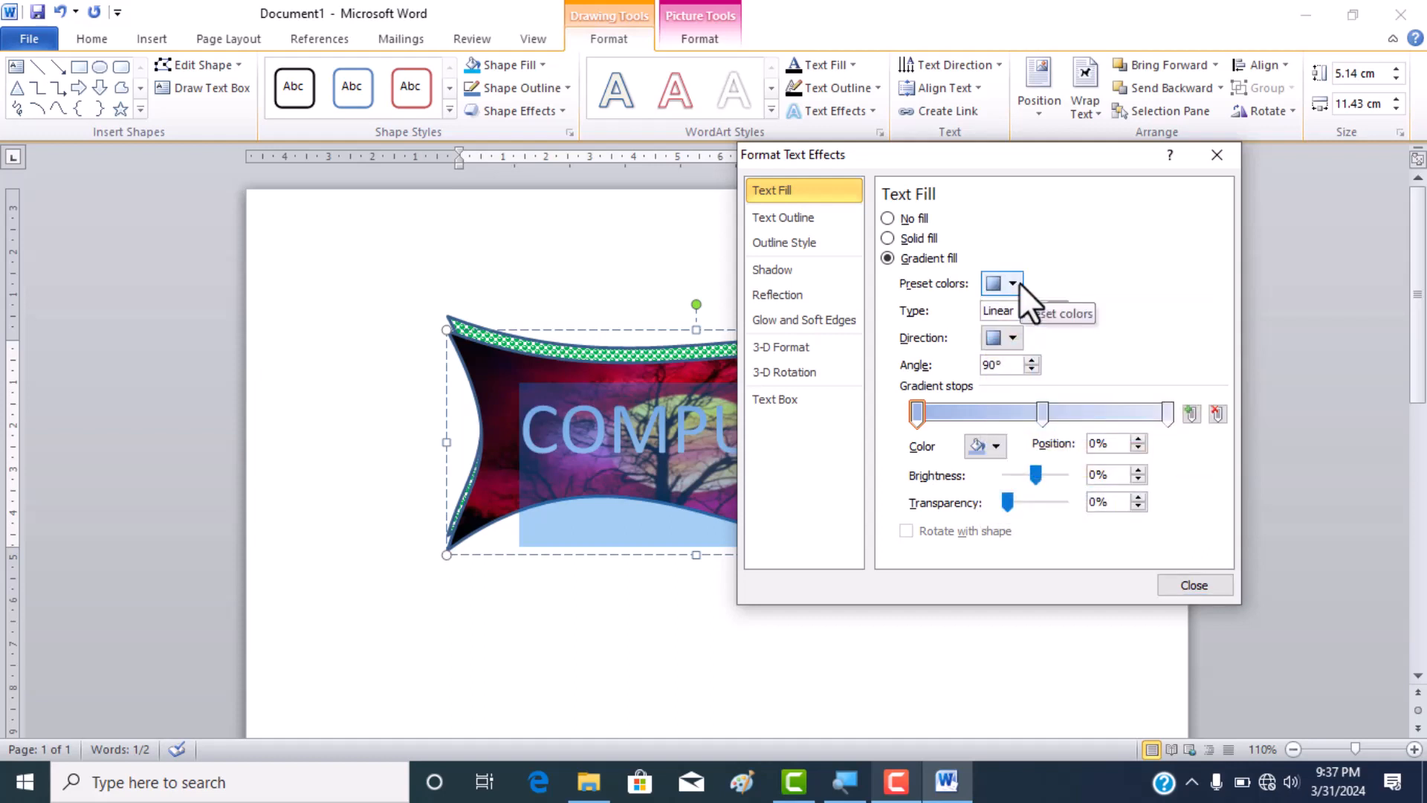
{"action": "left_click", "coordinate": [923, 244]}
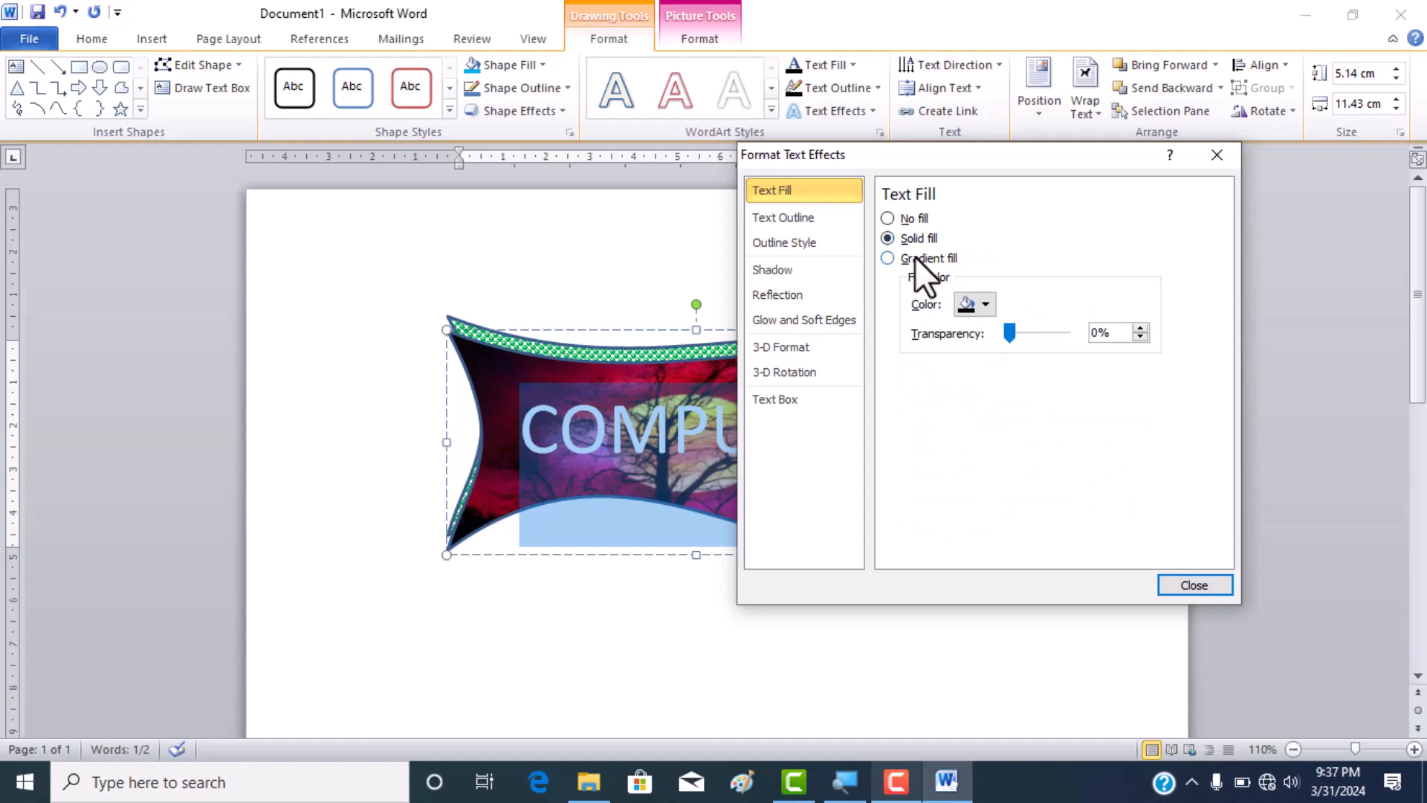
{"action": "left_click", "coordinate": [912, 261]}
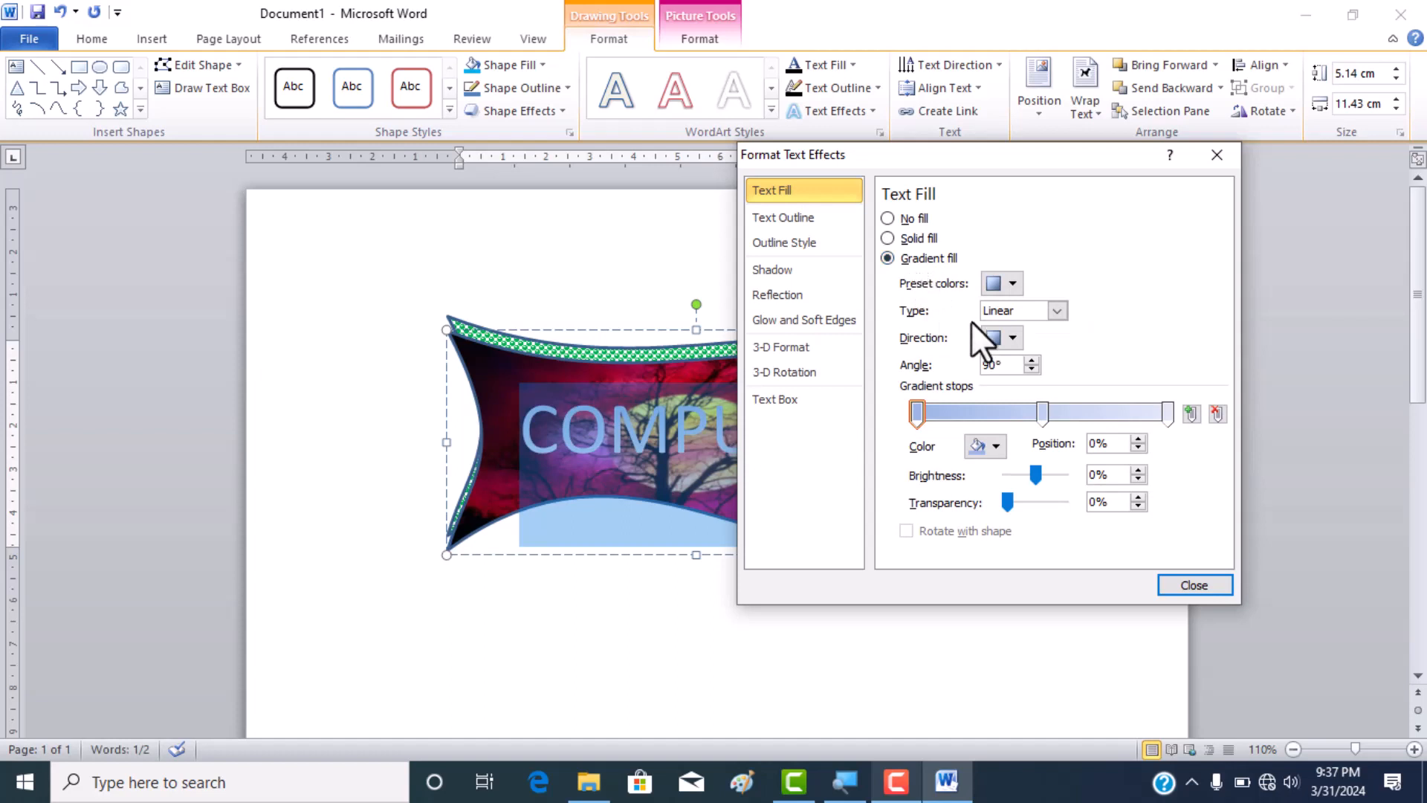
Try the yellow-to-red, blue-to-red and pale peach preset gradients on the COMPUTER text
{"action": "left_click", "coordinate": [1012, 283]}
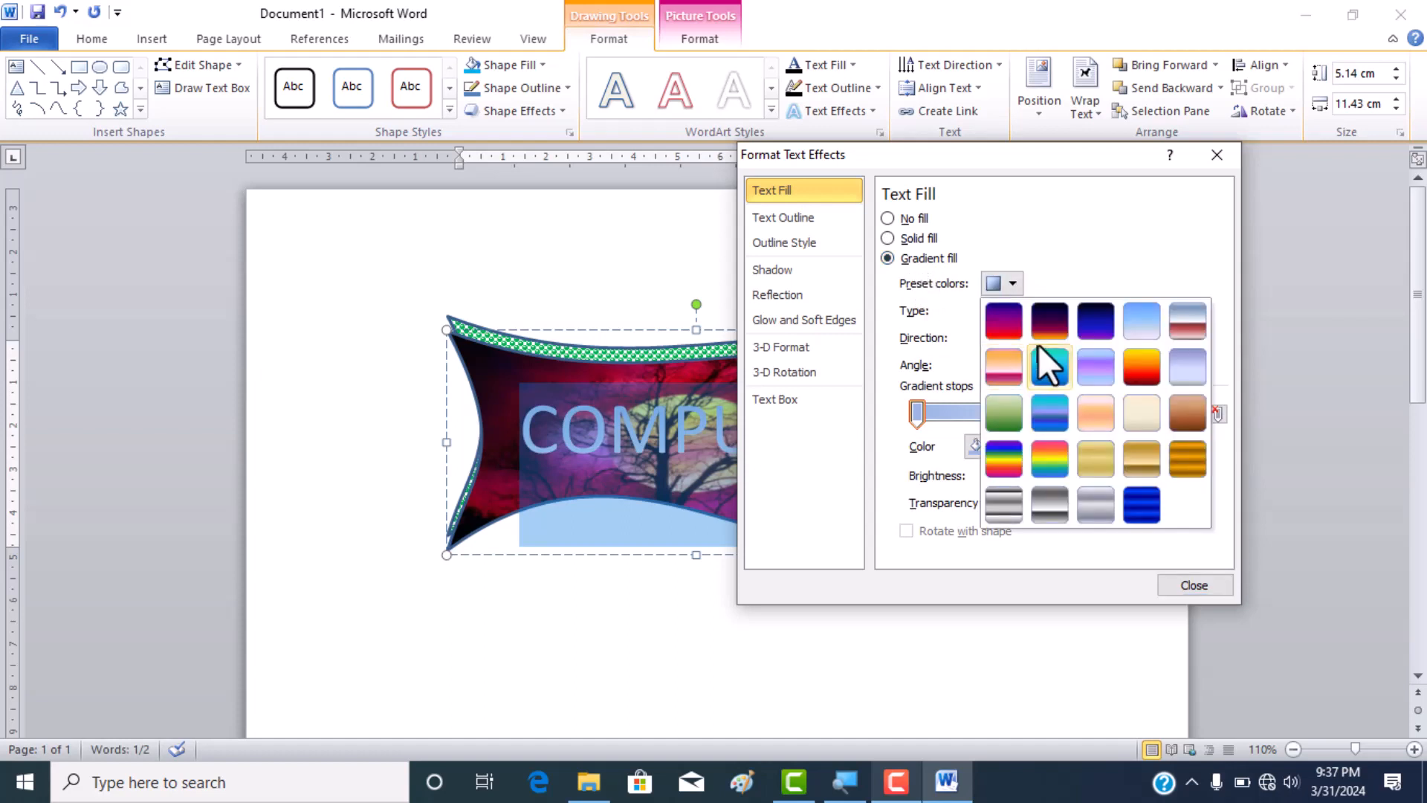
{"action": "left_click", "coordinate": [1144, 372]}
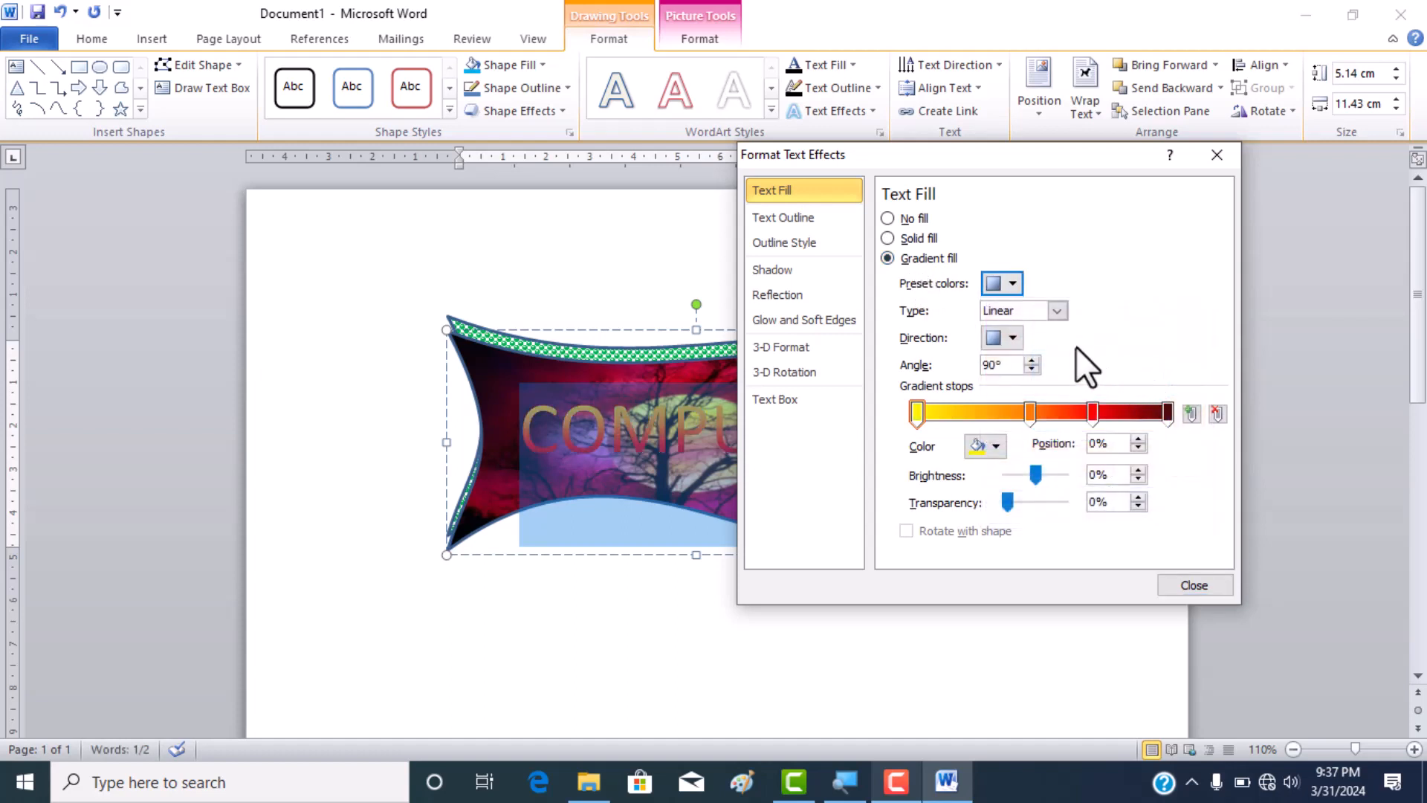
{"action": "left_click", "coordinate": [1007, 281]}
{"action": "left_click", "coordinate": [1004, 318]}
{"action": "left_click", "coordinate": [1012, 283]}
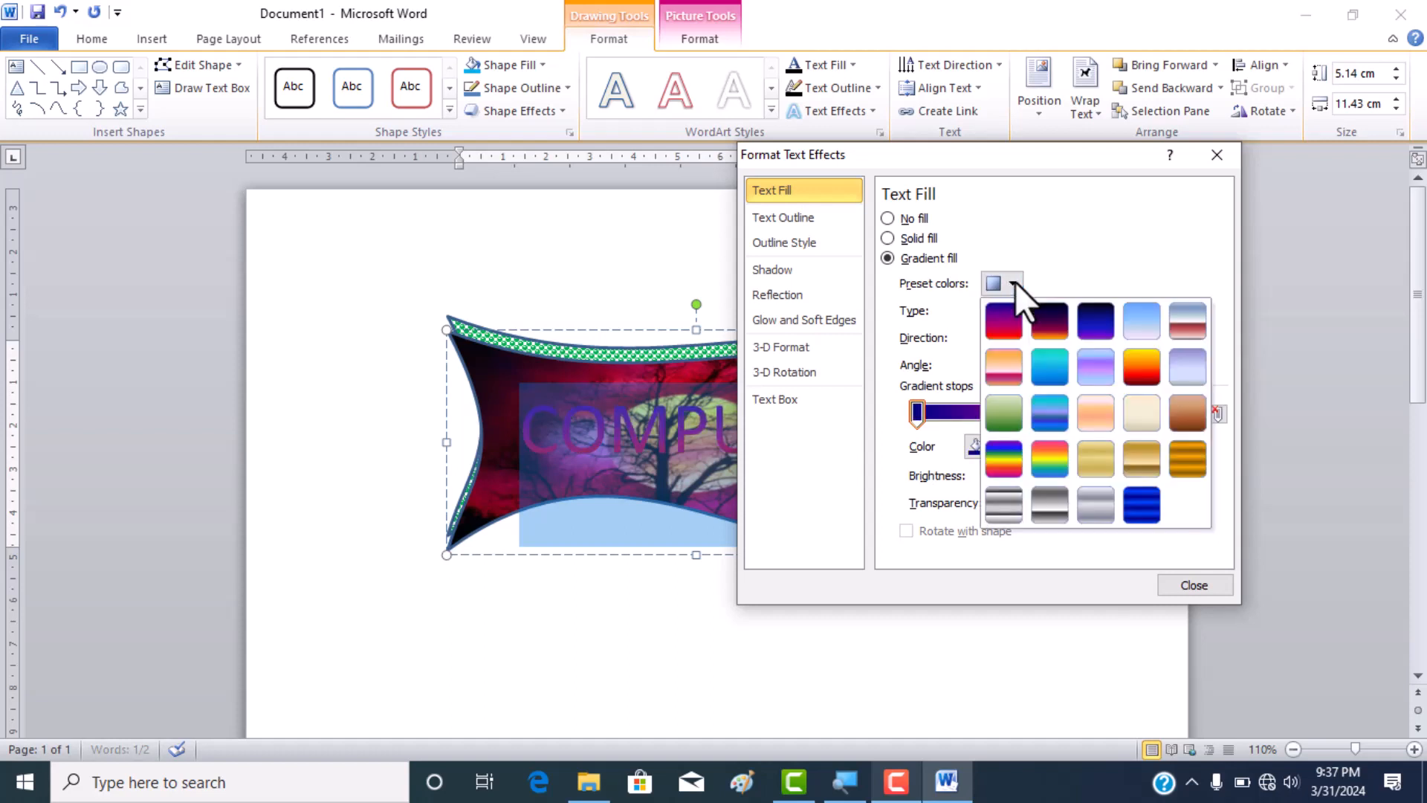
{"action": "left_click", "coordinate": [1094, 413]}
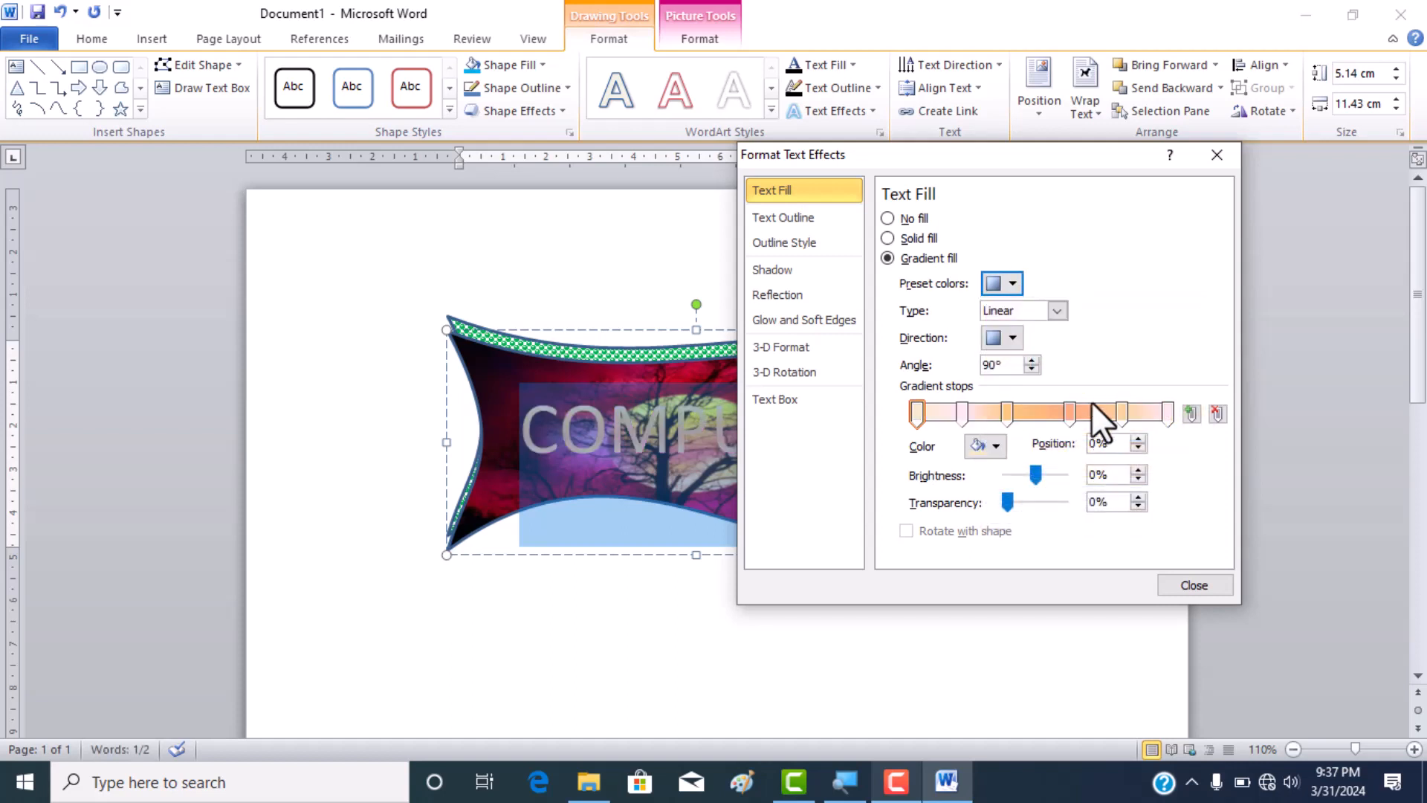
Try the Rectangular gradient type and the banded orange-brown preset on the COMPUTER text
{"action": "left_click", "coordinate": [1056, 311]}
{"action": "left_click", "coordinate": [1013, 365]}
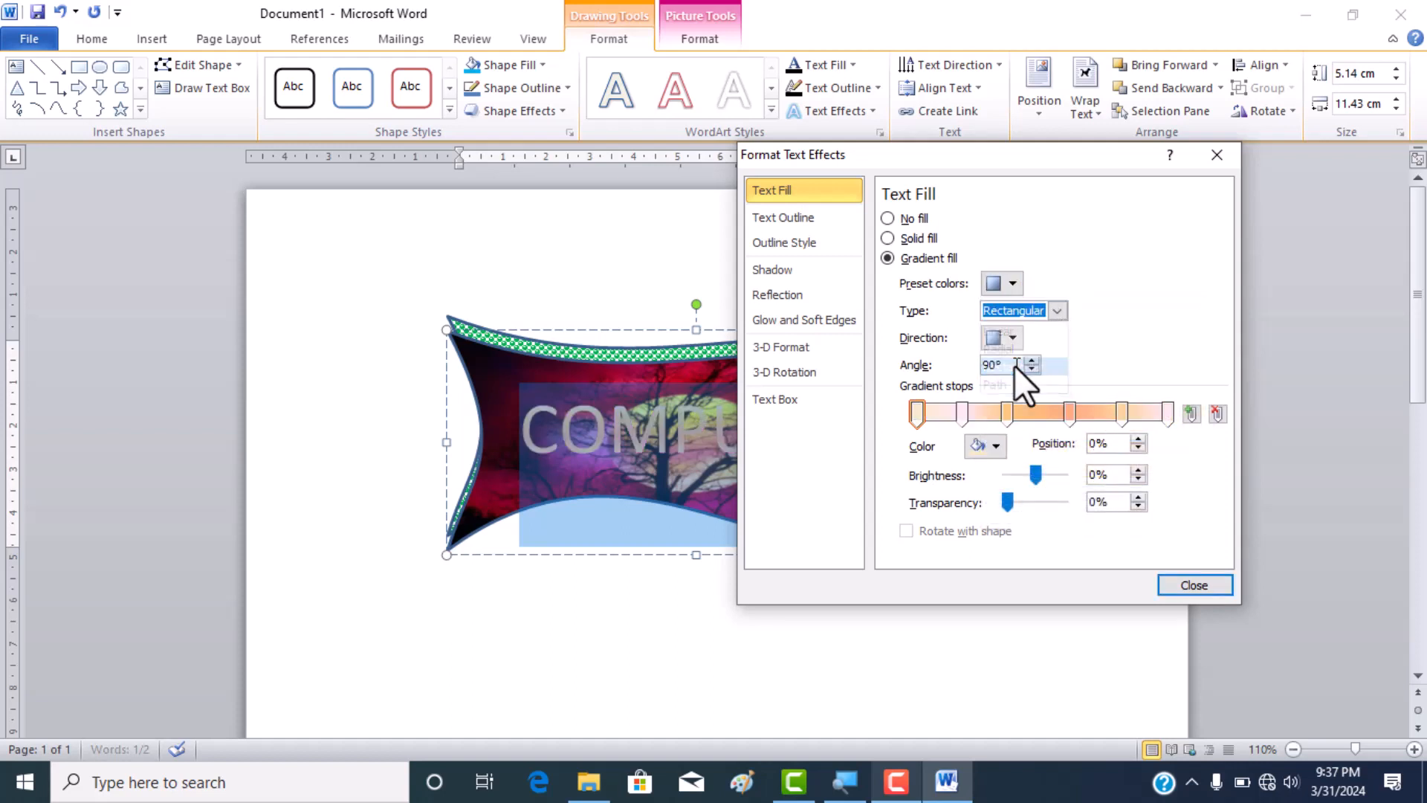
{"action": "left_click", "coordinate": [1012, 284]}
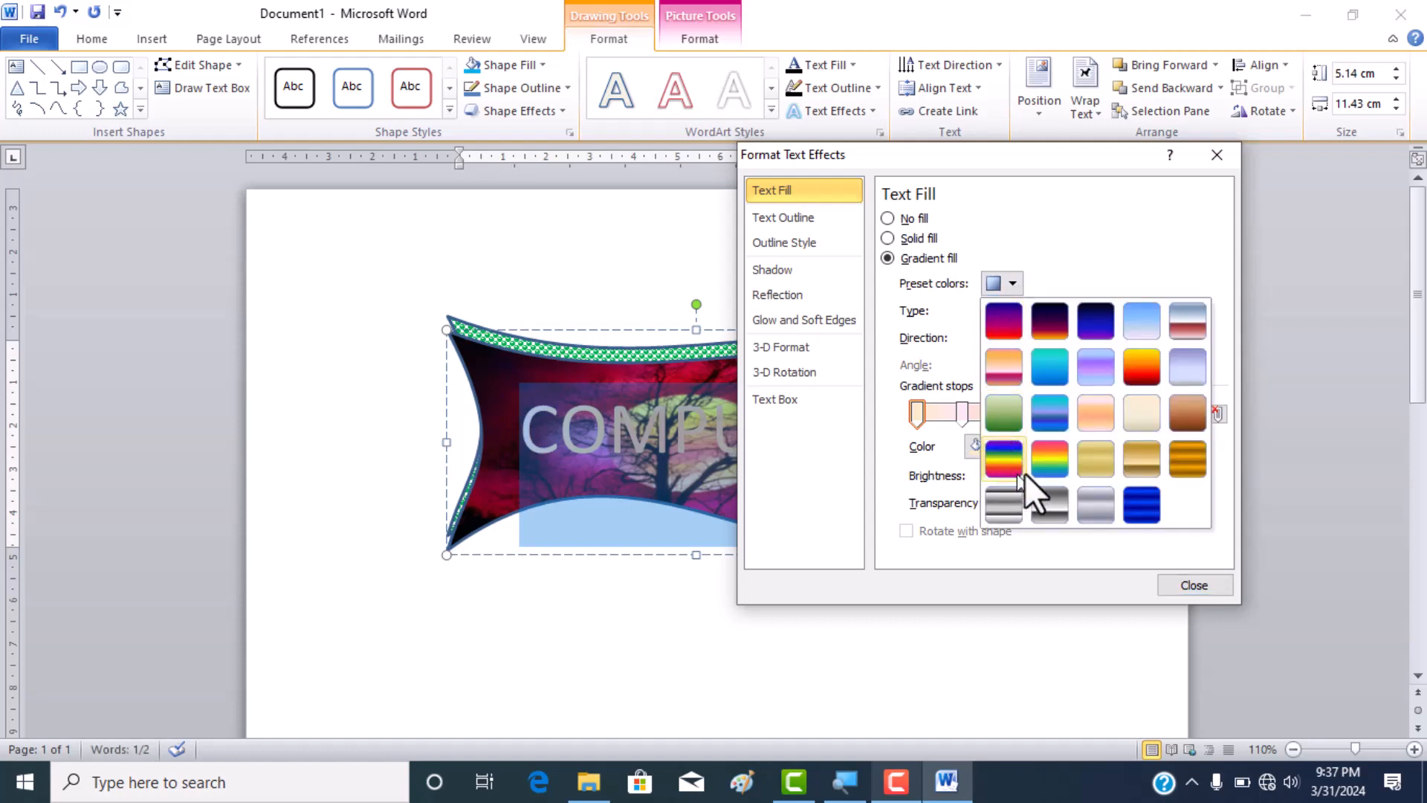
{"action": "left_click", "coordinate": [1180, 462]}
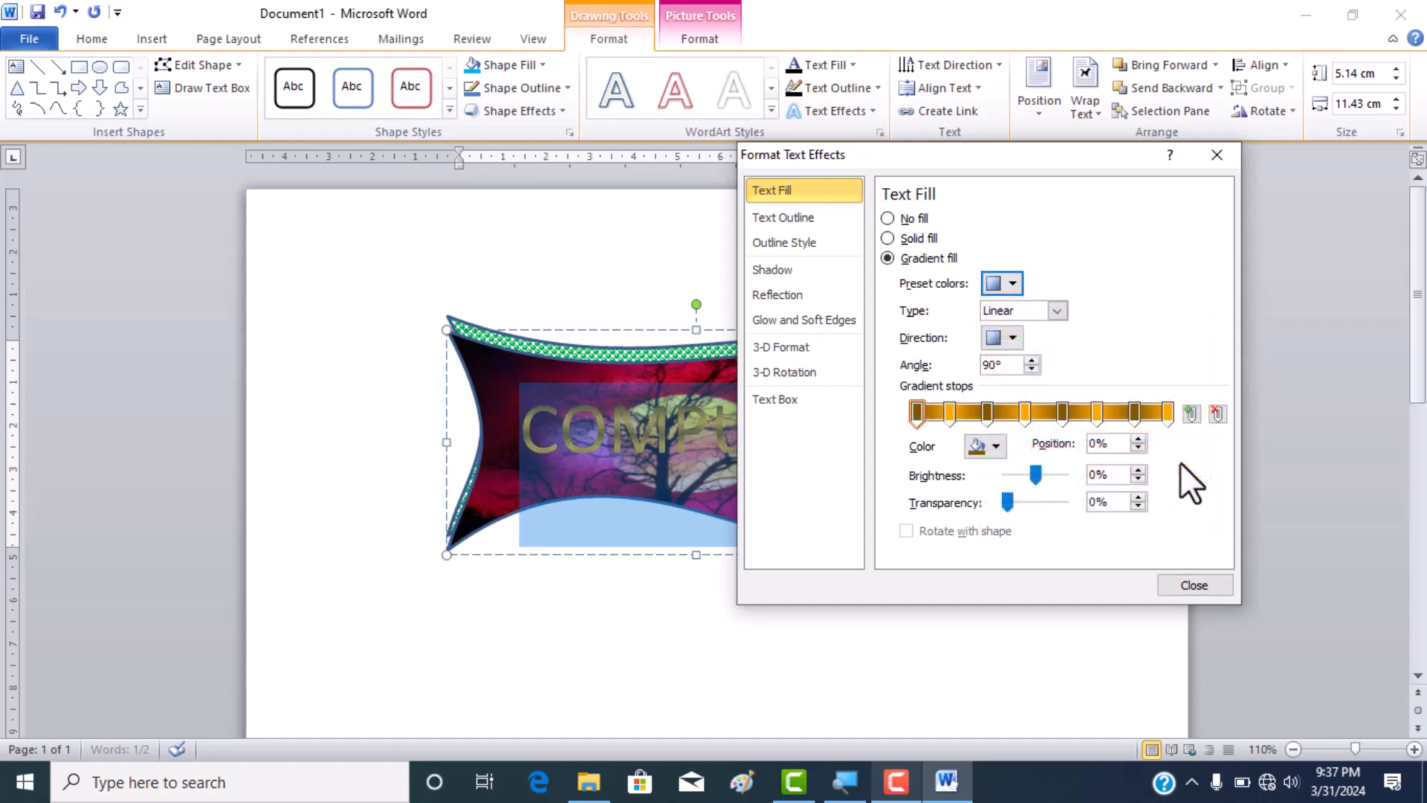
Apply the light-to-dark green preset gradient to the COMPUTER text
{"action": "left_click", "coordinate": [1012, 289]}
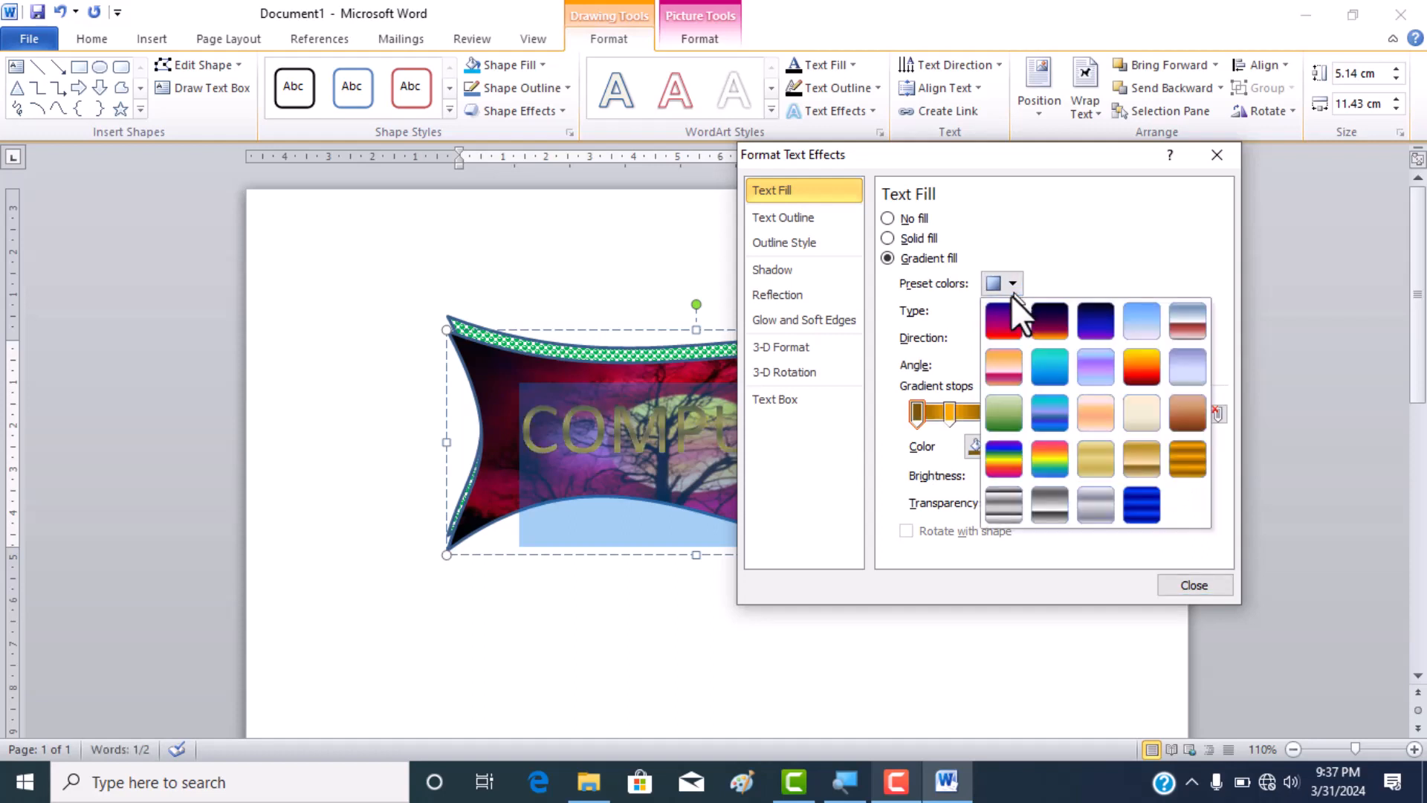
{"action": "left_click", "coordinate": [1000, 417]}
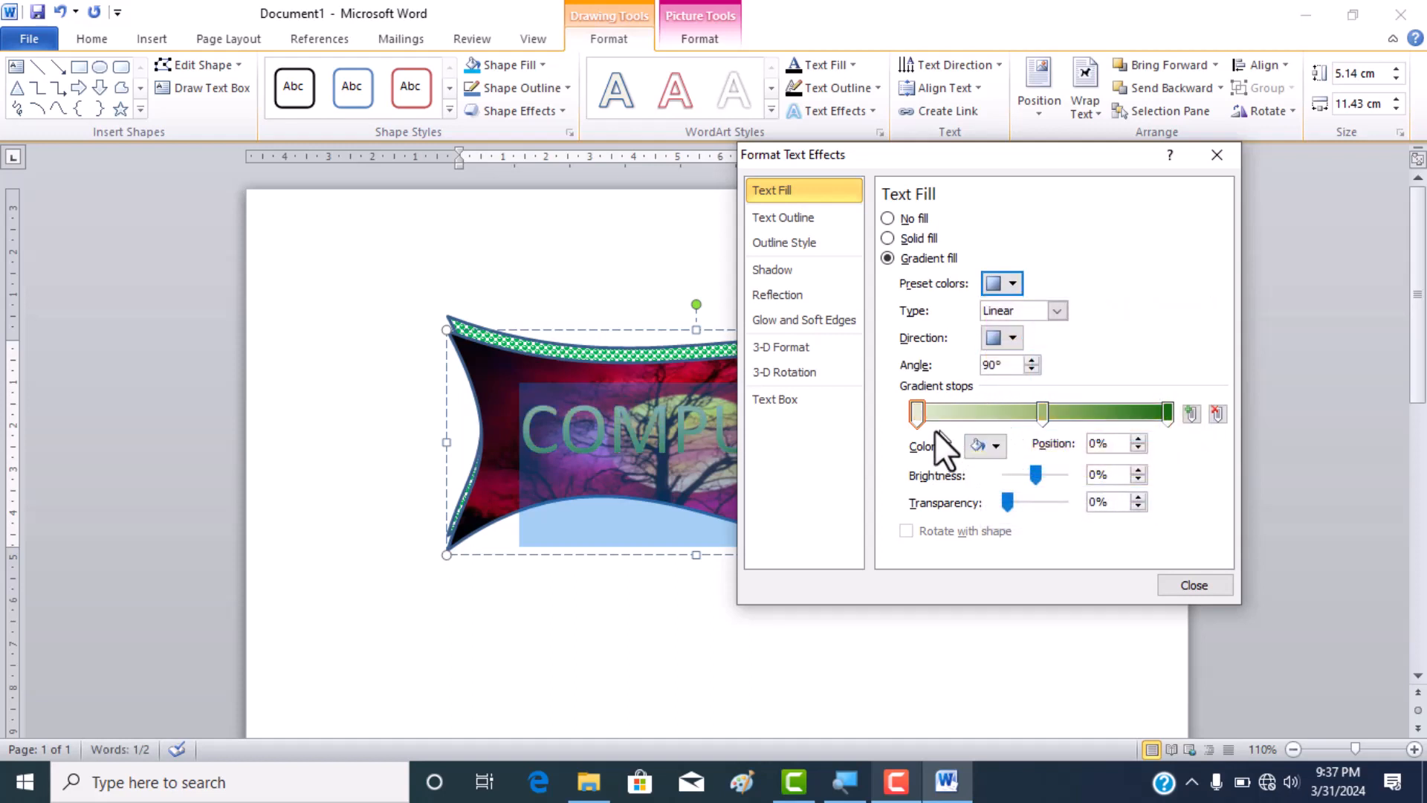
Set the COMPUTER text's gradient stops to light blue at 0%, red at 50% and blue at 100%
{"action": "left_click", "coordinate": [996, 446]}
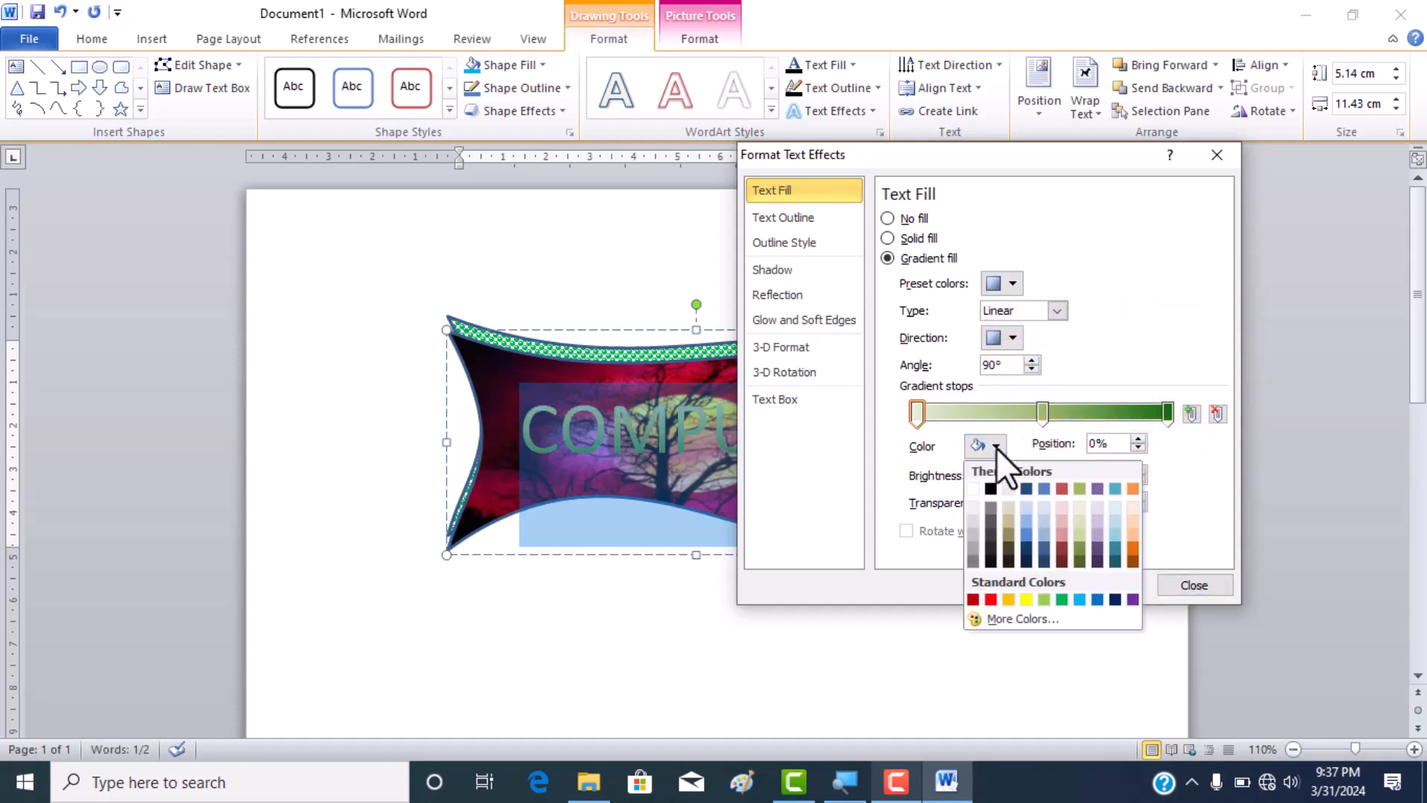
{"action": "left_click", "coordinate": [1080, 600]}
{"action": "left_click", "coordinate": [1043, 412]}
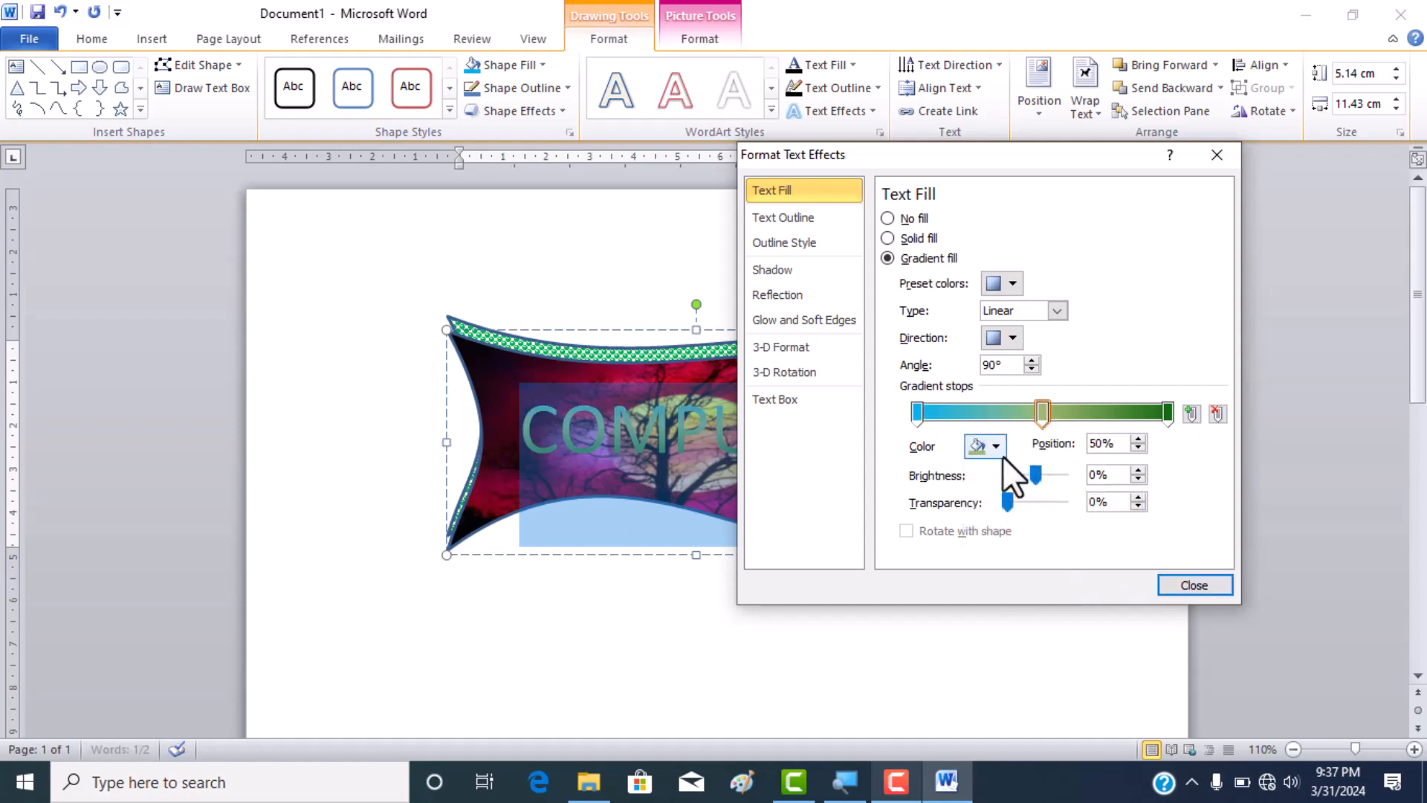
{"action": "left_click", "coordinate": [996, 448]}
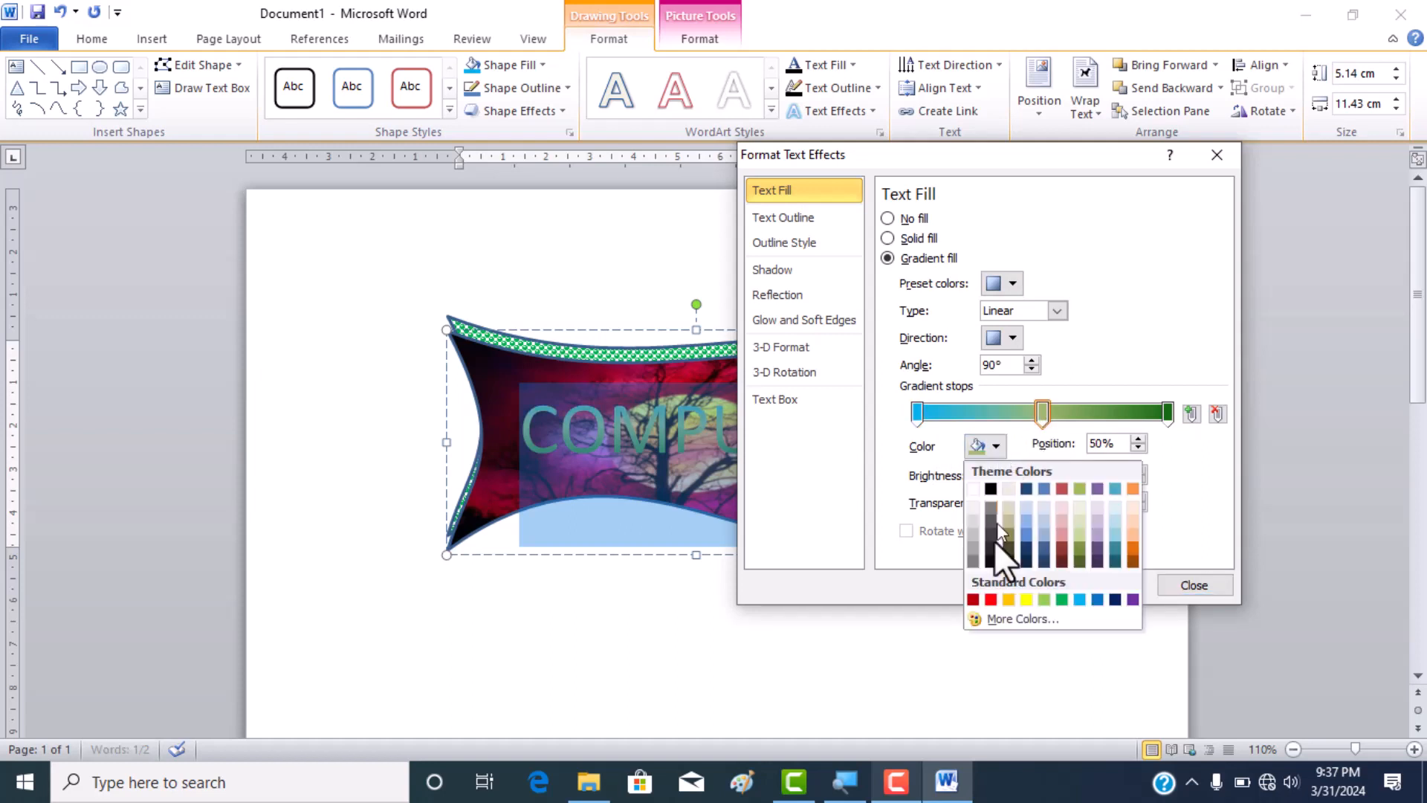
{"action": "left_click", "coordinate": [992, 598]}
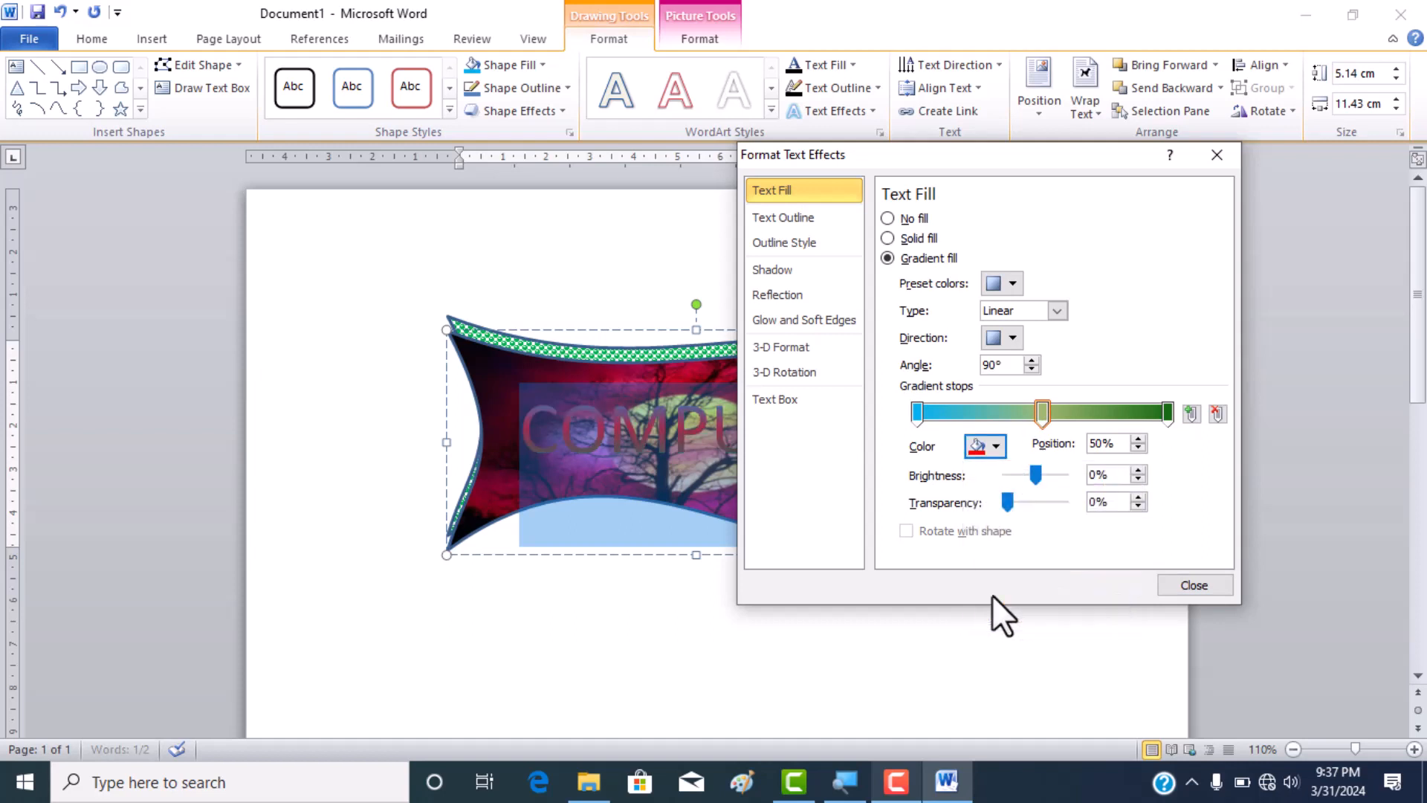
{"action": "left_click", "coordinate": [1171, 414]}
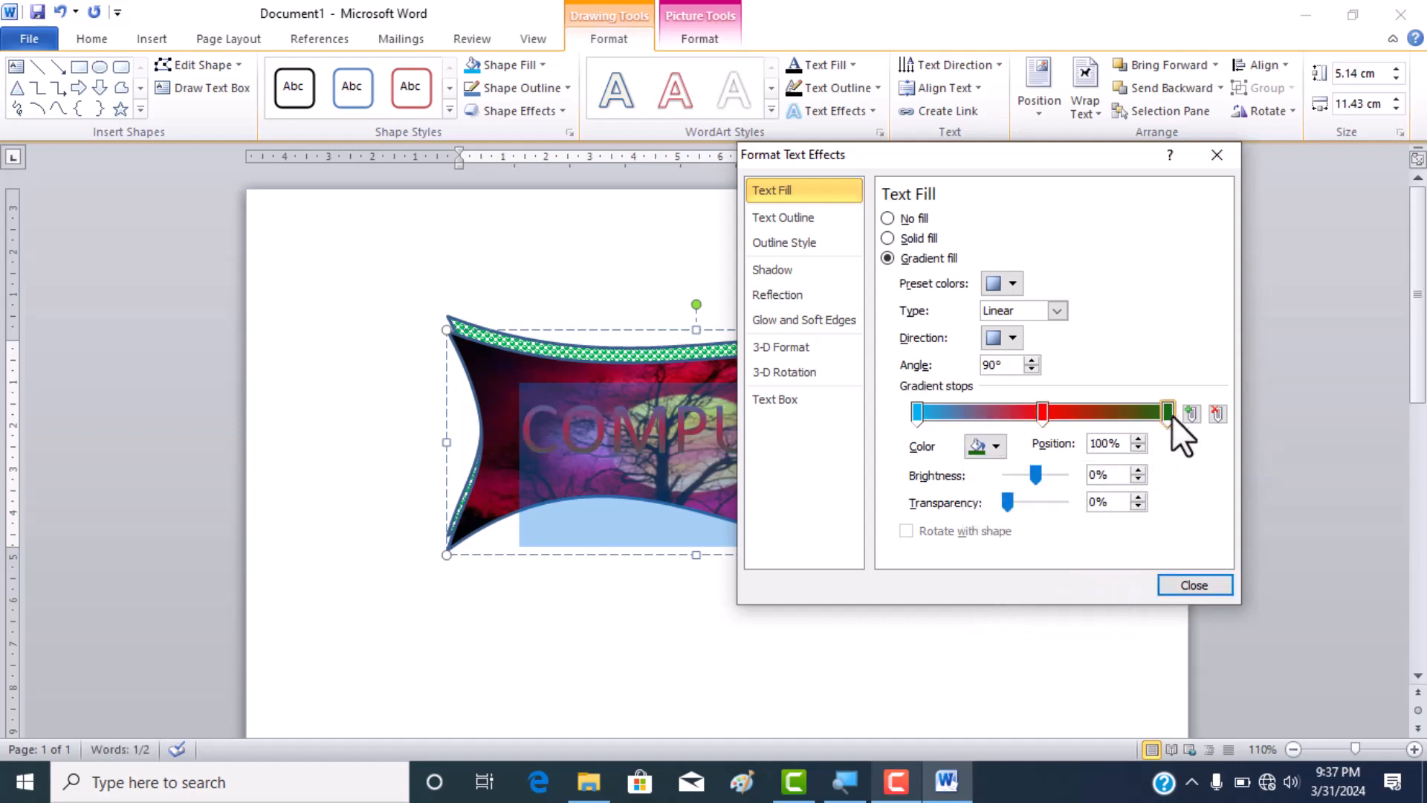
{"action": "left_click", "coordinate": [995, 448]}
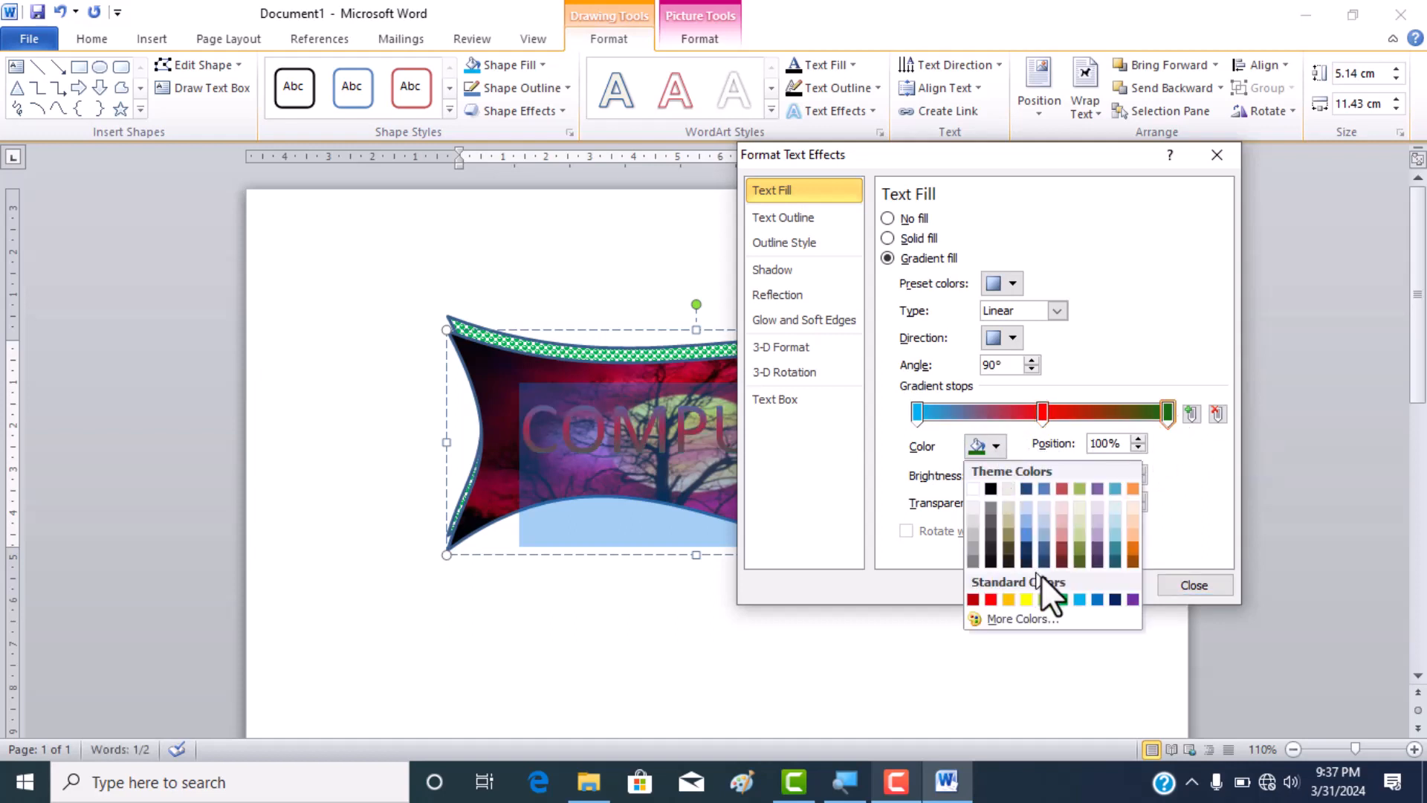
{"action": "left_click", "coordinate": [1097, 598]}
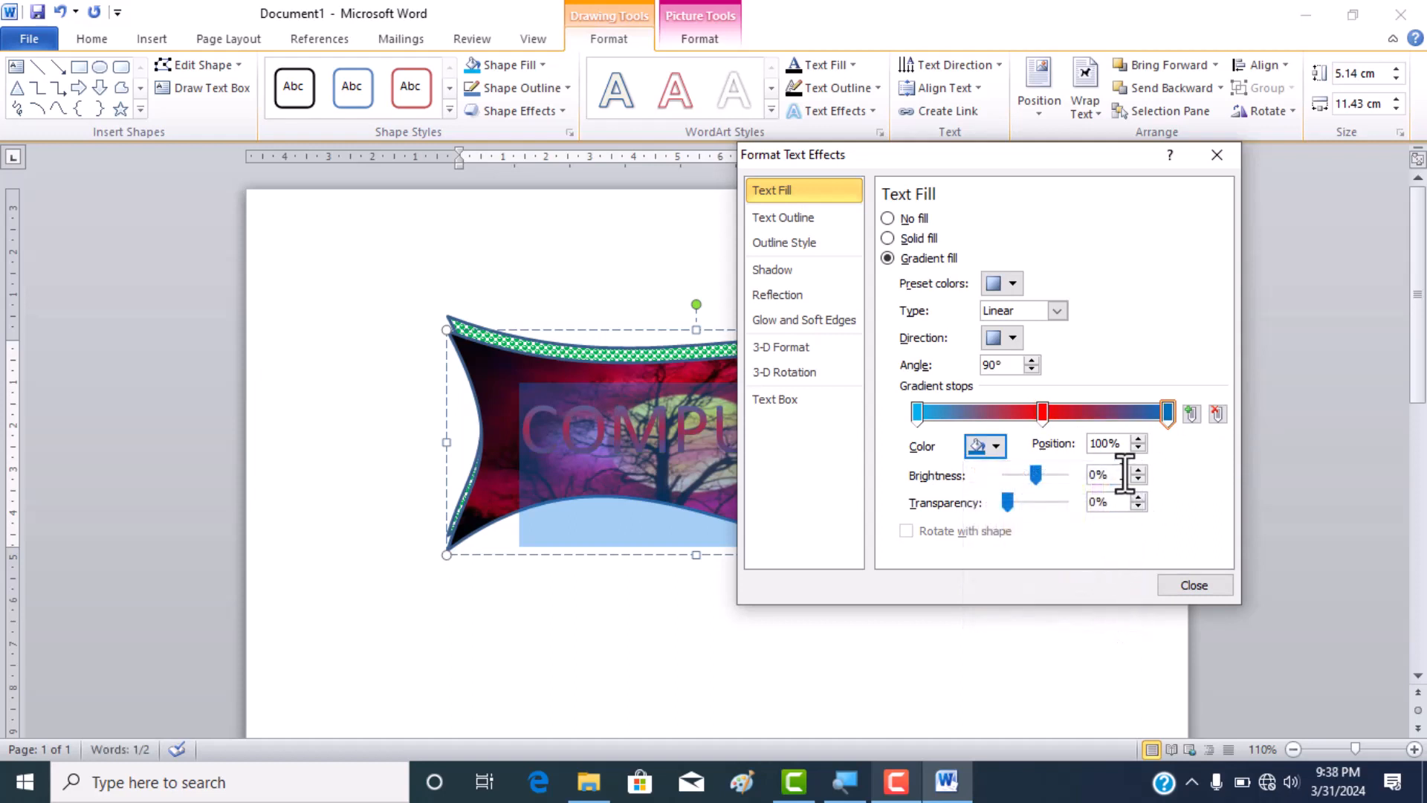
Try a horizontal 0° direction for the COMPUTER text's linear gradient and close the text effects settings
{"action": "left_click", "coordinate": [1056, 312]}
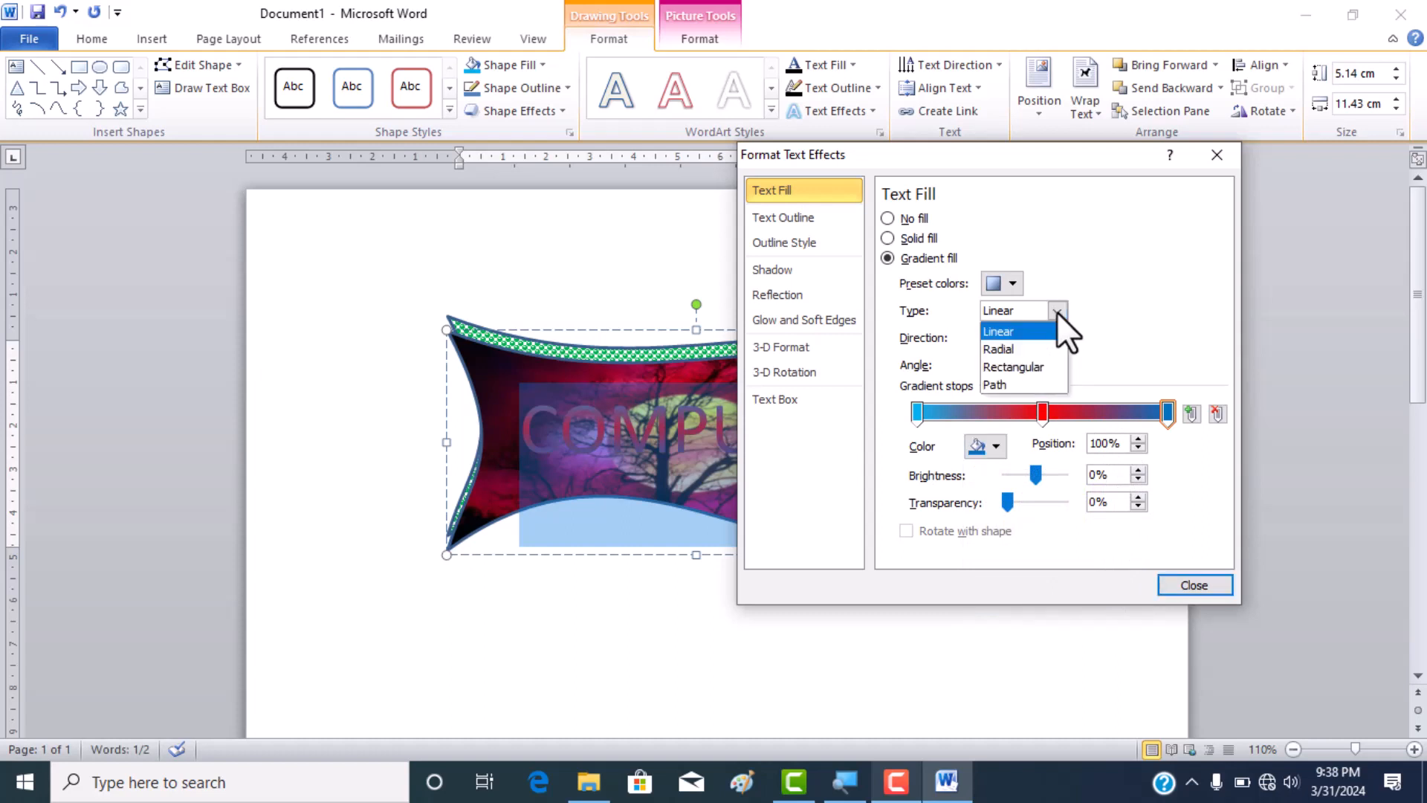
{"action": "left_click", "coordinate": [1015, 288]}
{"action": "left_click", "coordinate": [1015, 287]}
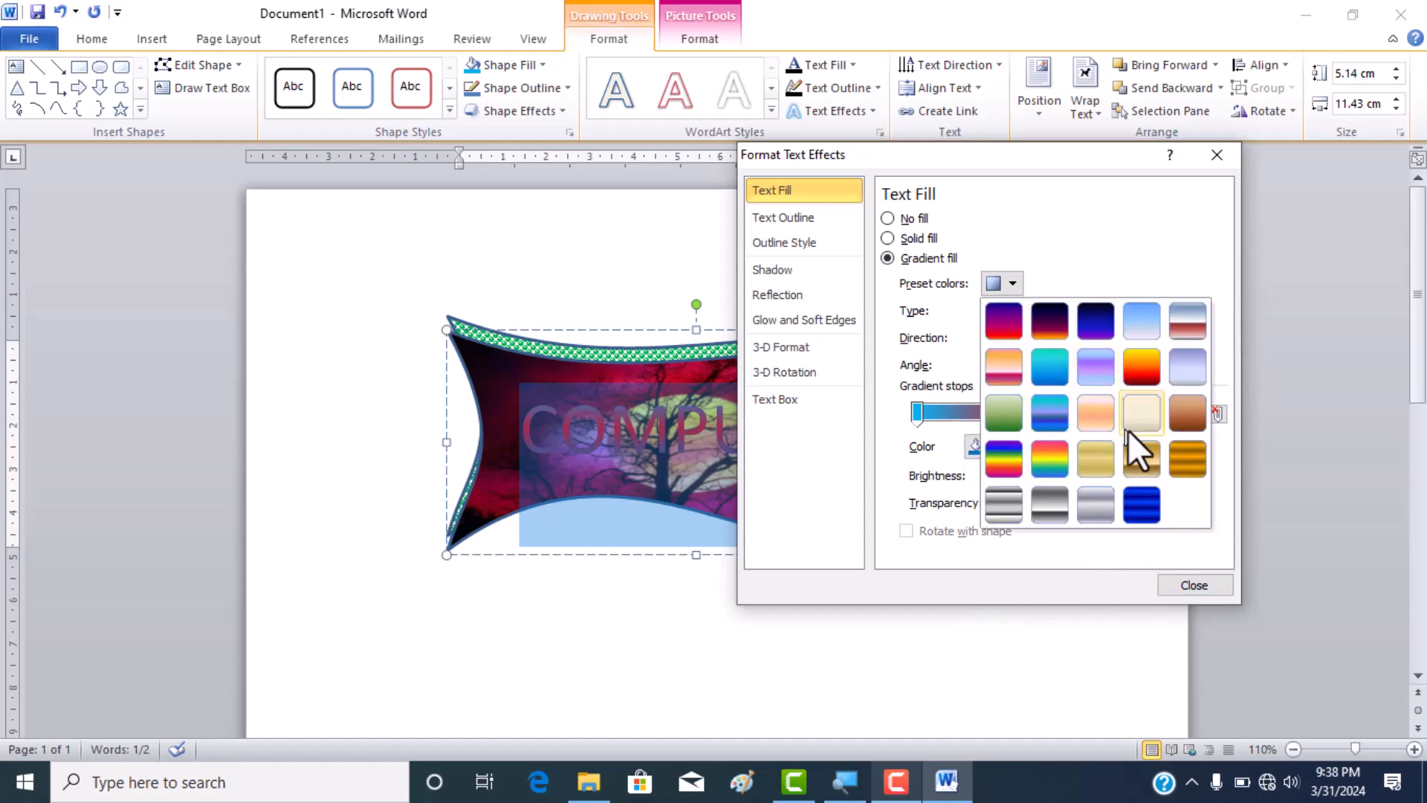
{"action": "left_click", "coordinate": [1064, 285]}
{"action": "left_click", "coordinate": [1018, 336]}
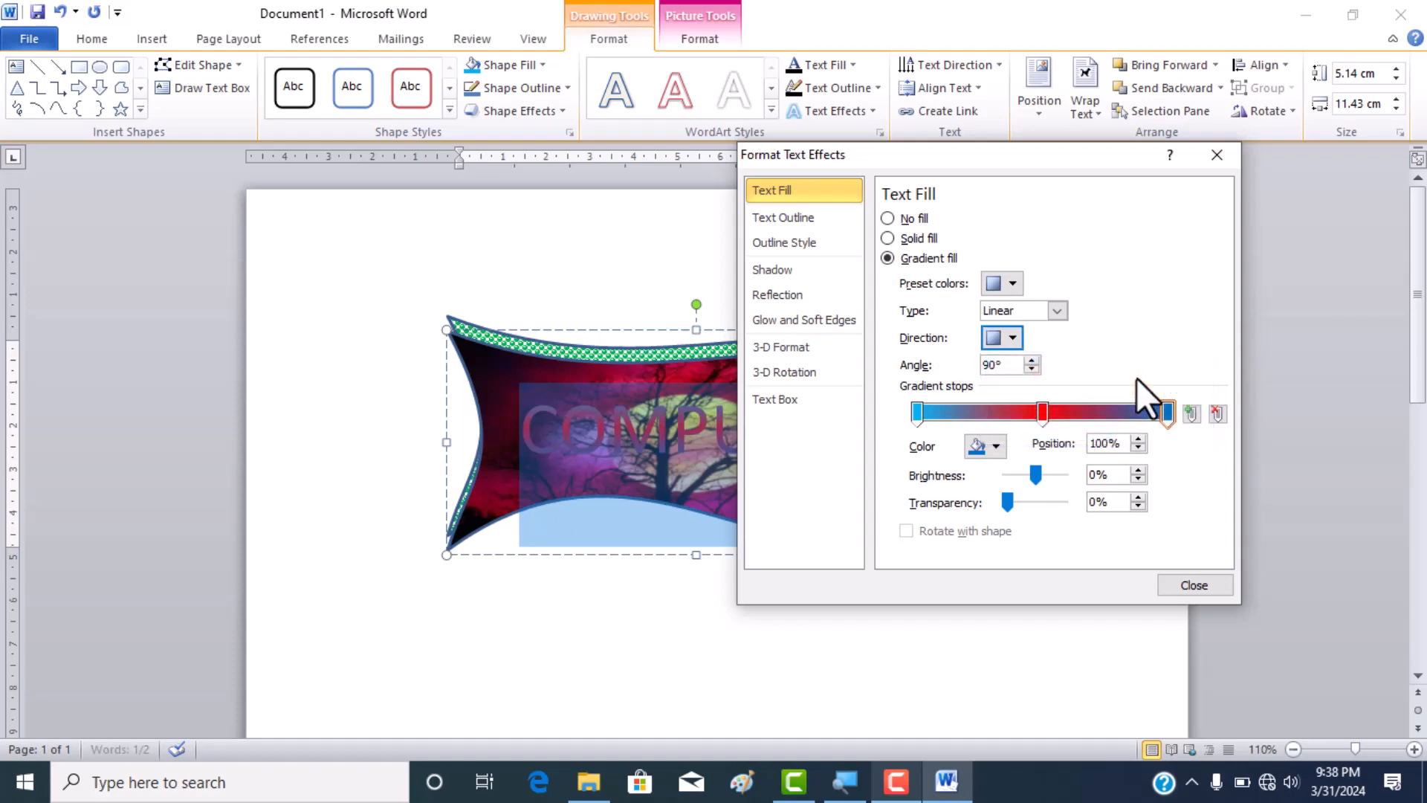
{"action": "left_click", "coordinate": [1135, 377]}
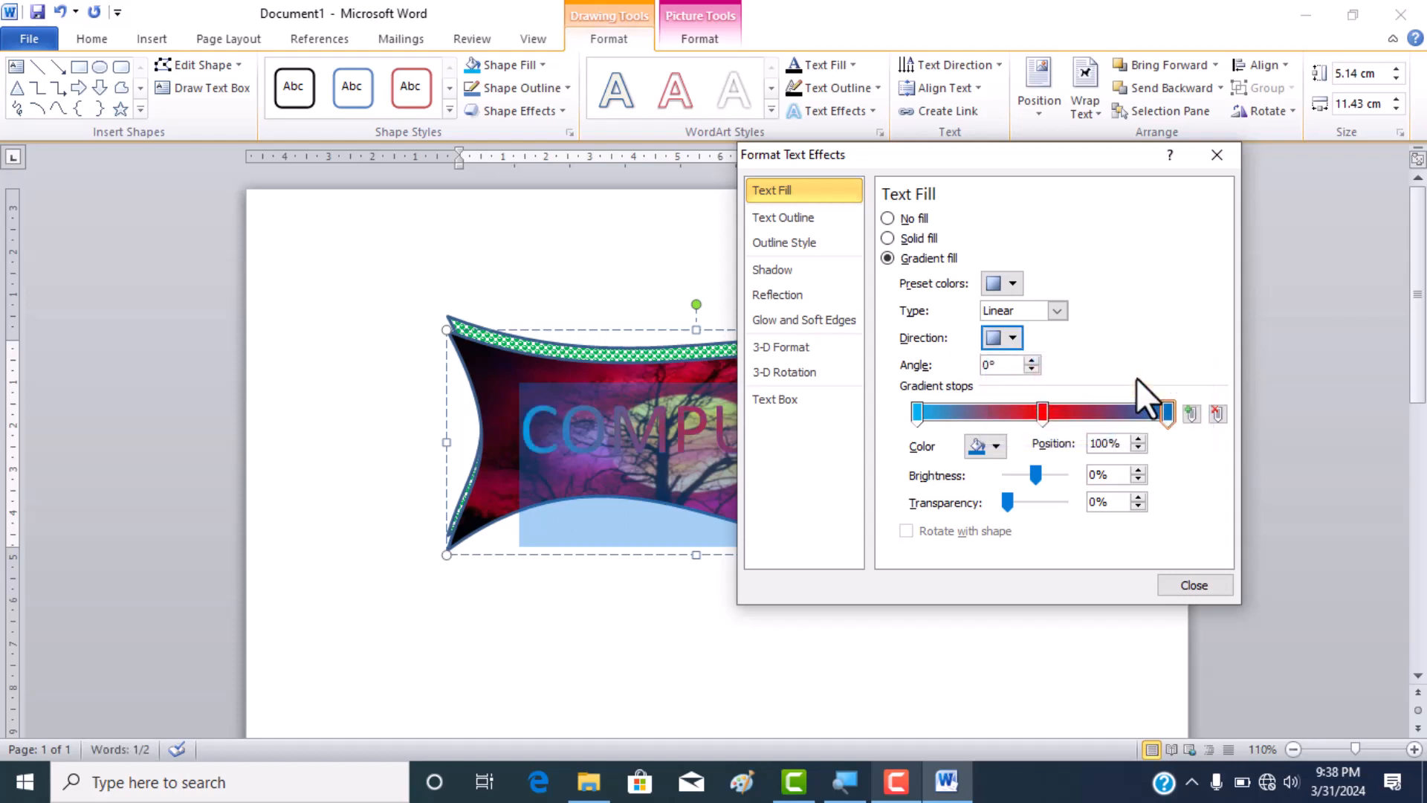
{"action": "left_click", "coordinate": [1192, 585]}
{"action": "left_click", "coordinate": [1015, 464]}
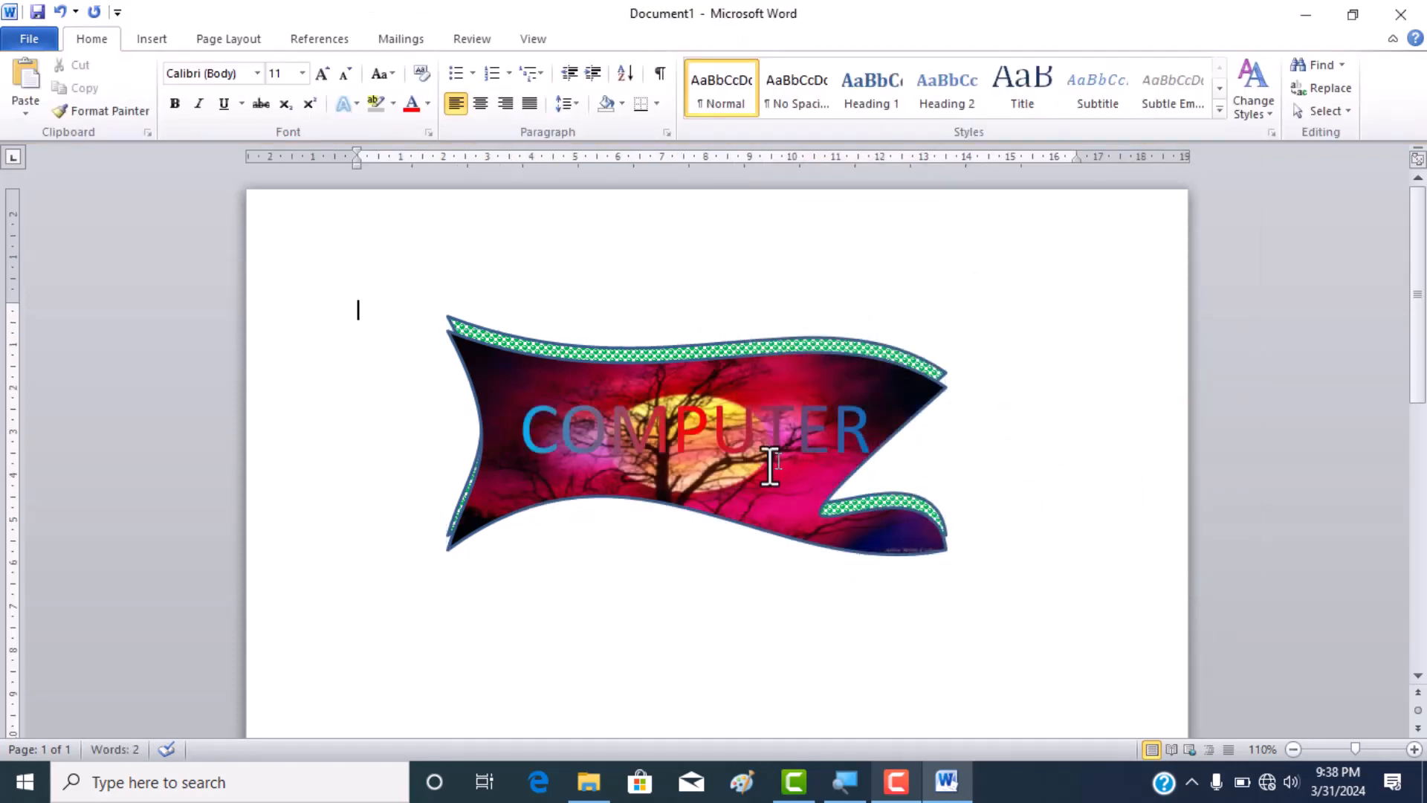
Fill the COMPUTER text with the standard yellow colour and deselect the banner
{"action": "left_click_drag", "start_coordinate": [523, 408], "coordinate": [864, 398]}
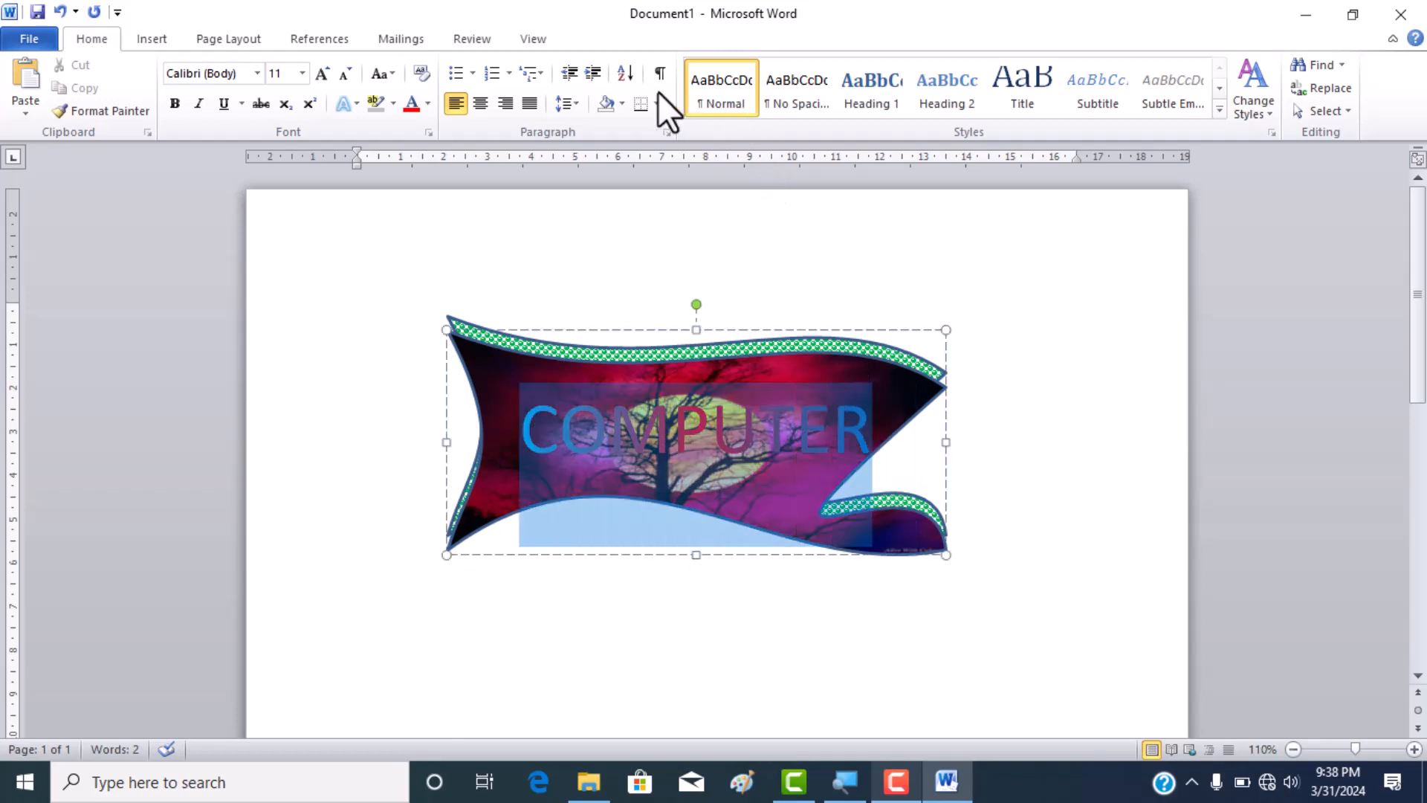
{"action": "left_click", "coordinate": [703, 40]}
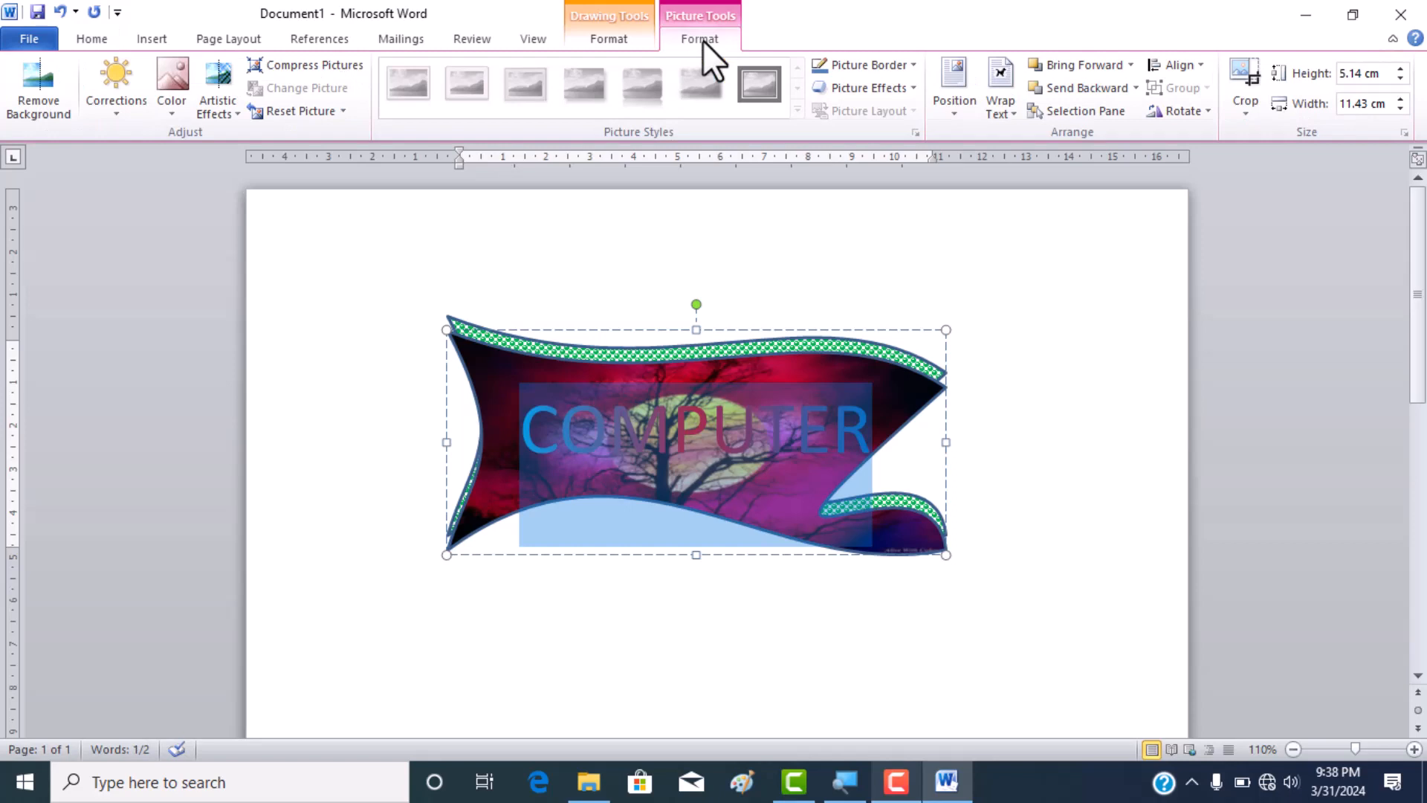
{"action": "left_click", "coordinate": [632, 40]}
{"action": "left_click", "coordinate": [832, 64]}
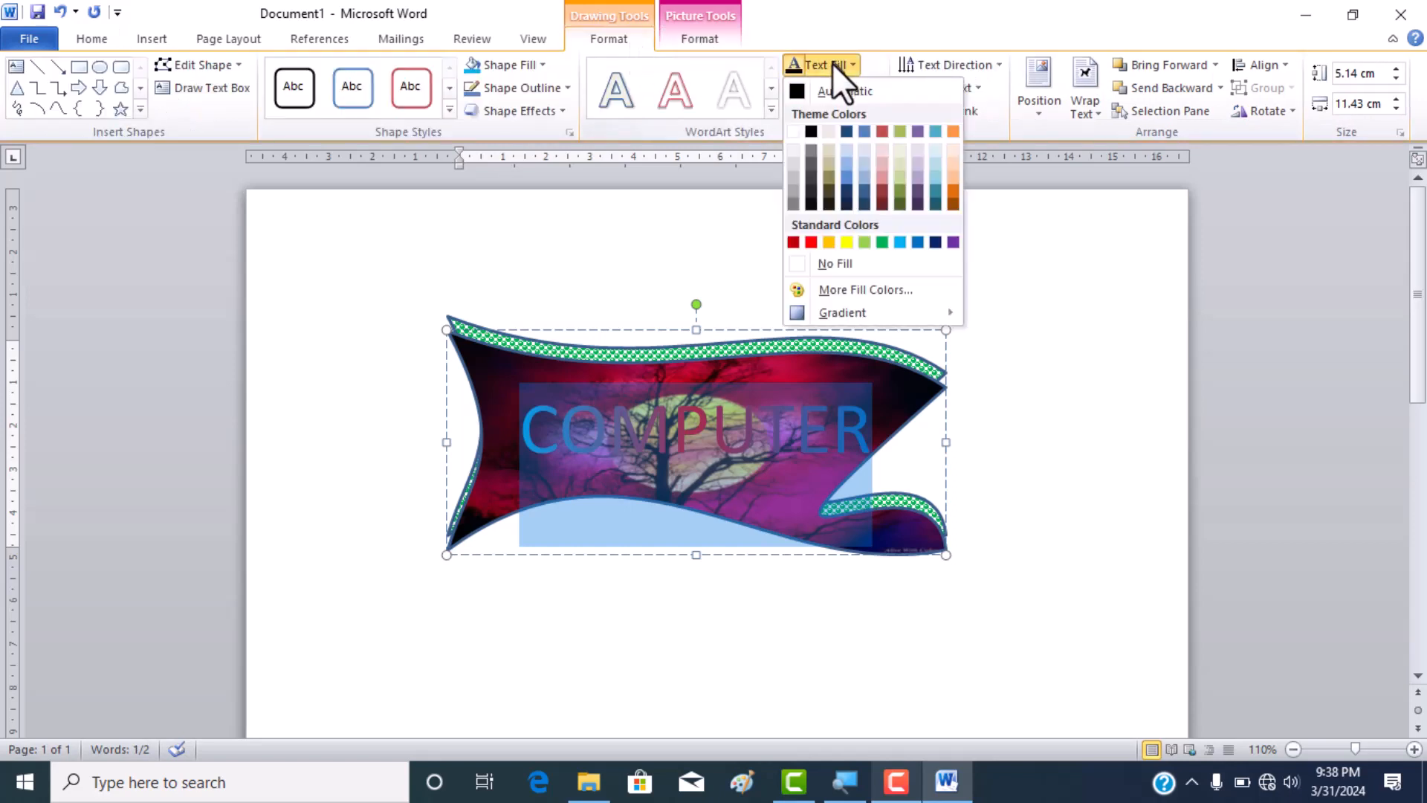
{"action": "left_click", "coordinate": [849, 241]}
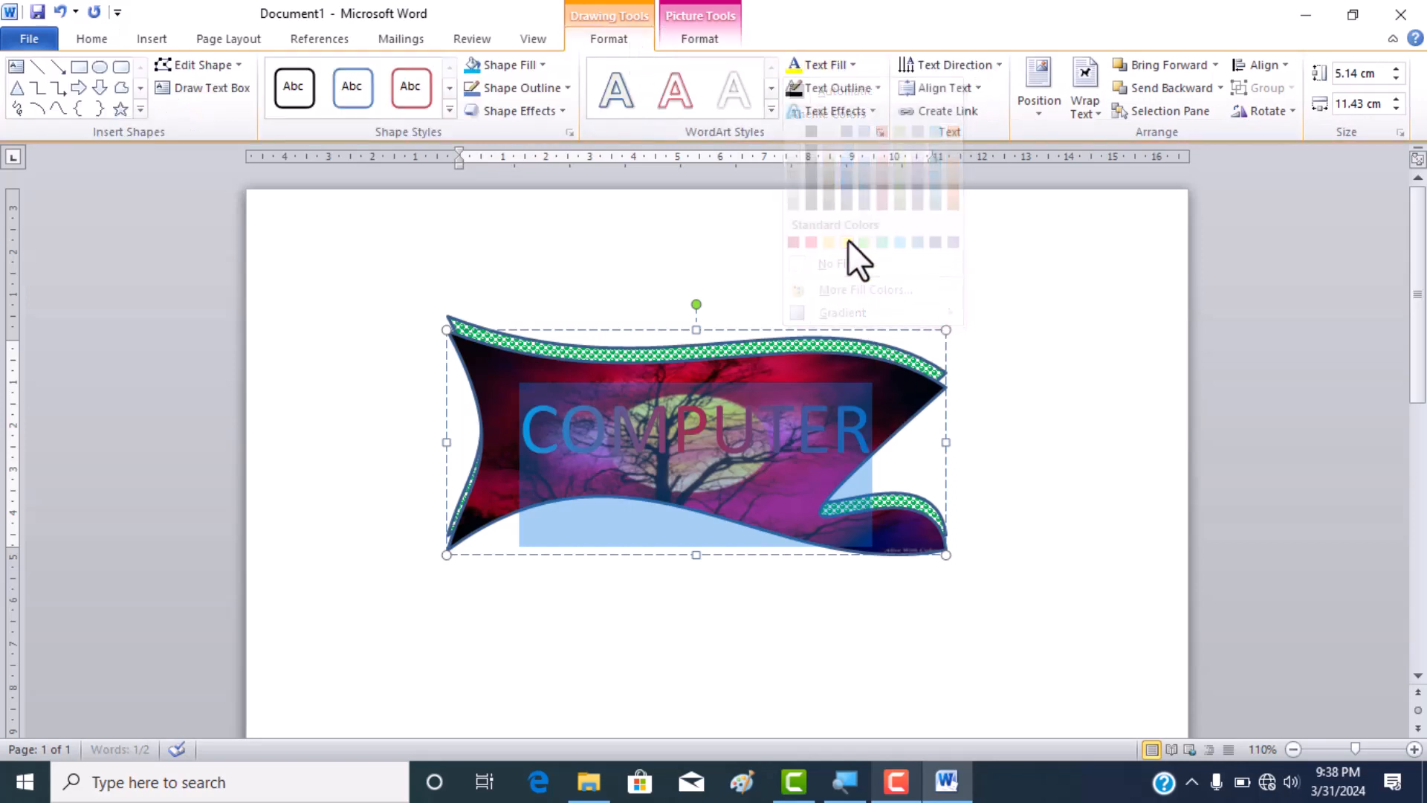
{"action": "left_click", "coordinate": [988, 429]}
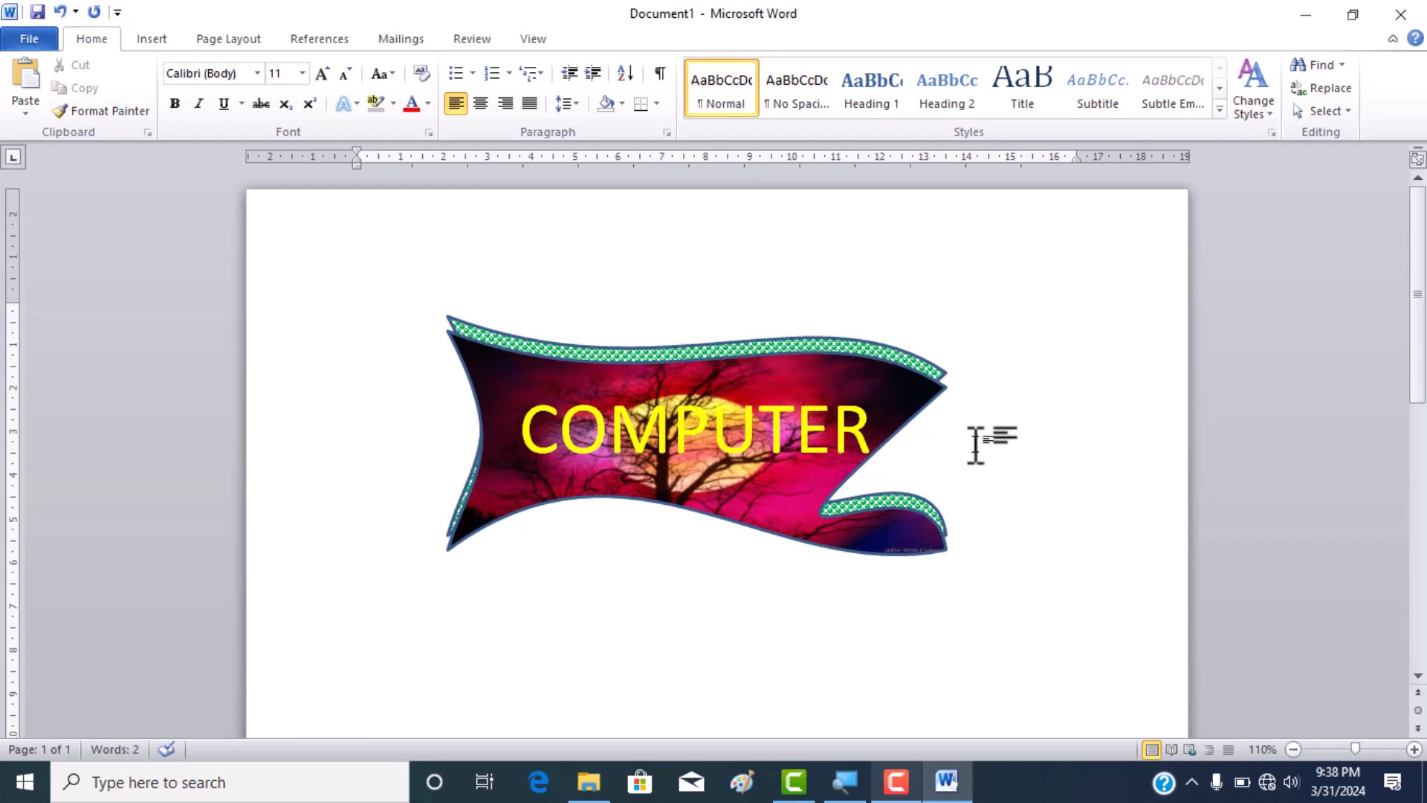
Draw a Sun shape about 4.39 cm wide and high in the empty area below the banner
{"action": "scroll", "coordinate": [974, 439], "scroll_direction": "down", "scroll_amount": 3}
{"action": "scroll", "coordinate": [779, 505], "scroll_direction": "down", "scroll_amount": 1}
{"action": "scroll", "coordinate": [778, 506], "scroll_direction": "down", "scroll_amount": 2}
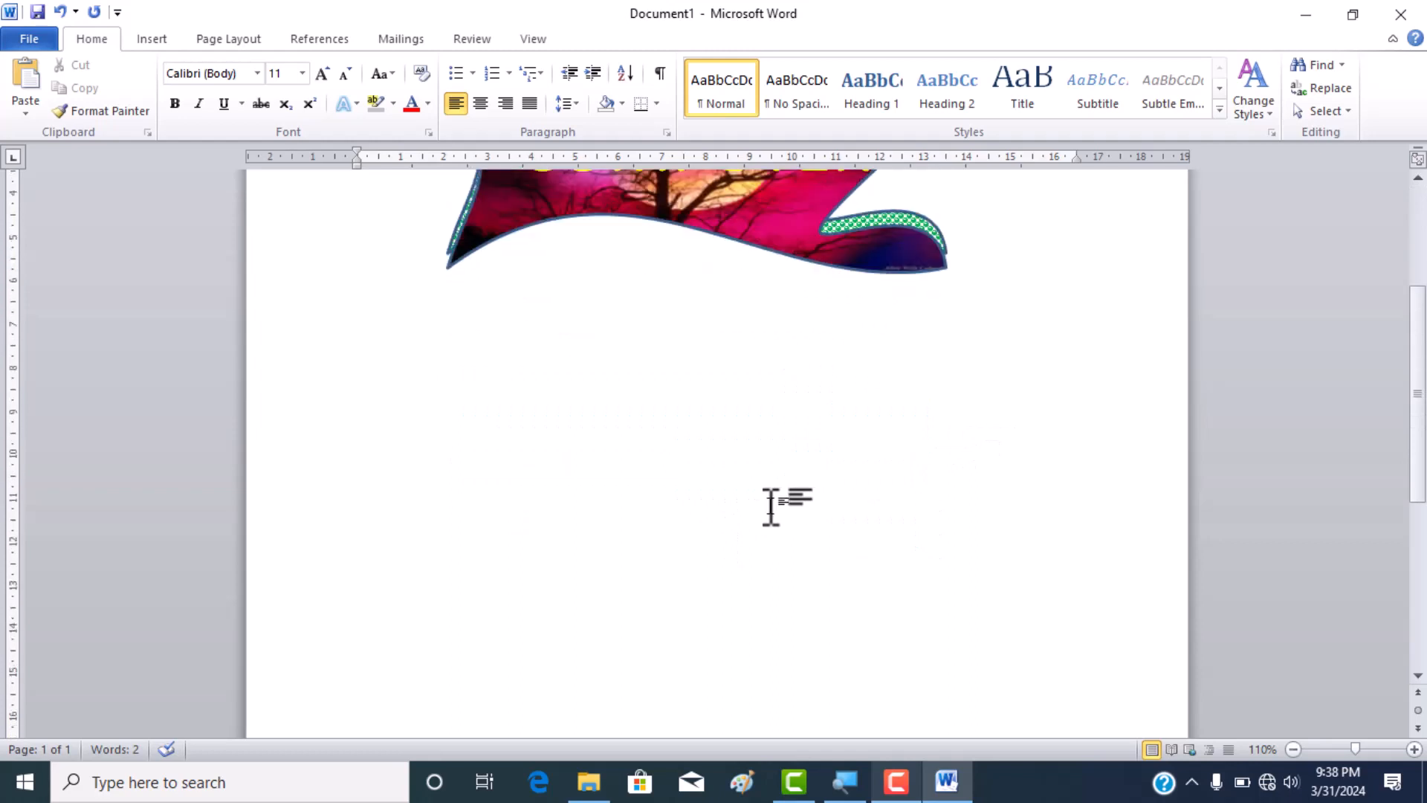
{"action": "left_click", "coordinate": [168, 41]}
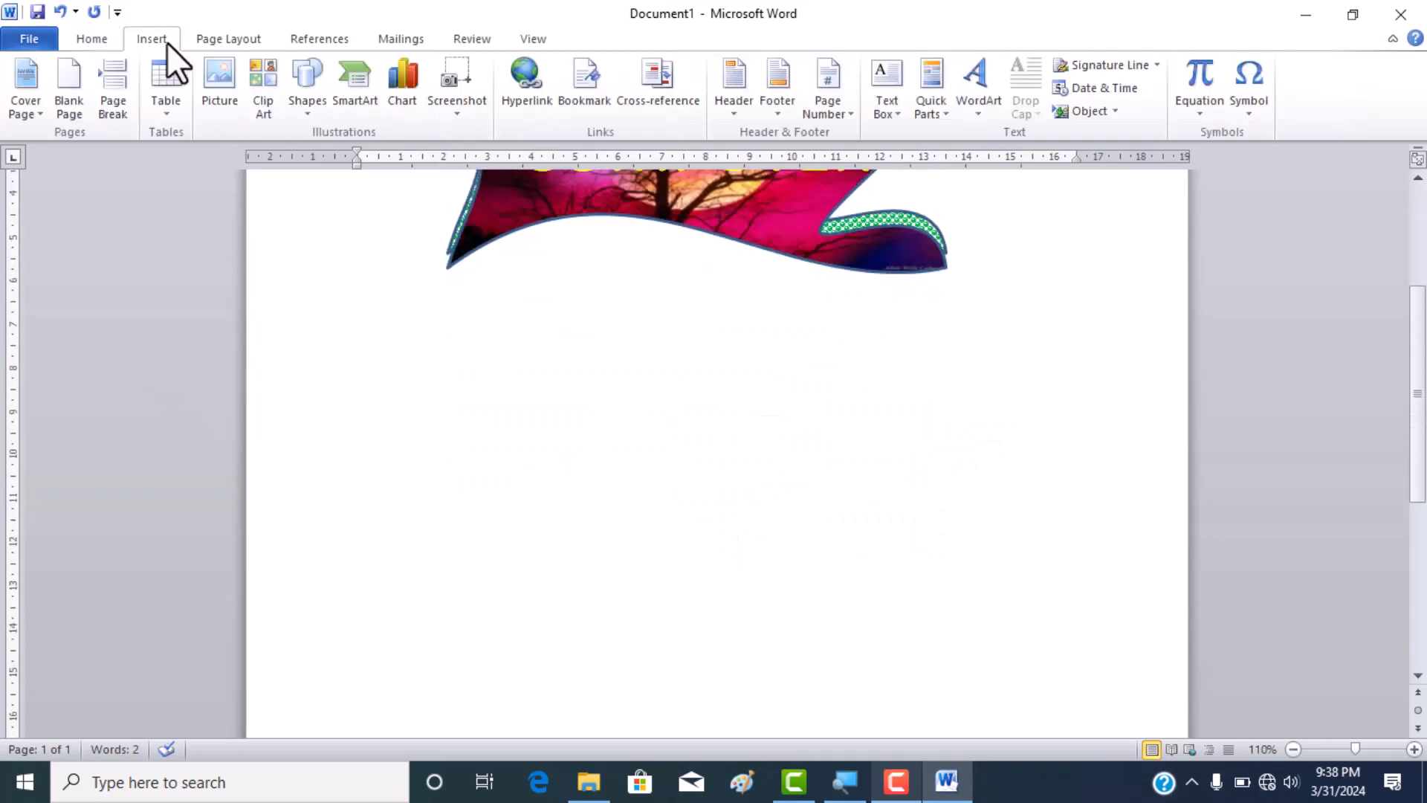
{"action": "left_click", "coordinate": [301, 79]}
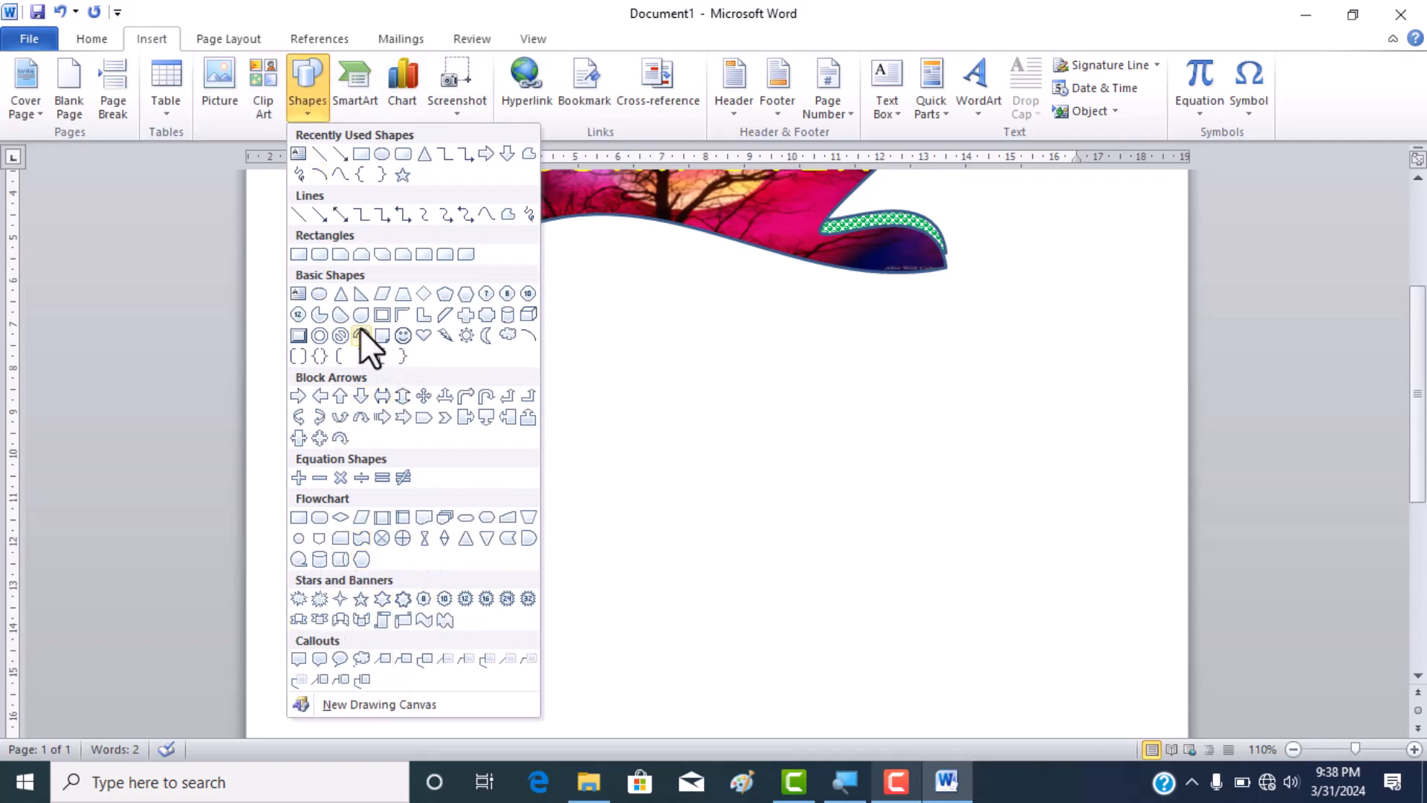
{"action": "left_click", "coordinate": [468, 333]}
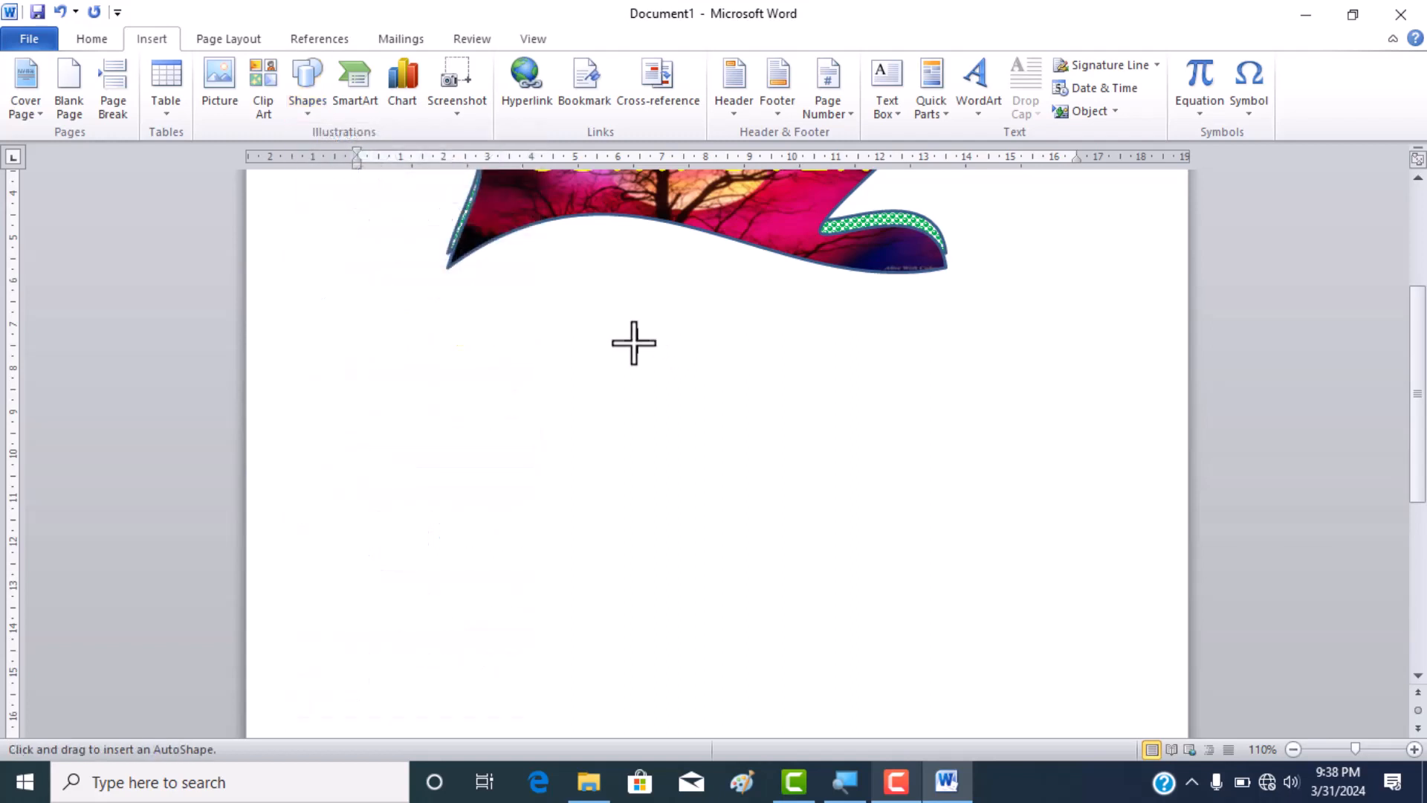
{"action": "left_click_drag", "start_coordinate": [615, 325], "coordinate": [796, 465]}
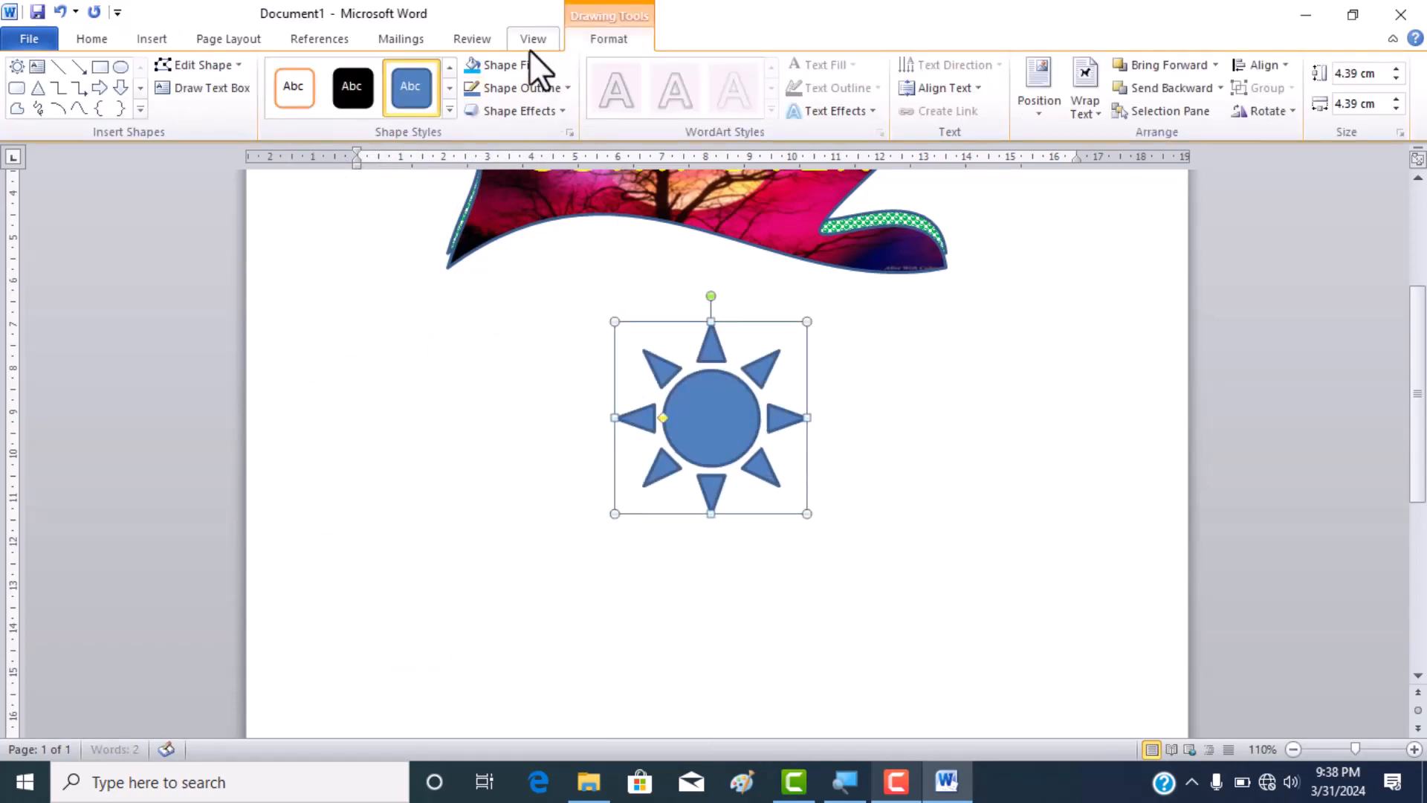
Fill the sun shape with the picture 26-beautiful-sunrise
{"action": "left_click", "coordinate": [511, 70]}
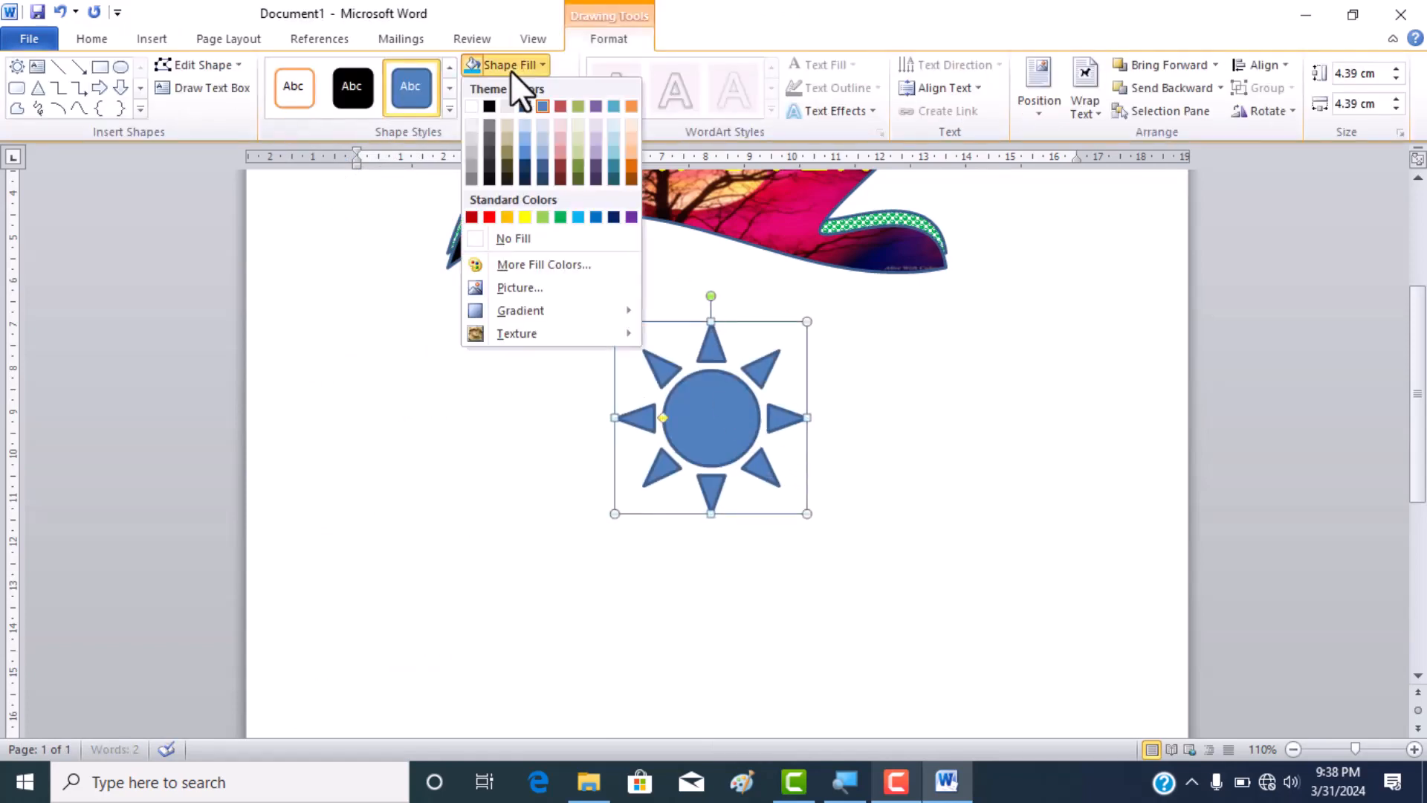
{"action": "left_click", "coordinate": [515, 291]}
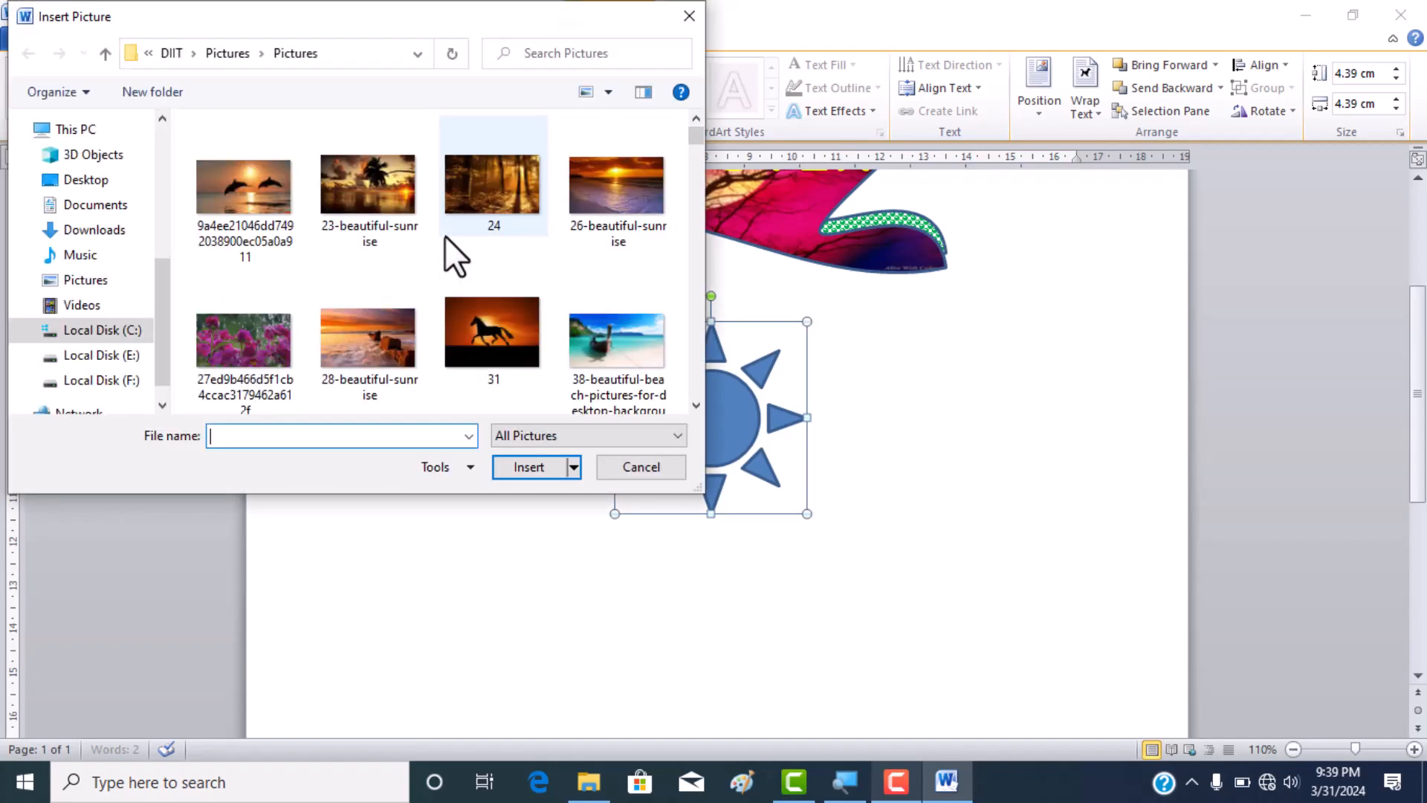
{"action": "left_click", "coordinate": [620, 190]}
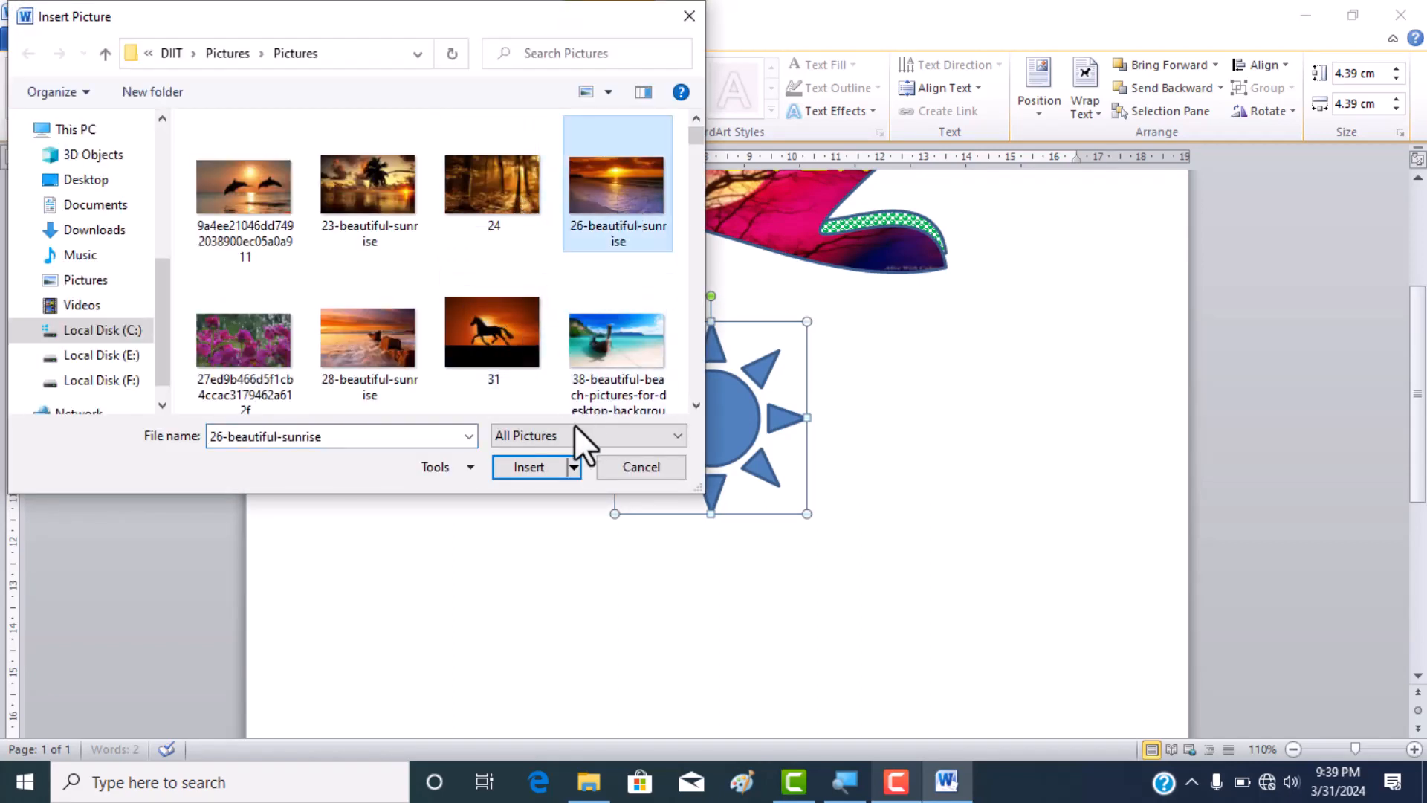
{"action": "left_click", "coordinate": [538, 462]}
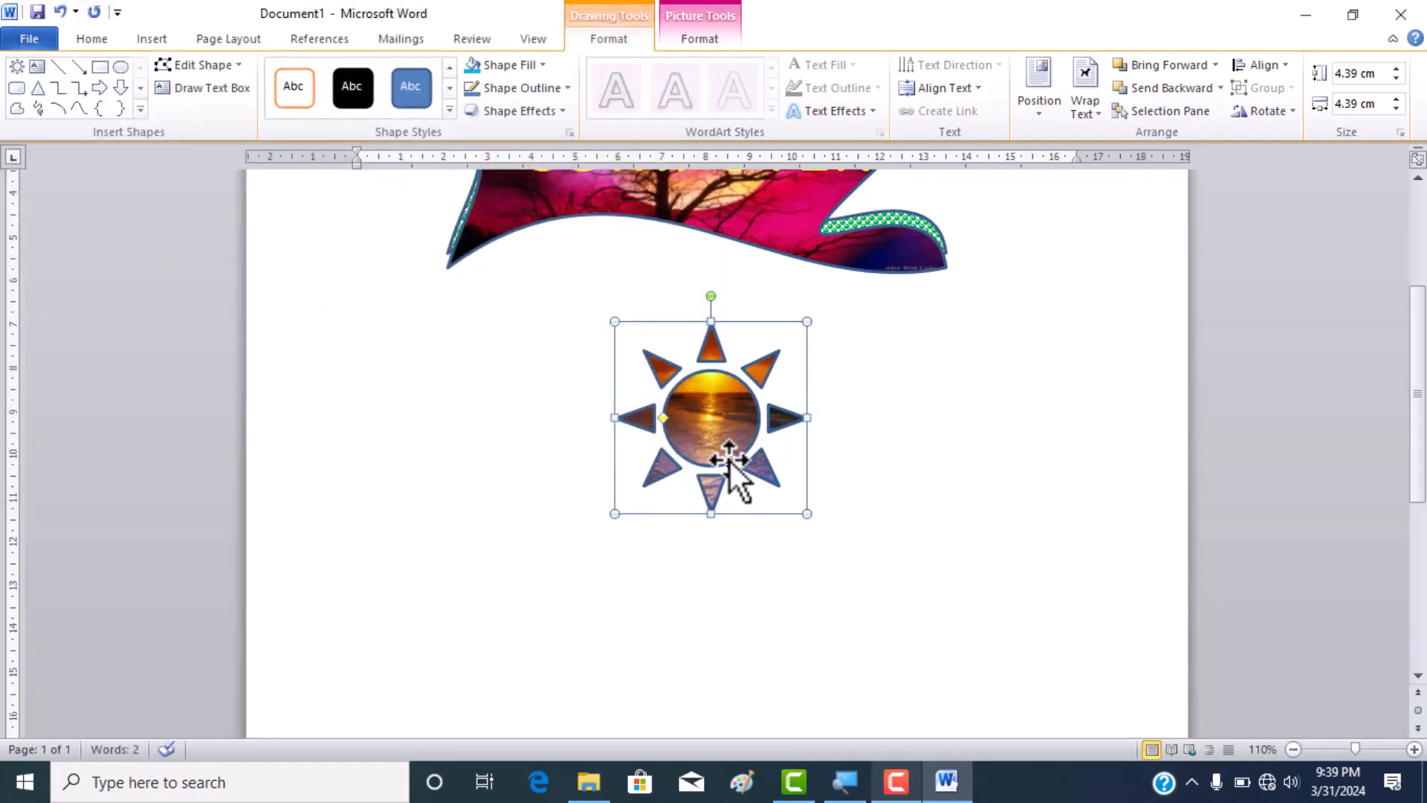
Draw a roughly square Folded Corner shape on the page, below and to the left of the sun
{"action": "scroll", "coordinate": [746, 437], "scroll_direction": "up", "scroll_amount": 3}
{"action": "scroll", "coordinate": [740, 446], "scroll_direction": "down", "scroll_amount": 5}
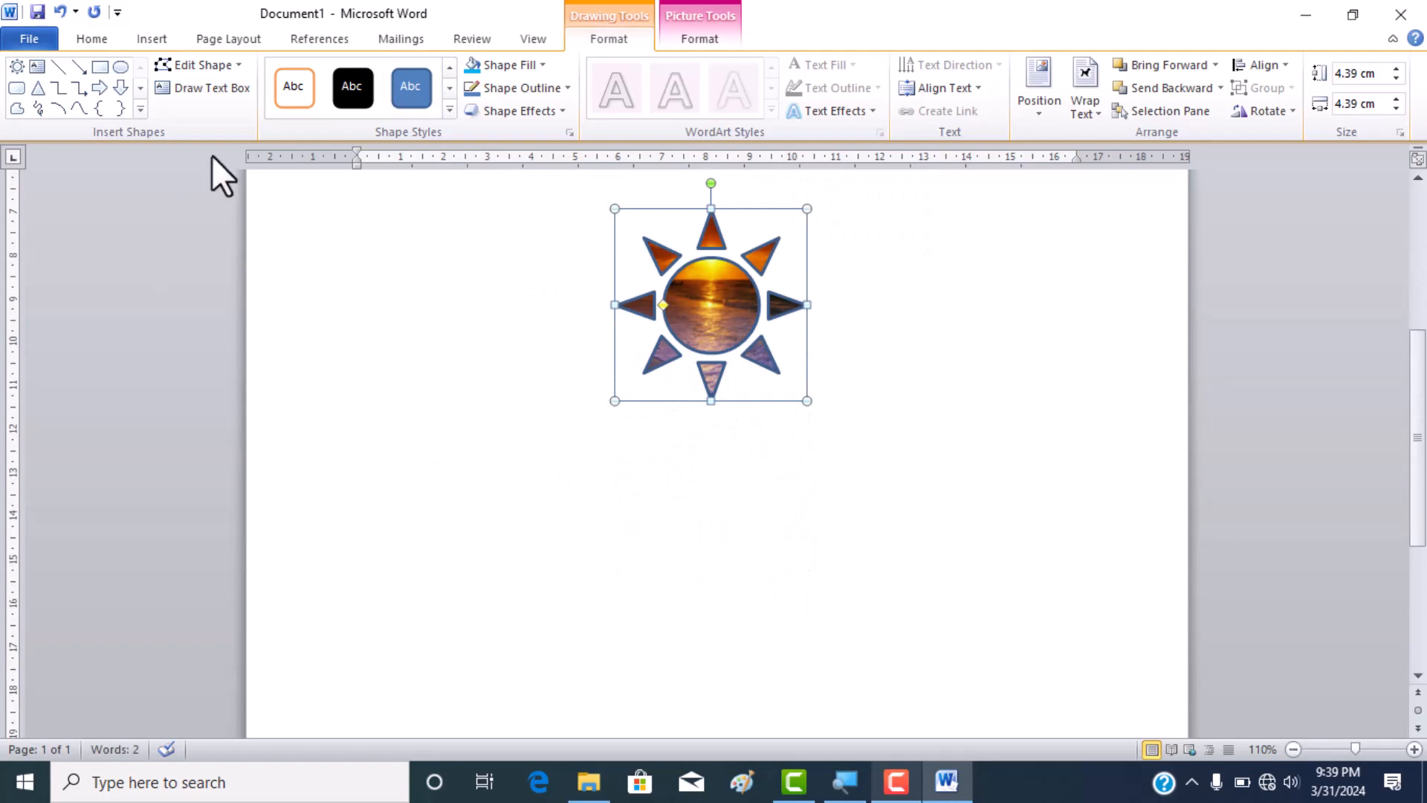
{"action": "left_click", "coordinate": [143, 43]}
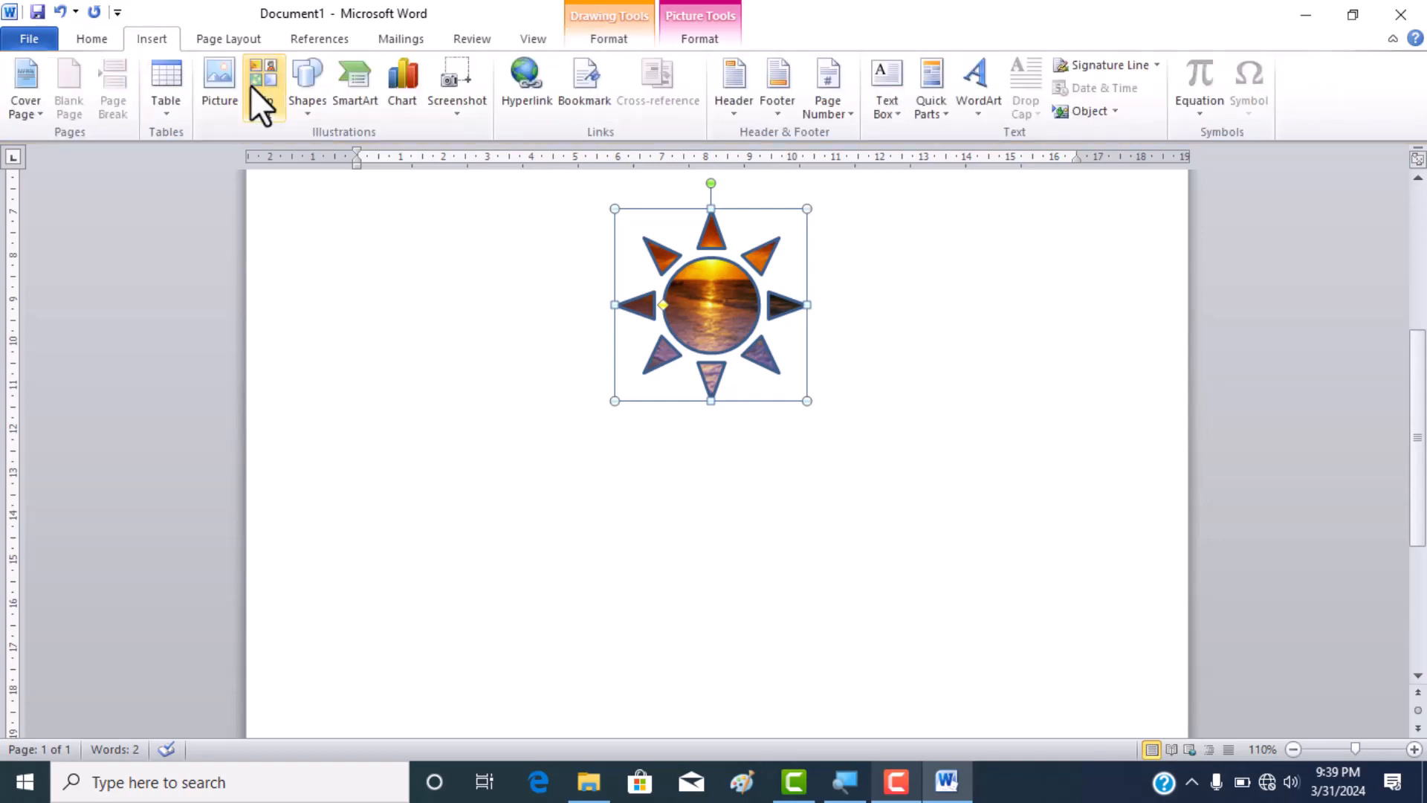
{"action": "left_click", "coordinate": [308, 82]}
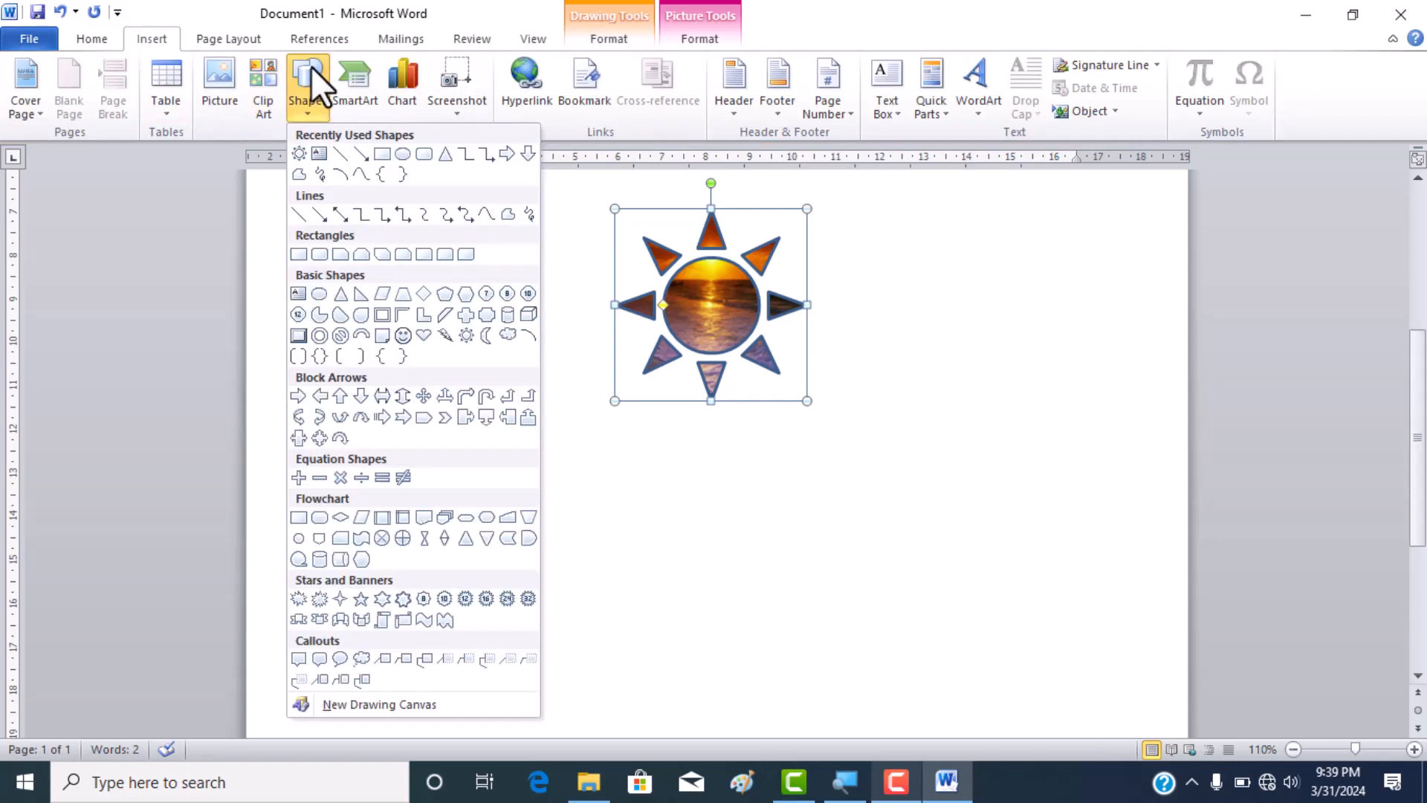
{"action": "left_click", "coordinate": [385, 332]}
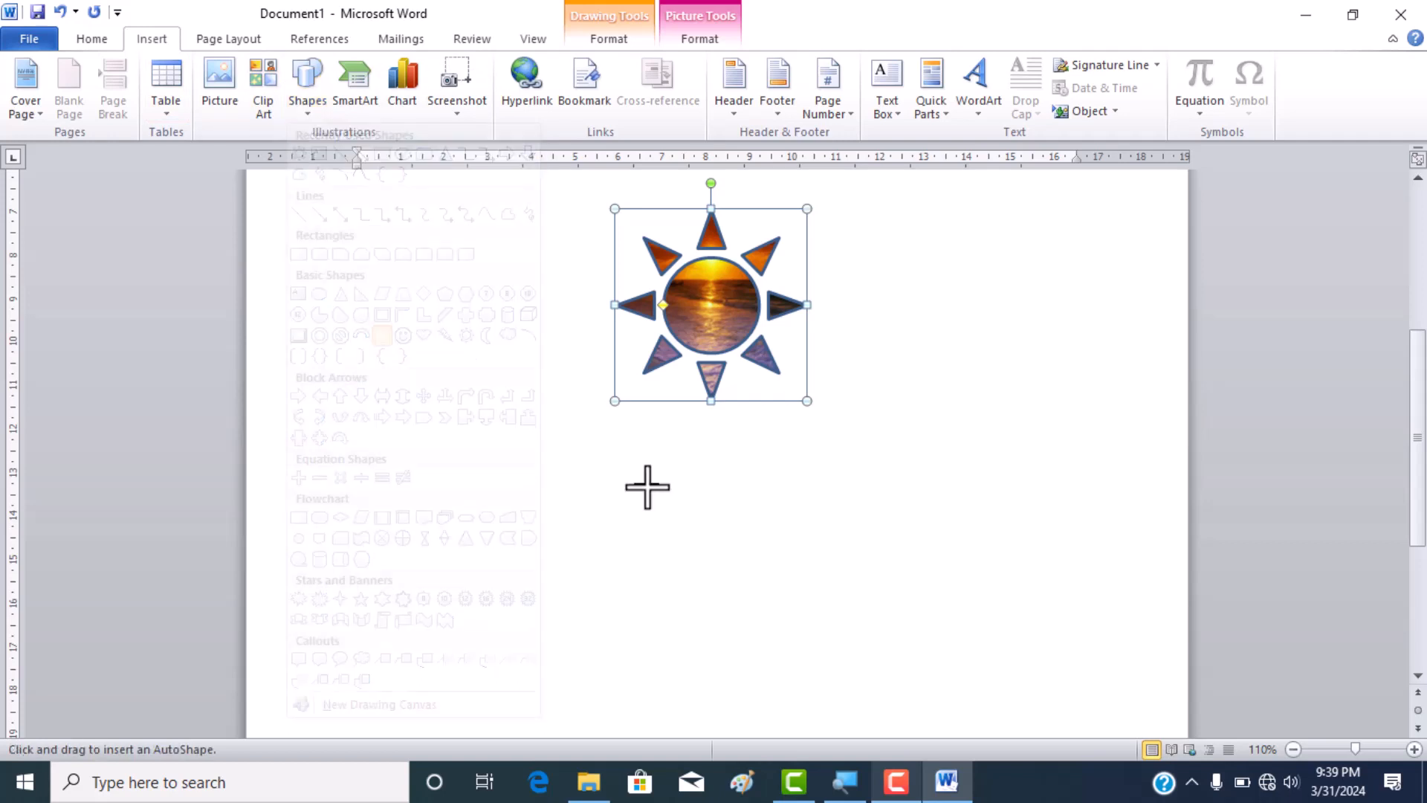
{"action": "mouse_move", "coordinate": [369, 375]}
{"action": "left_mouse_down"}
{"action": "mouse_move", "coordinate": [402, 423]}
{"action": "mouse_move", "coordinate": [594, 596]}
{"action": "left_mouse_up"}
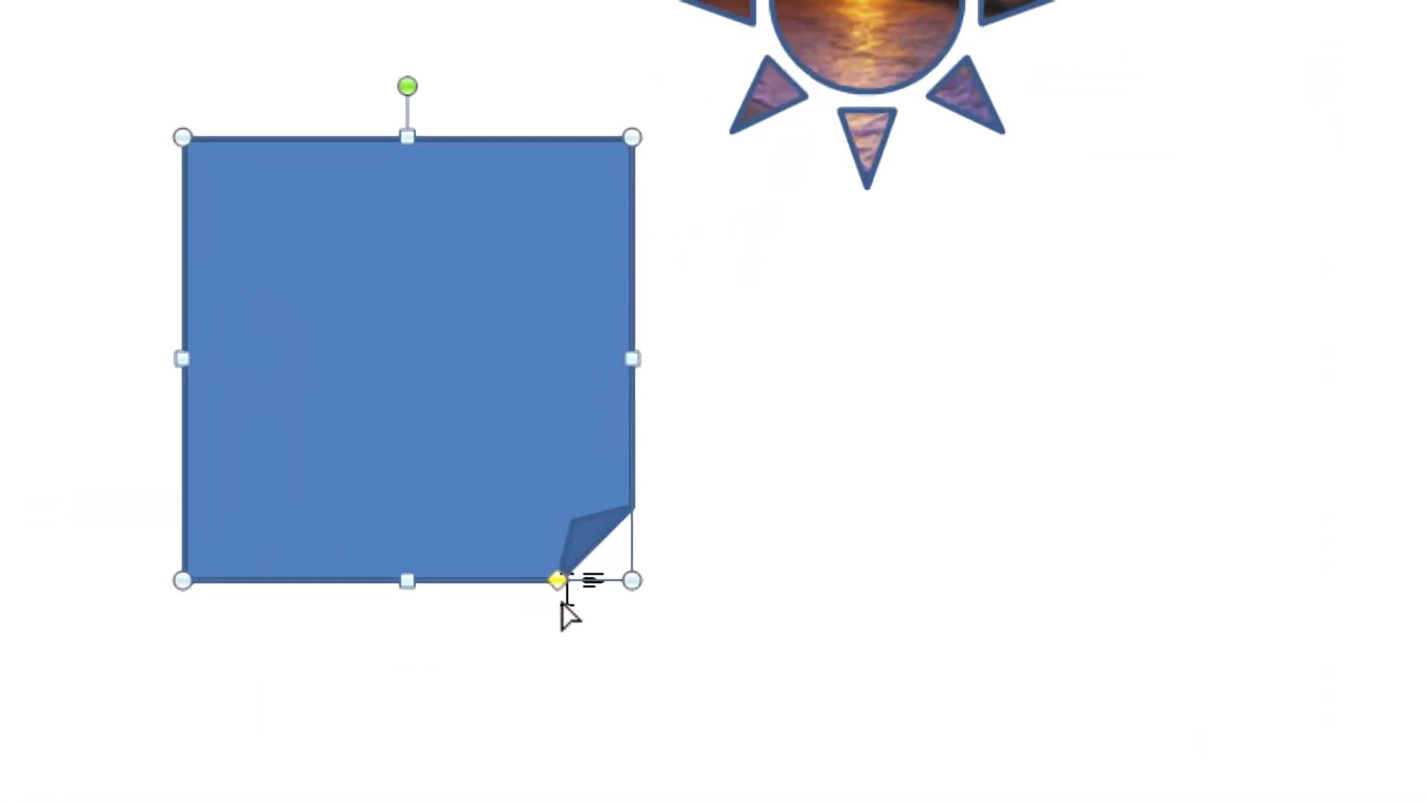
Try a very small fold on the Folded Corner shape, enlarge it beyond its original size and deselect the shape
{"action": "left_click_drag", "start_coordinate": [558, 581], "coordinate": [614, 639]}
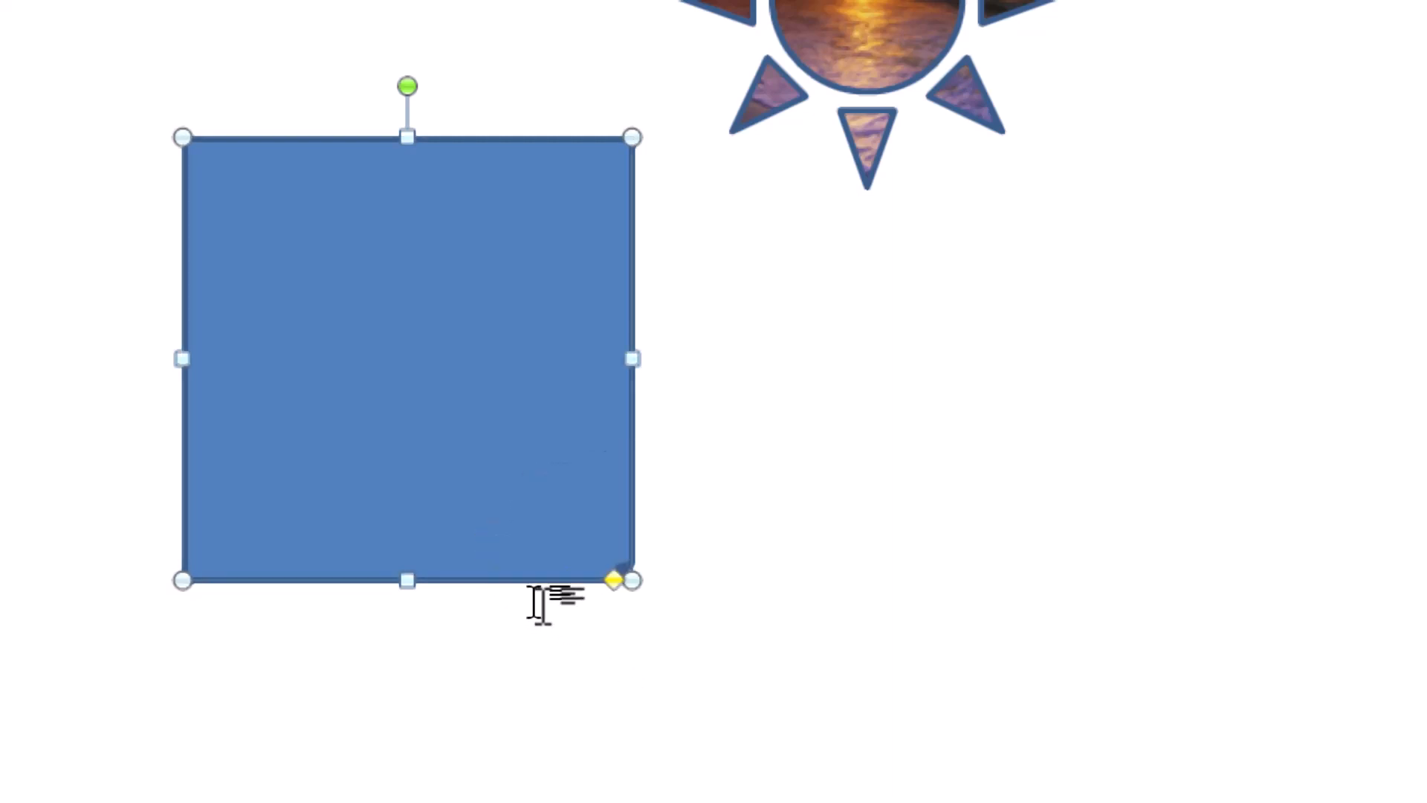
{"action": "left_click_drag", "start_coordinate": [613, 579], "coordinate": [506, 519]}
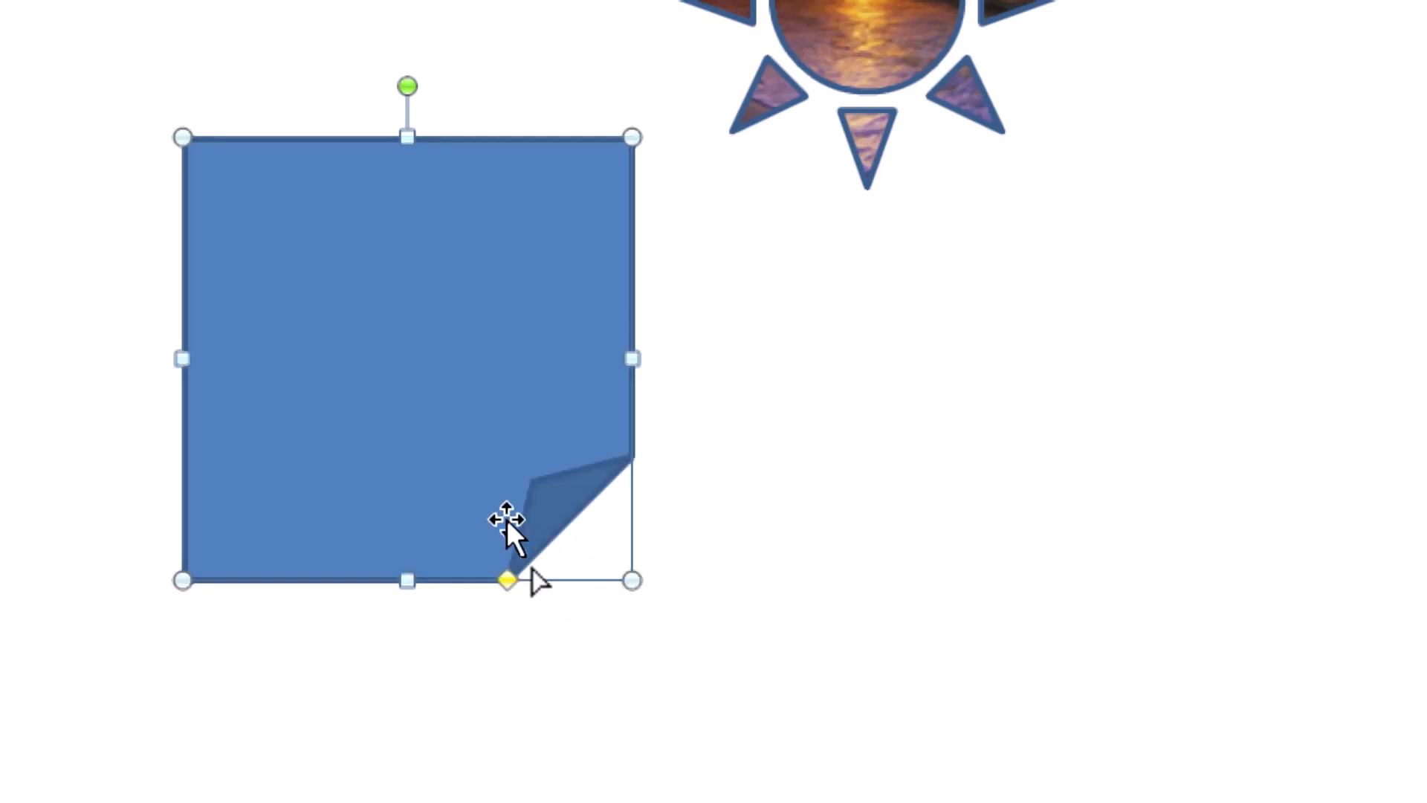
{"action": "left_click", "coordinate": [860, 408]}
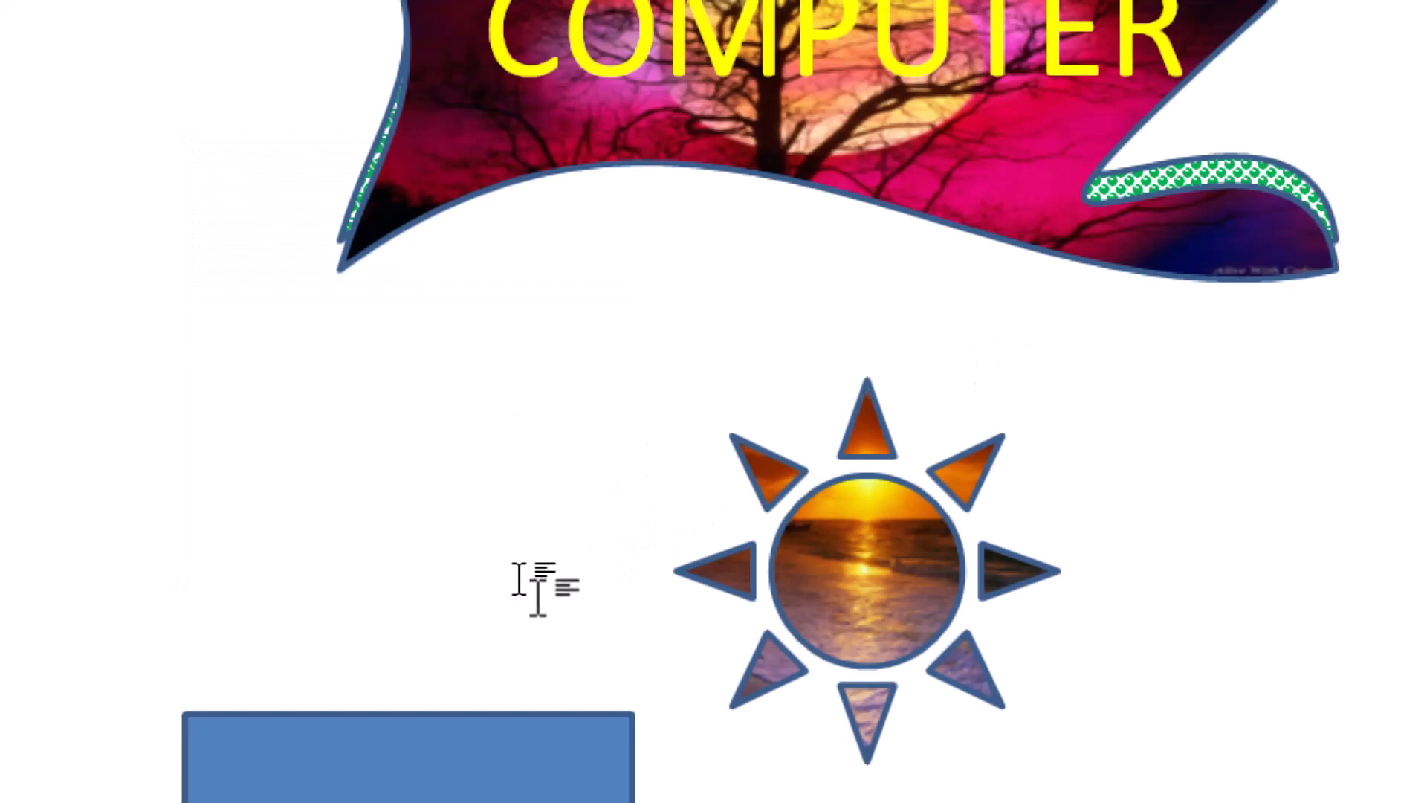
{"action": "scroll", "coordinate": [529, 598], "scroll_direction": "down", "scroll_amount": 1}
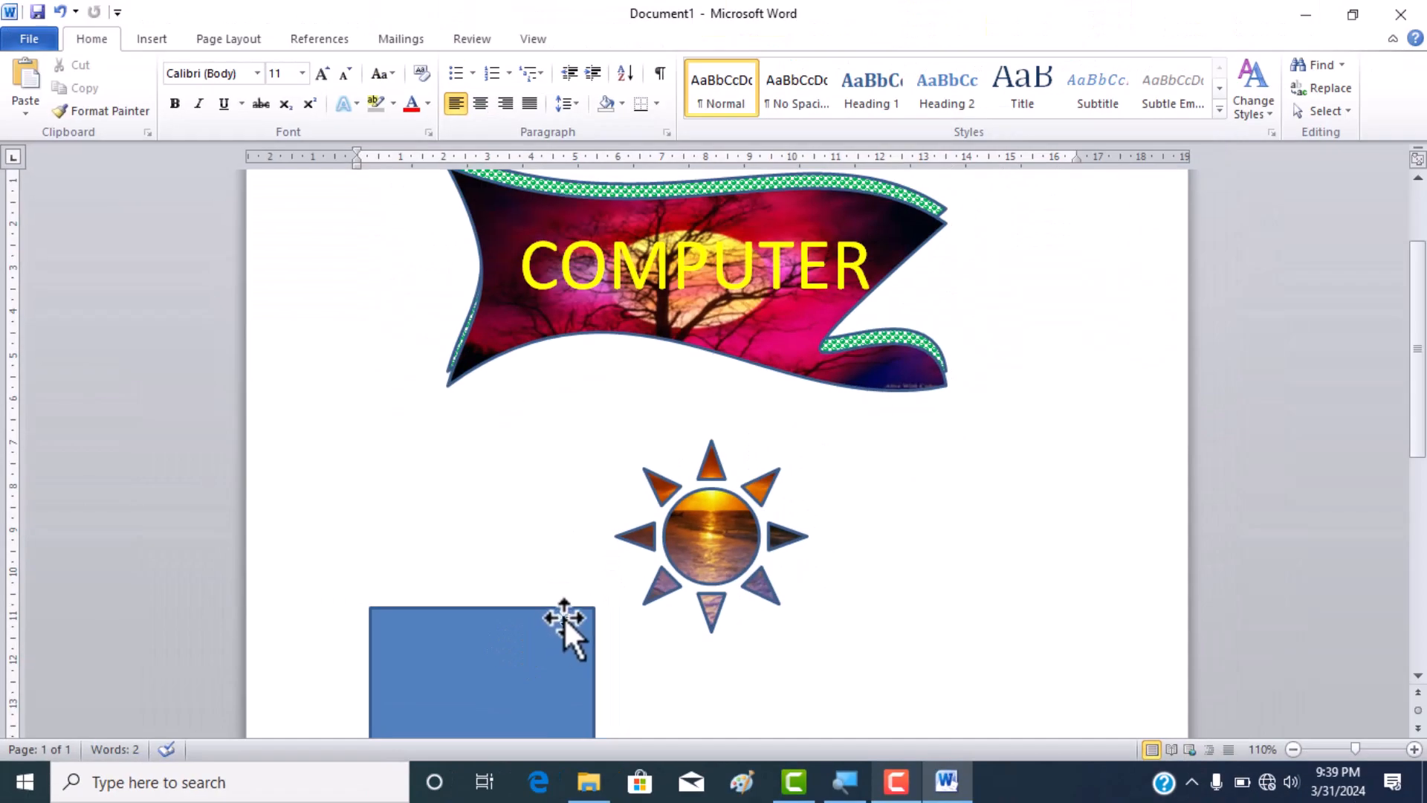
Remove the fill from the Folded Corner shape so only its outline remains
{"action": "scroll", "coordinate": [561, 632], "scroll_direction": "down", "scroll_amount": 3}
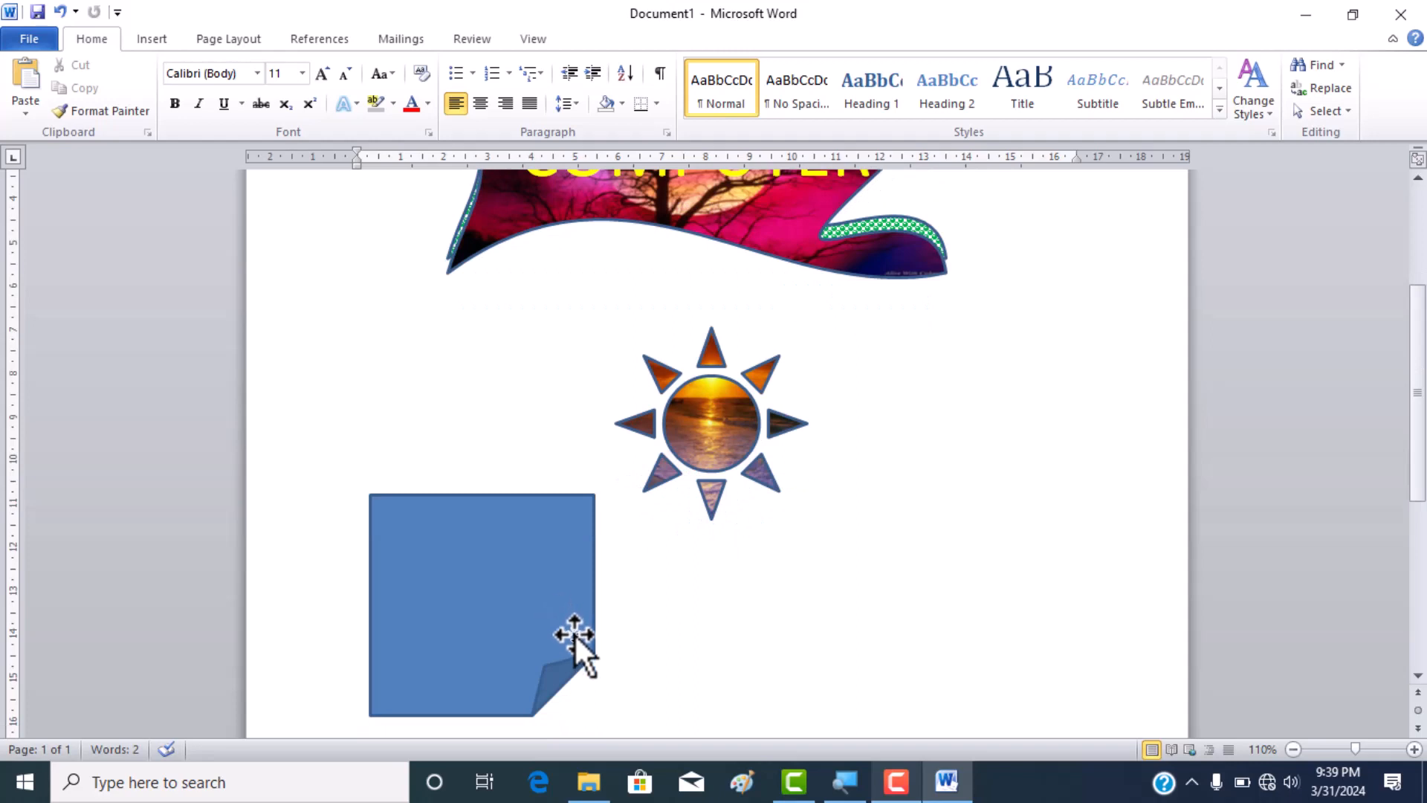
{"action": "left_click", "coordinate": [574, 632]}
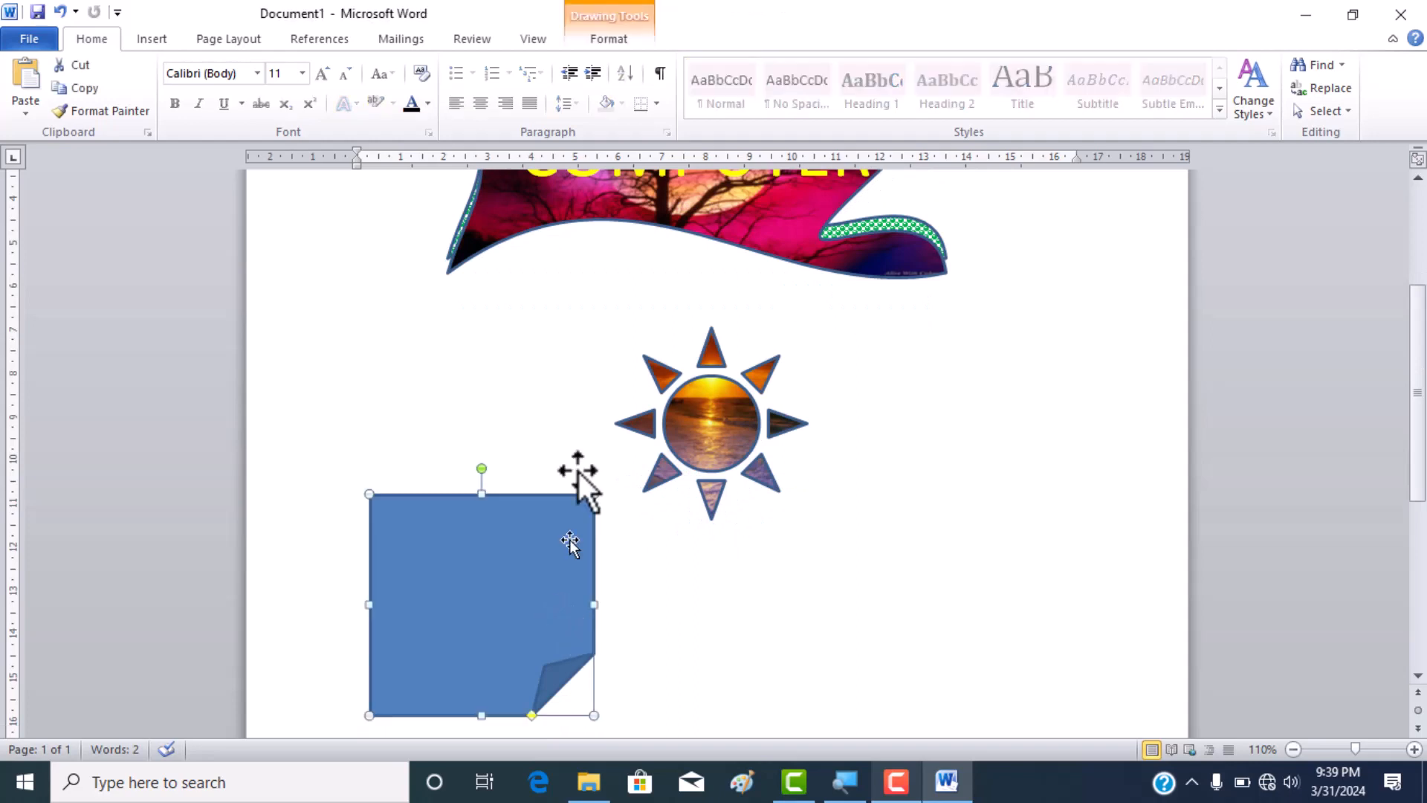
{"action": "left_click", "coordinate": [620, 38]}
{"action": "left_click", "coordinate": [540, 72]}
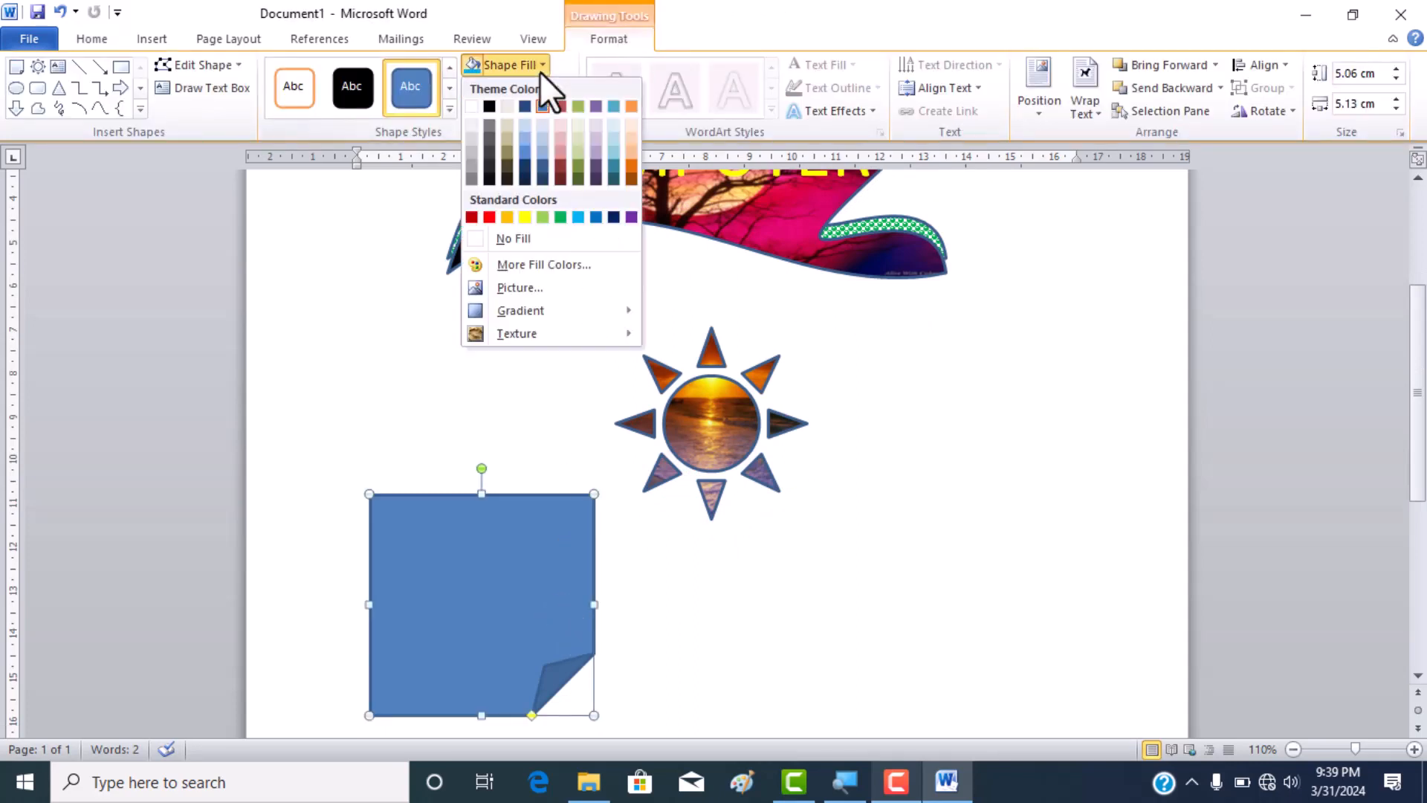
{"action": "left_click", "coordinate": [495, 236]}
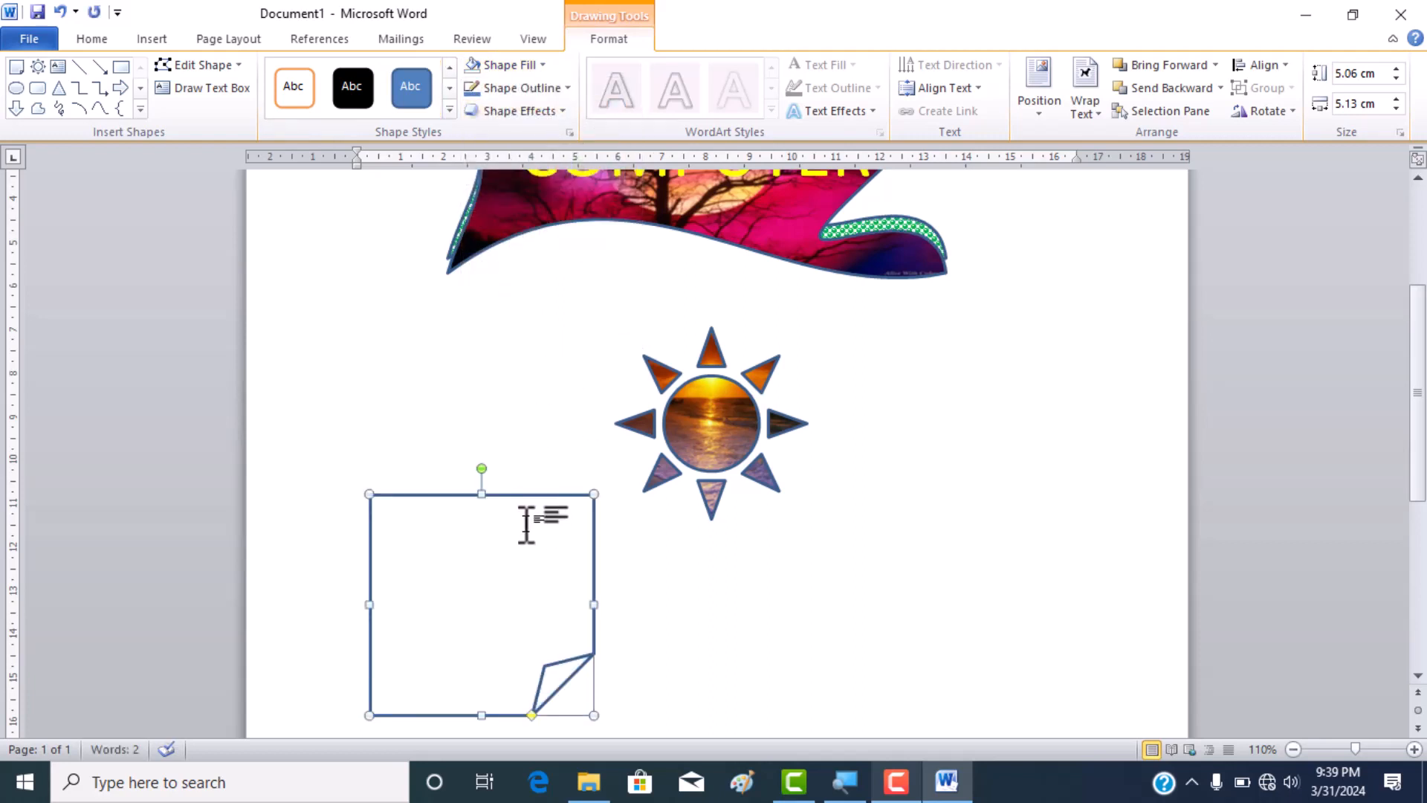
Set the Folded Corner shape's outline weight to 6 pt
{"action": "left_click", "coordinate": [565, 87]}
{"action": "mouse_move", "coordinate": [529, 312]}
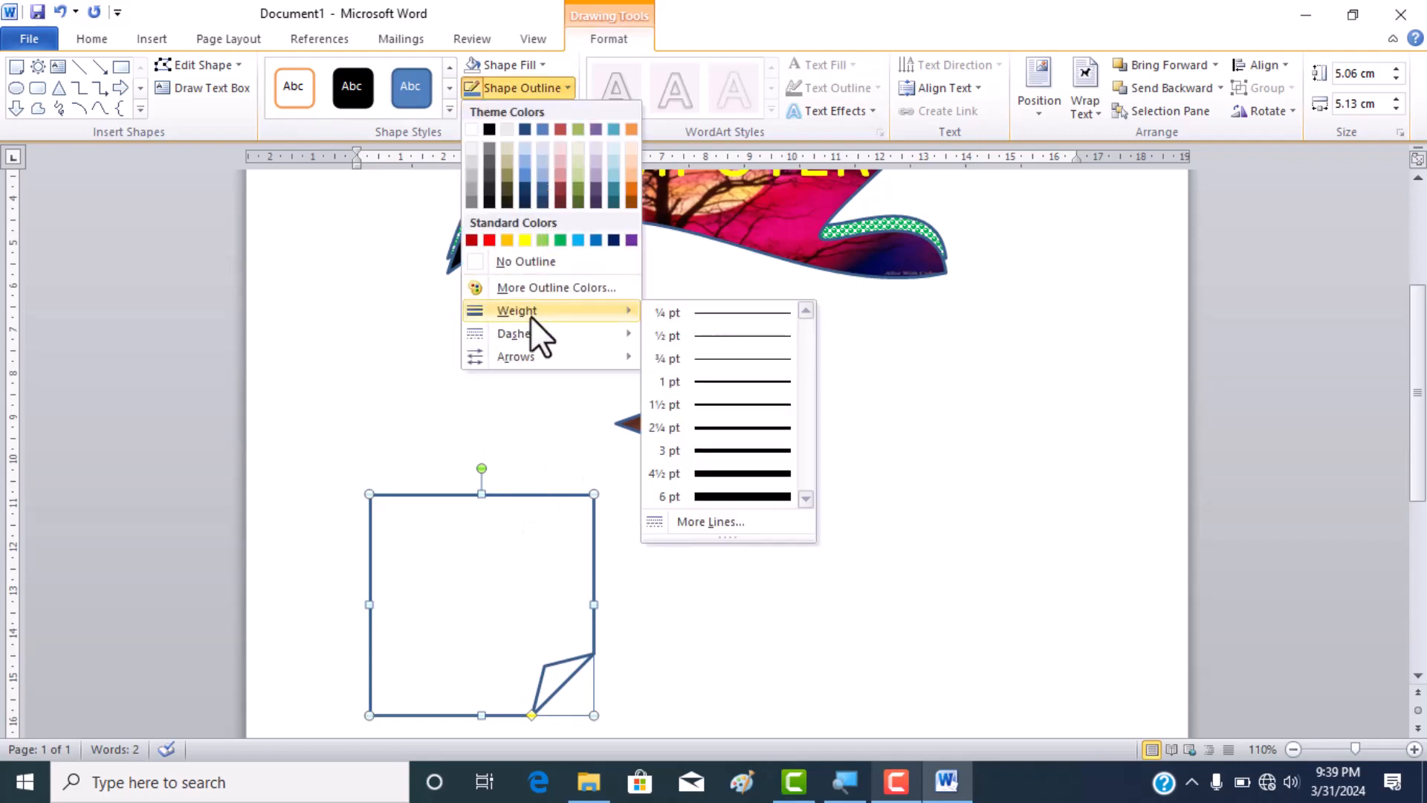
{"action": "left_click", "coordinate": [712, 497]}
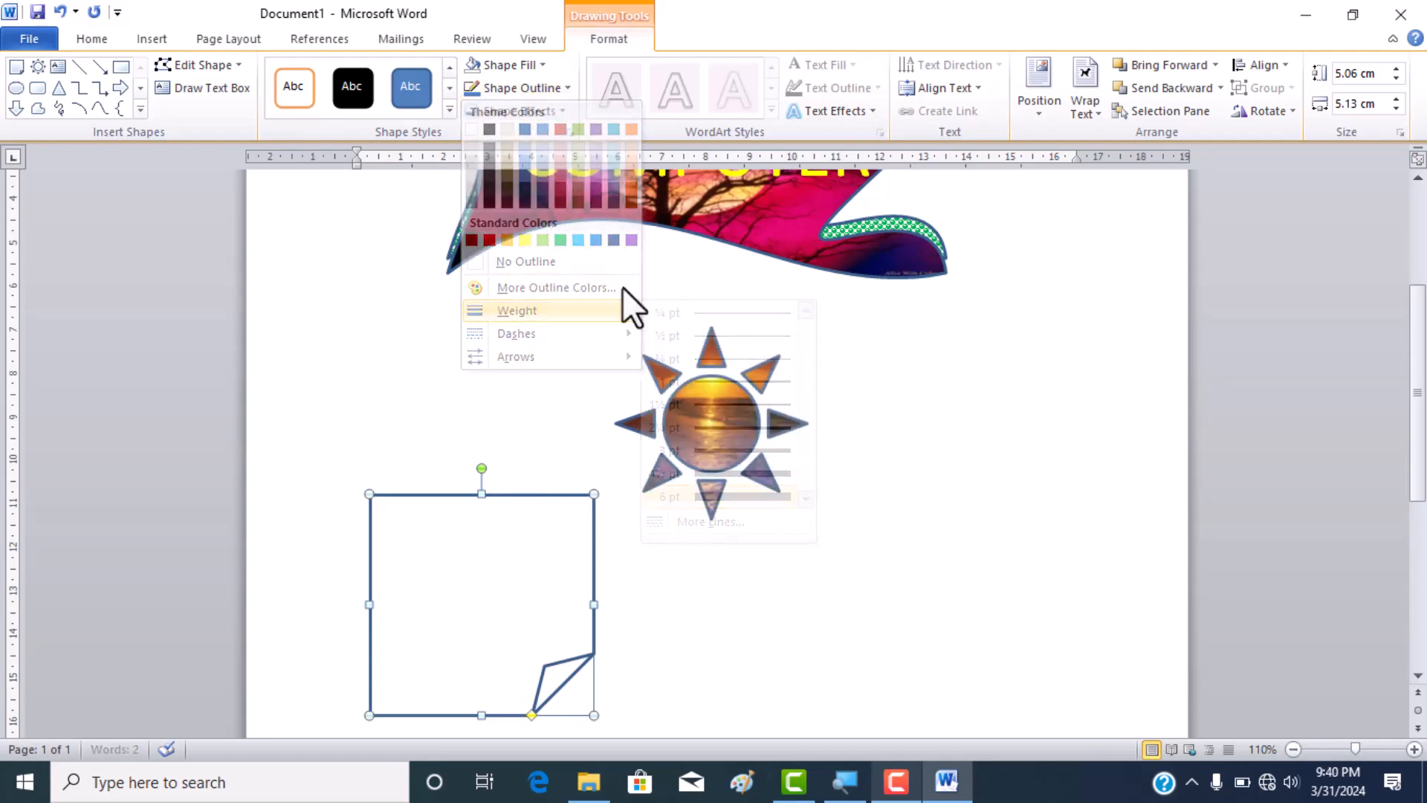
Give the Folded Corner shape's outline a triple-line compound type in the line style settings and close the dialog
{"action": "left_click", "coordinate": [552, 87]}
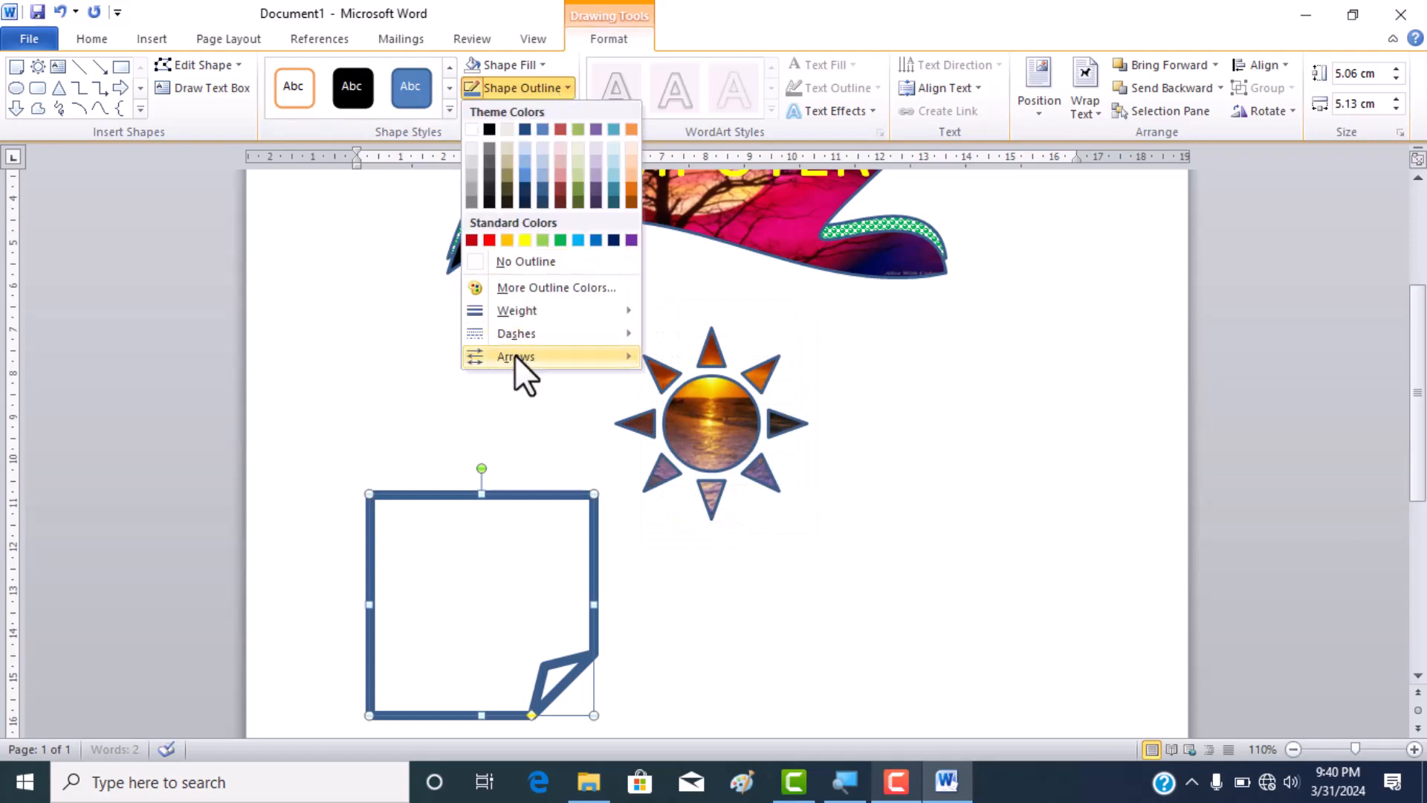
{"action": "mouse_move", "coordinate": [528, 327]}
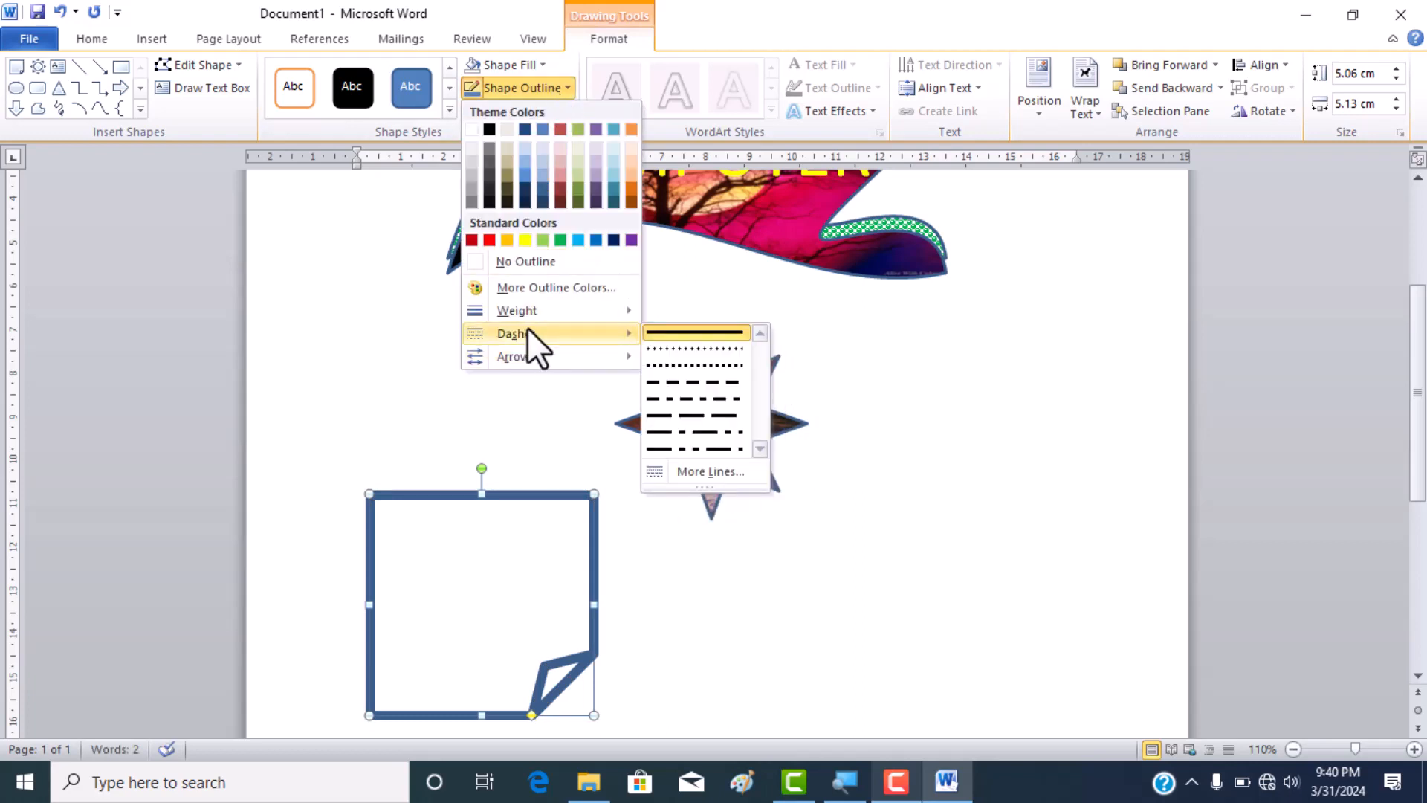
{"action": "left_click", "coordinate": [712, 475]}
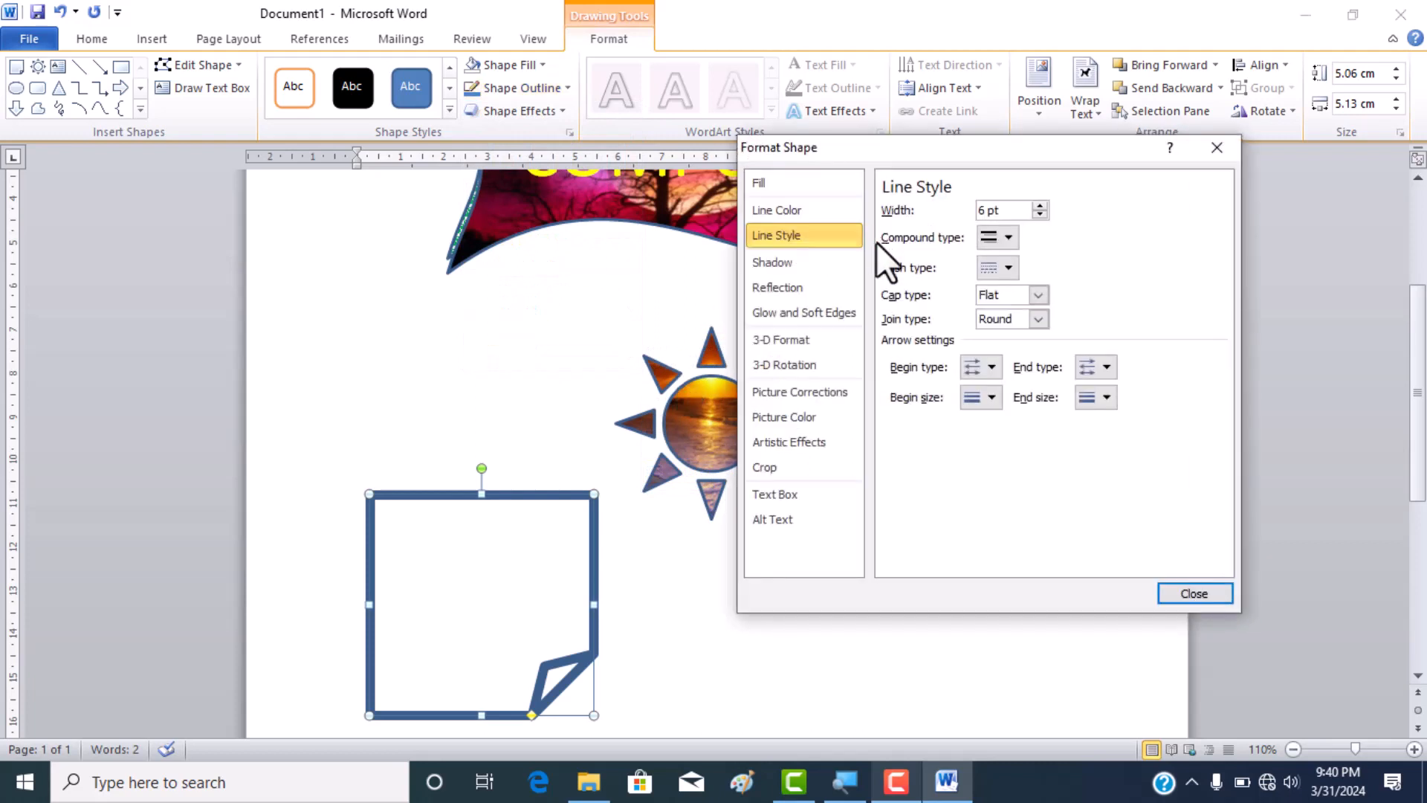
{"action": "left_click", "coordinate": [1010, 239]}
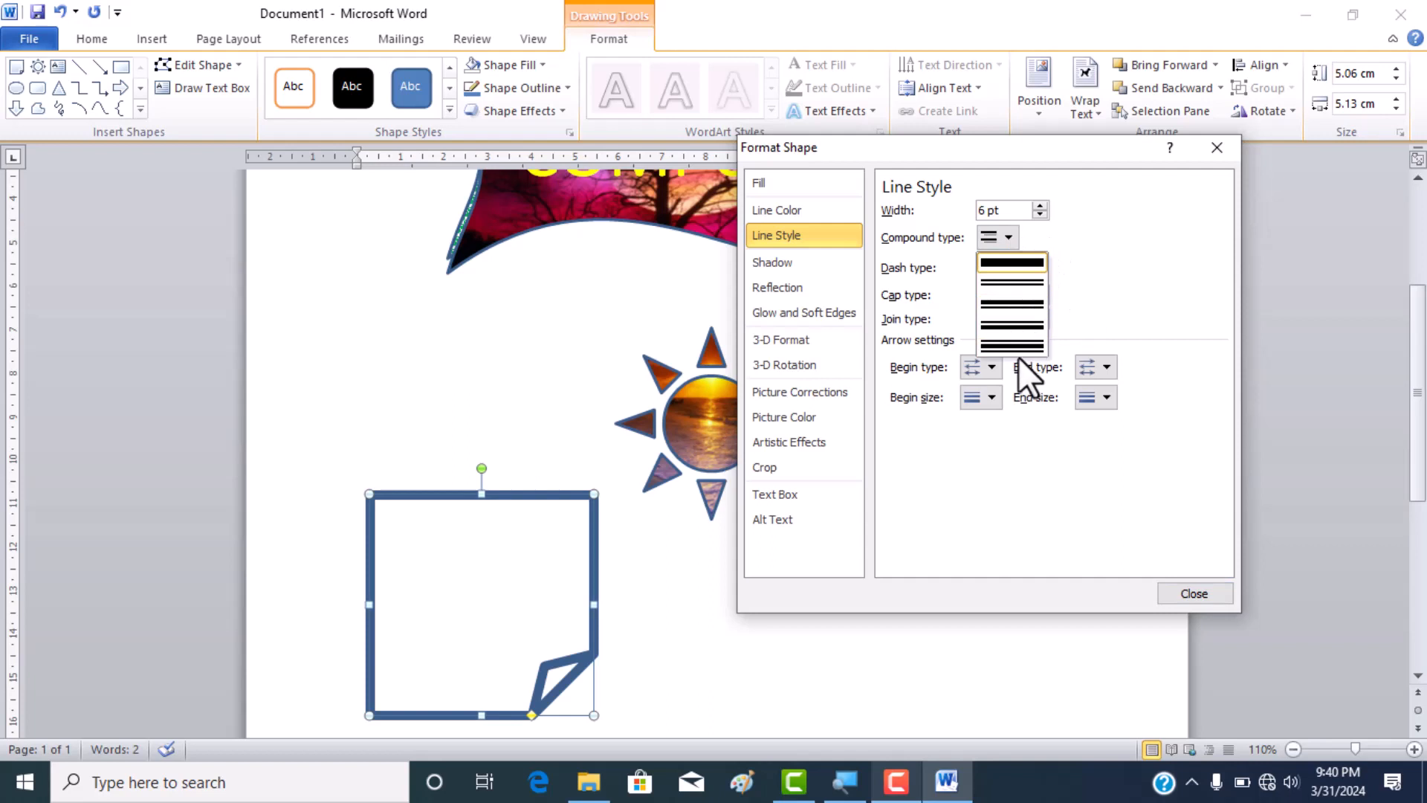
{"action": "left_click", "coordinate": [1021, 331]}
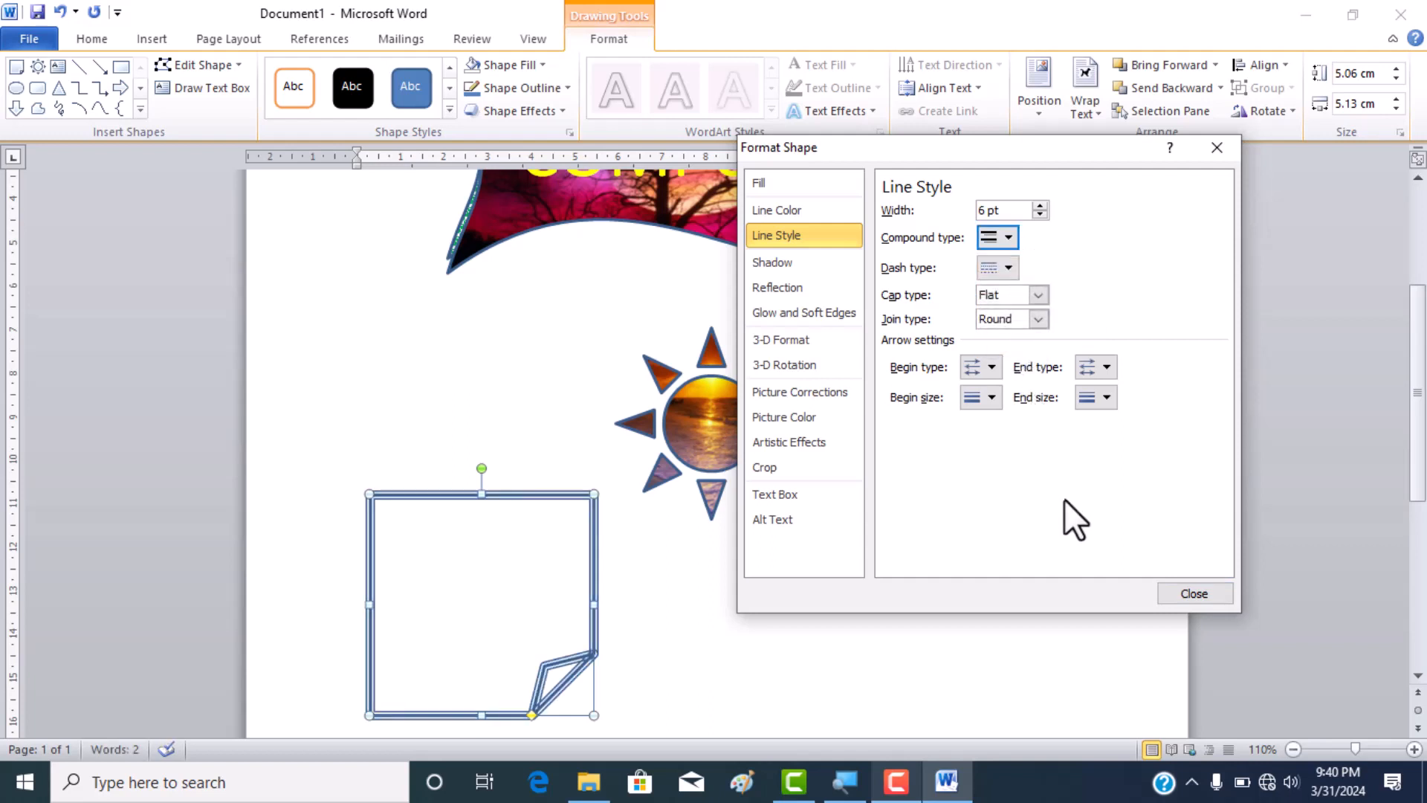
{"action": "left_click", "coordinate": [1215, 144]}
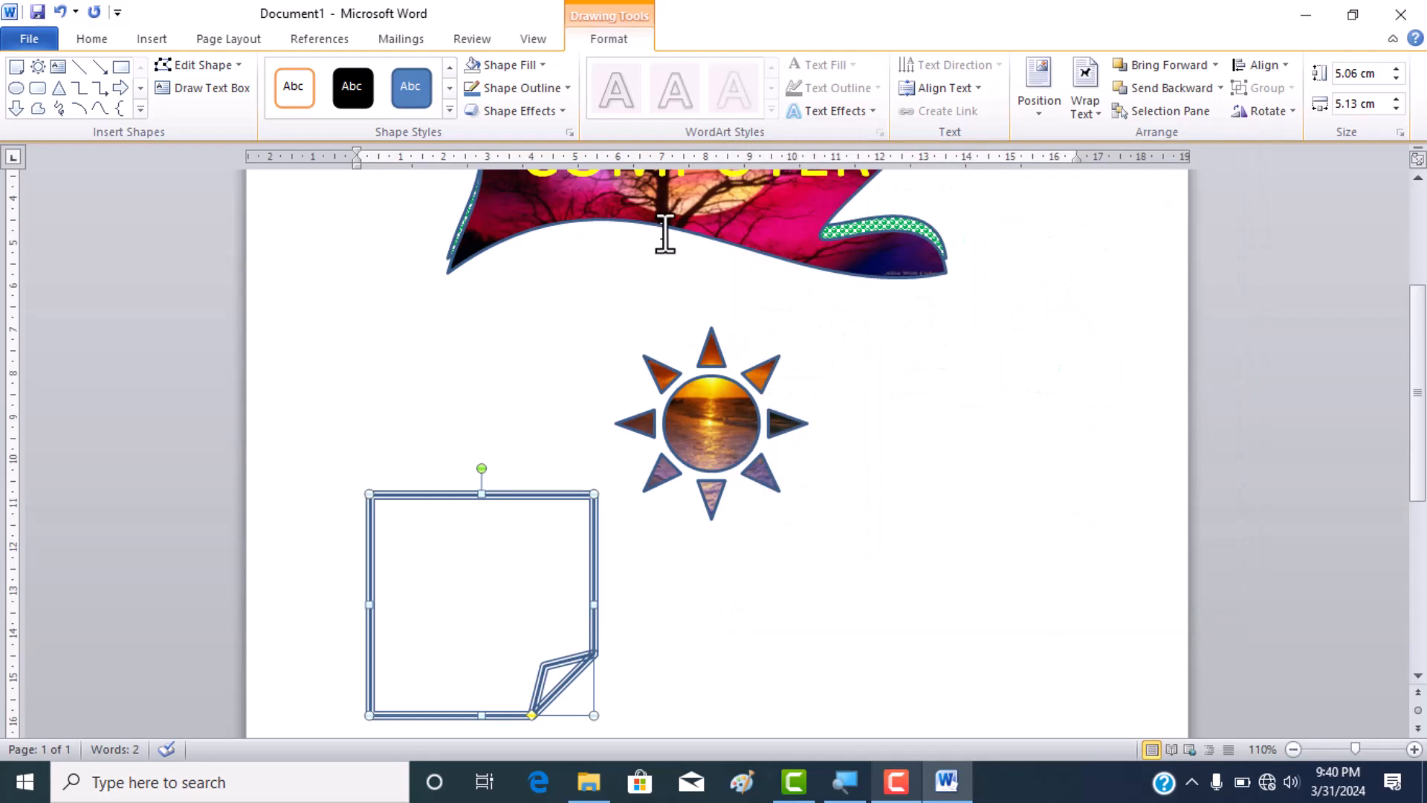
Colour the Folded Corner shape's outline with the standard dark red and deselect the shape
{"action": "left_click", "coordinate": [542, 87]}
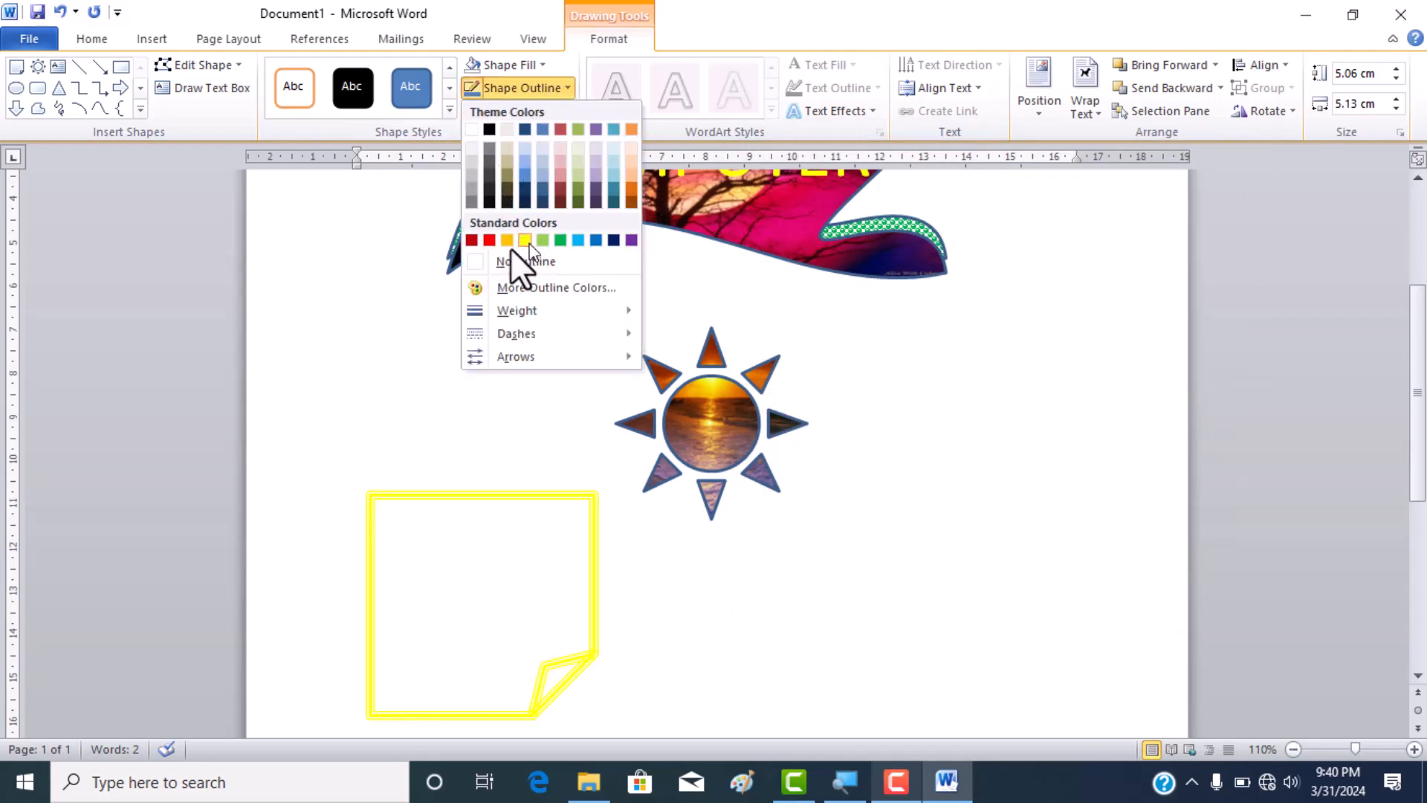
{"action": "left_click", "coordinate": [474, 240]}
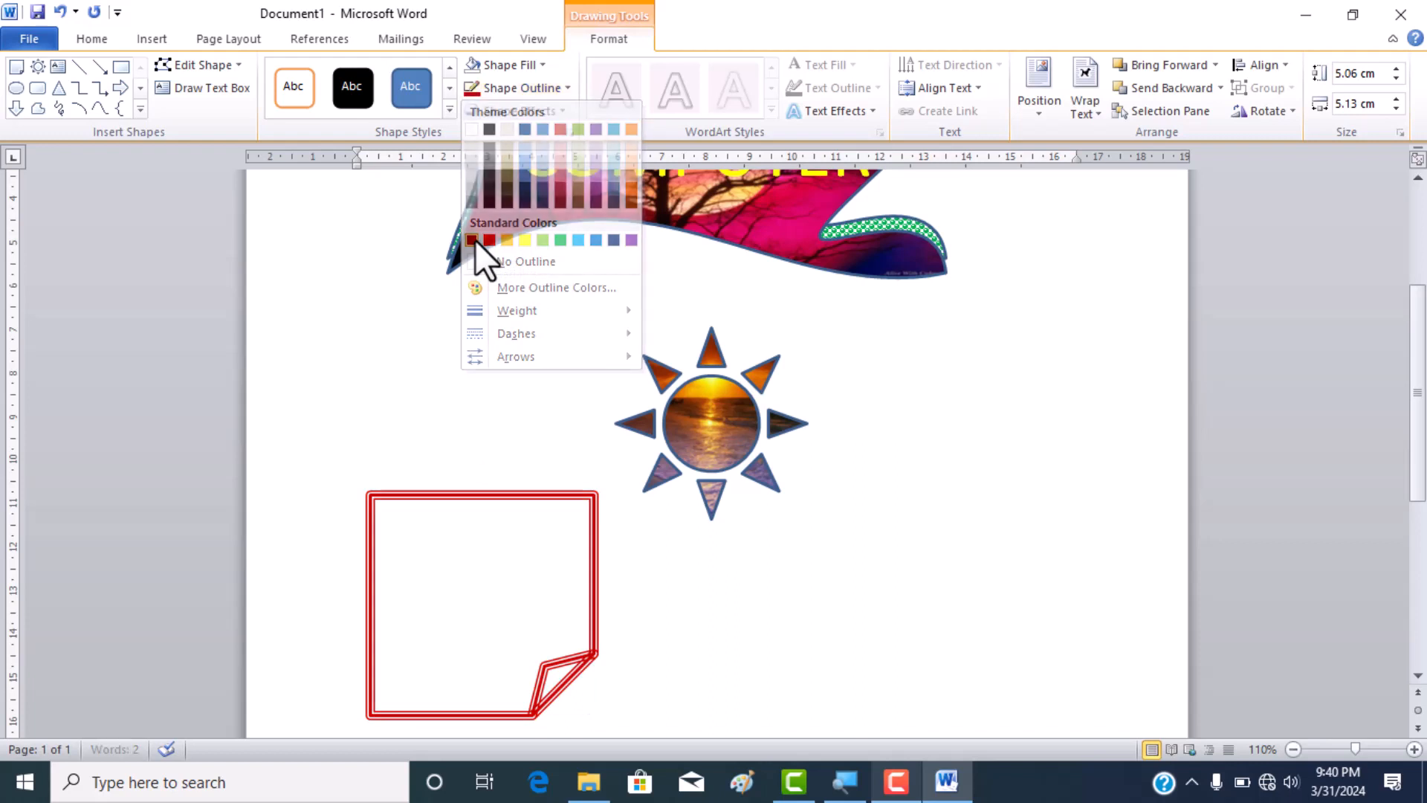
{"action": "left_click", "coordinate": [693, 657]}
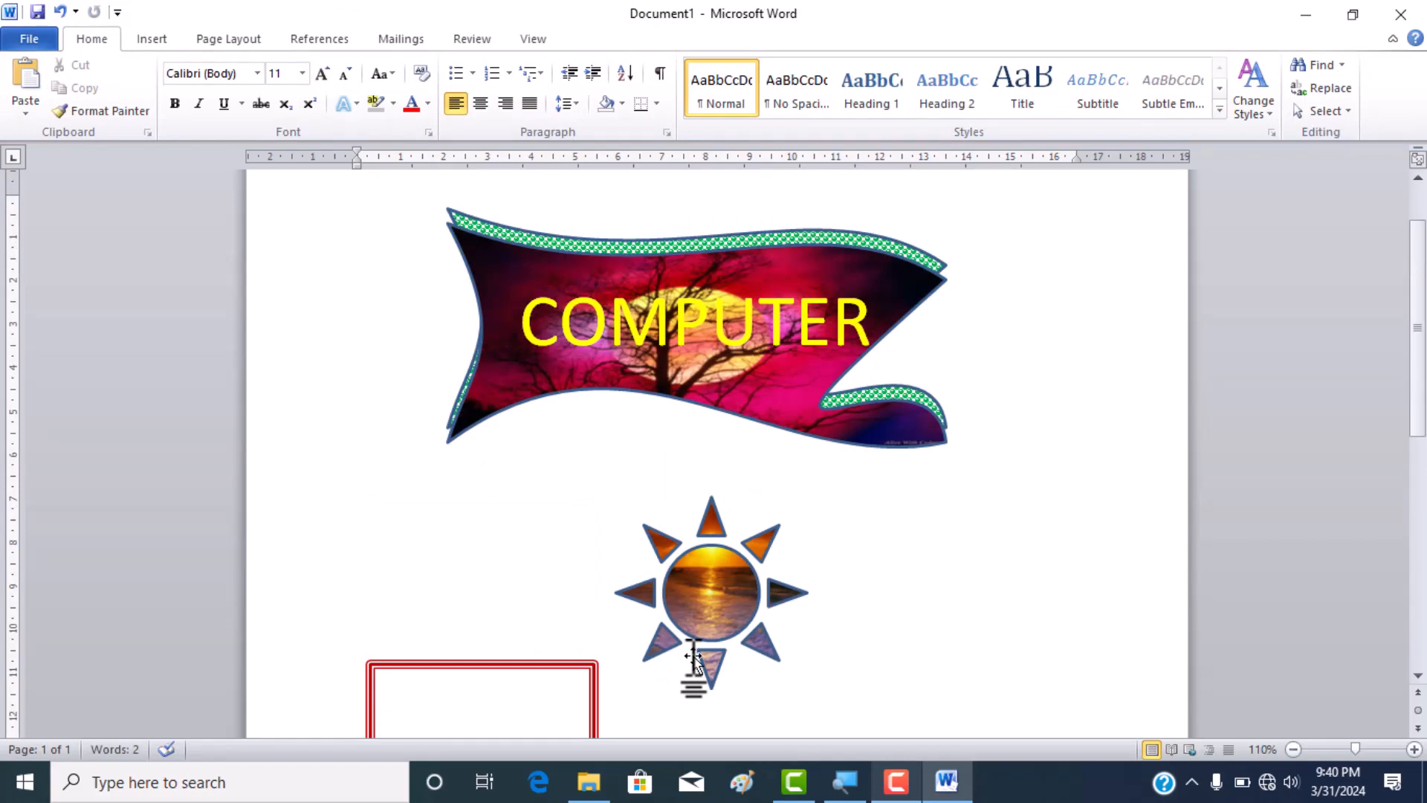
Draw a Flowchart Multidocument shape about 4.19 cm high and 7.86 cm wide, below and to the right of the sun
{"action": "scroll", "coordinate": [693, 657], "scroll_direction": "down", "scroll_amount": 4}
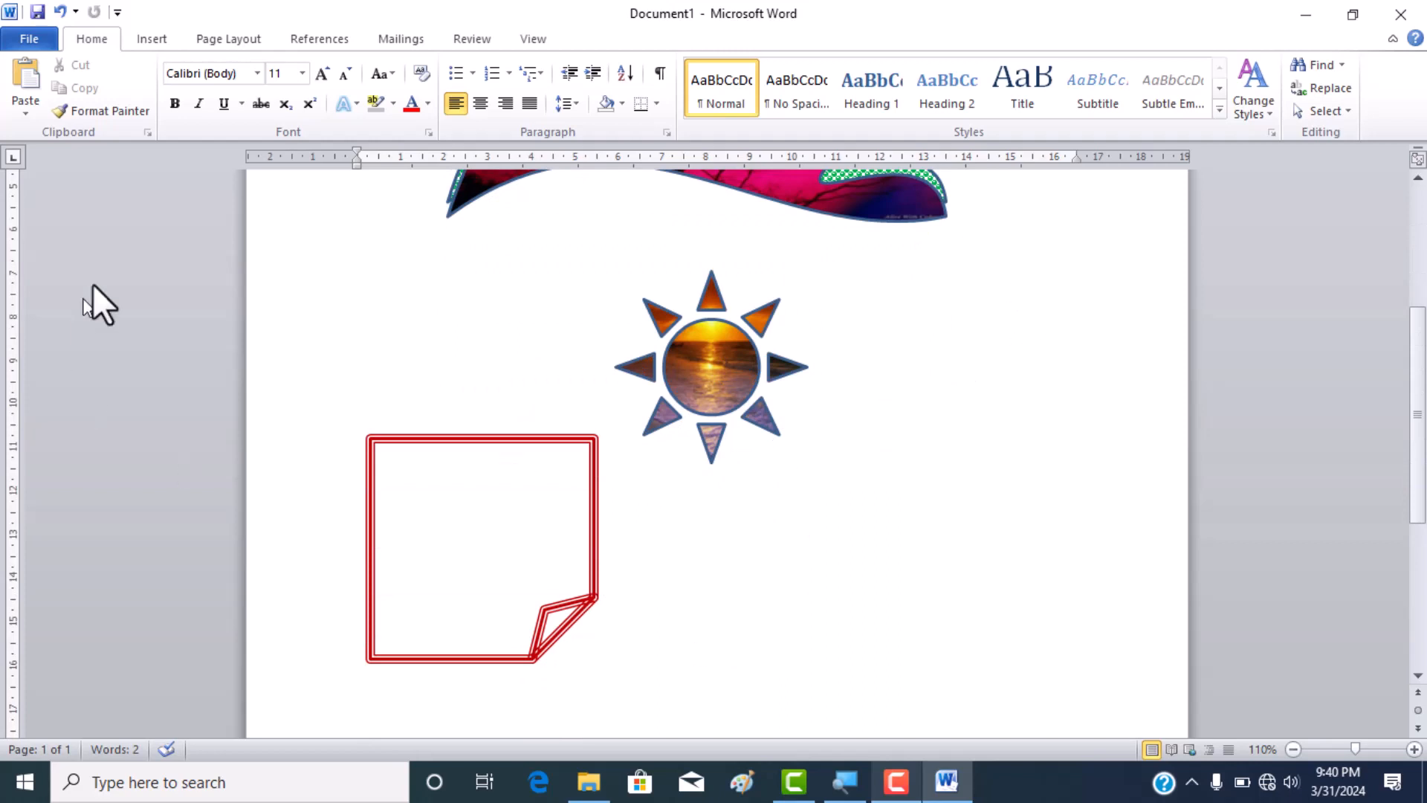
{"action": "left_click", "coordinate": [144, 41]}
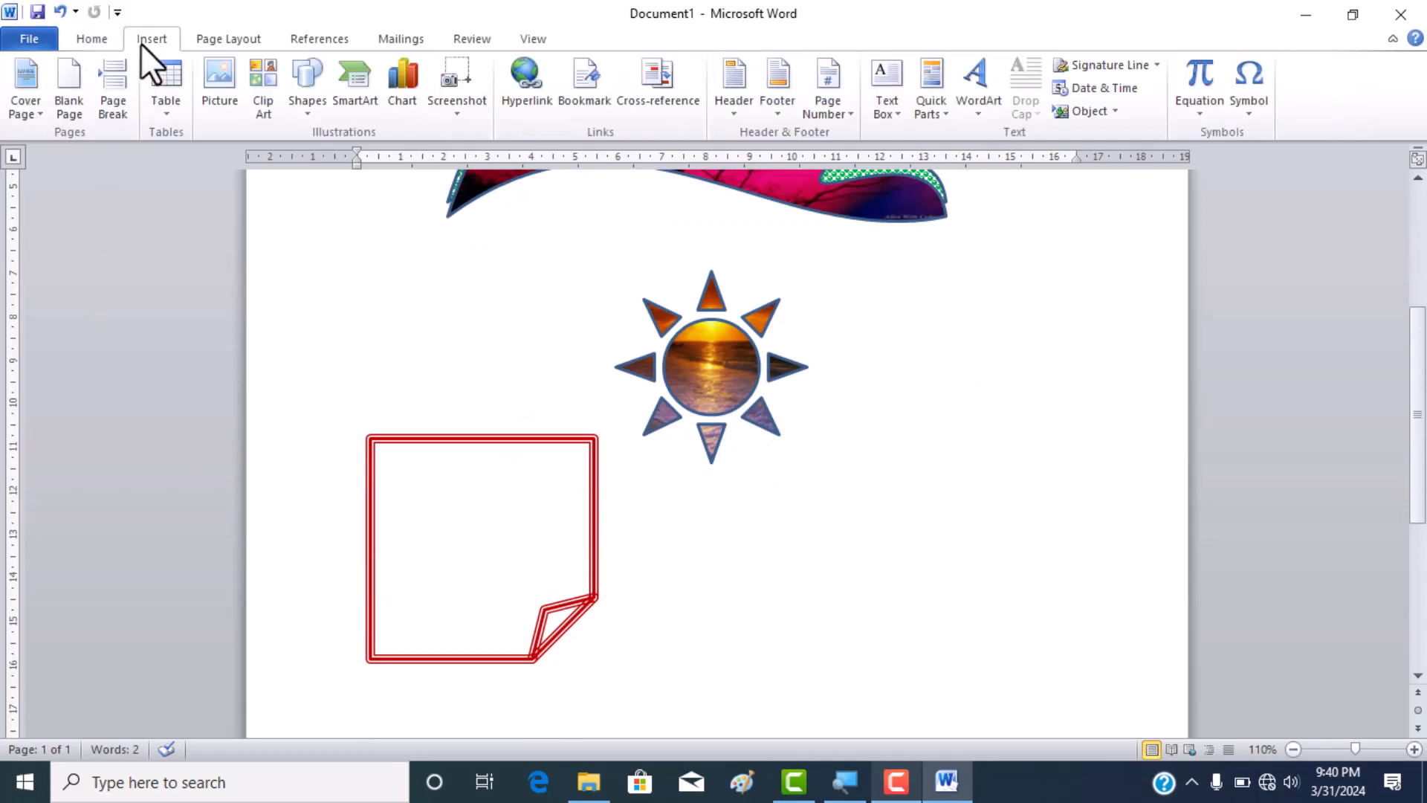
{"action": "left_click", "coordinate": [297, 86]}
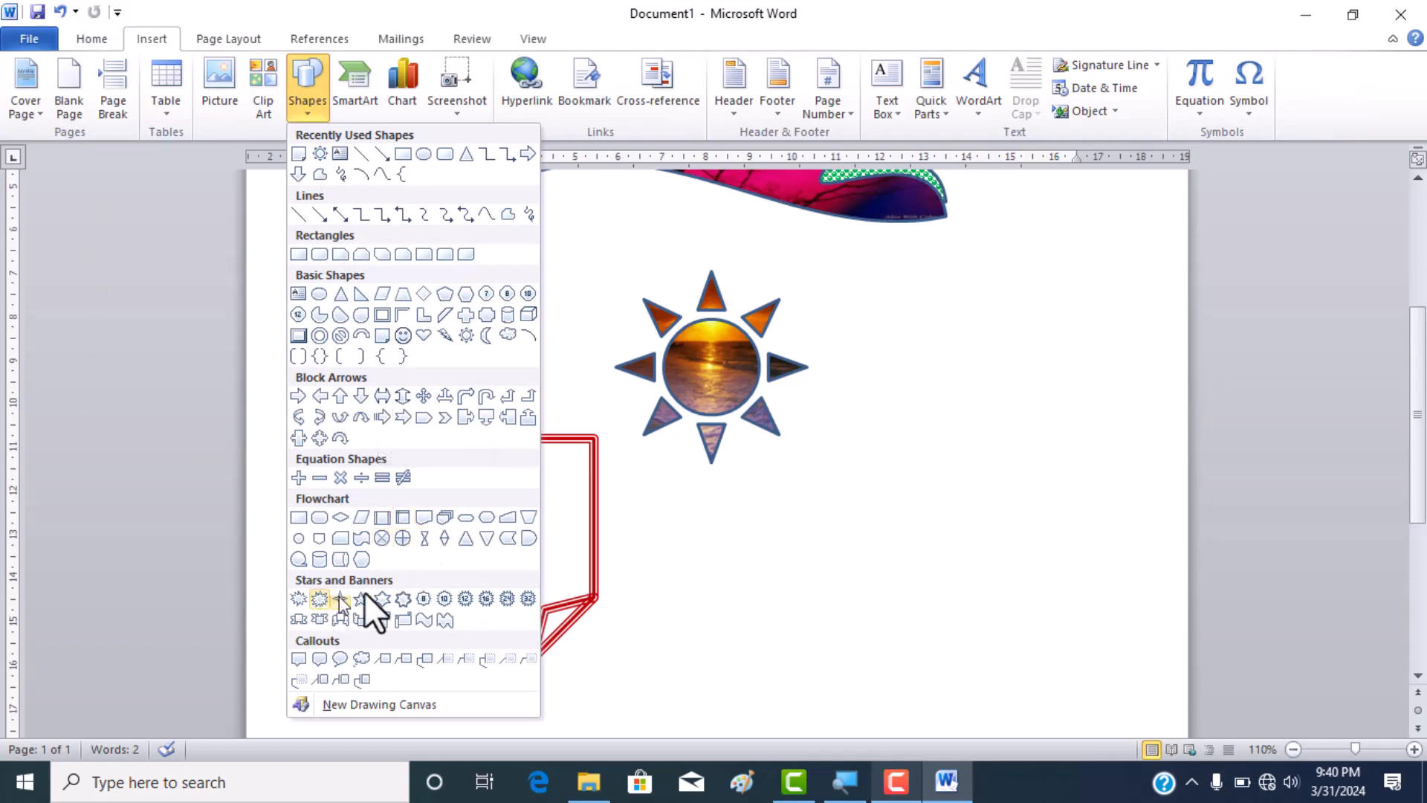
{"action": "left_click", "coordinate": [443, 518]}
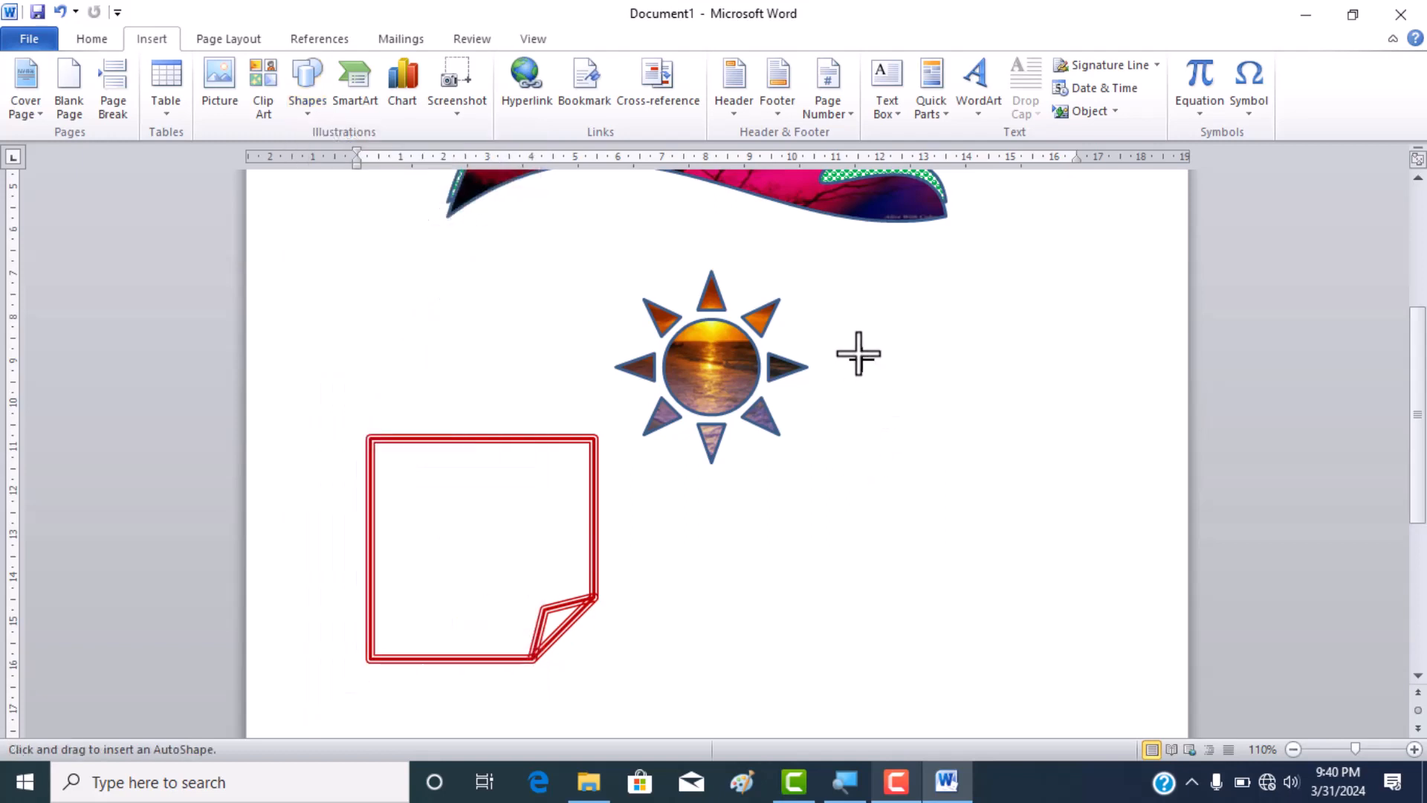
{"action": "scroll", "coordinate": [802, 530], "scroll_direction": "down", "scroll_amount": 3}
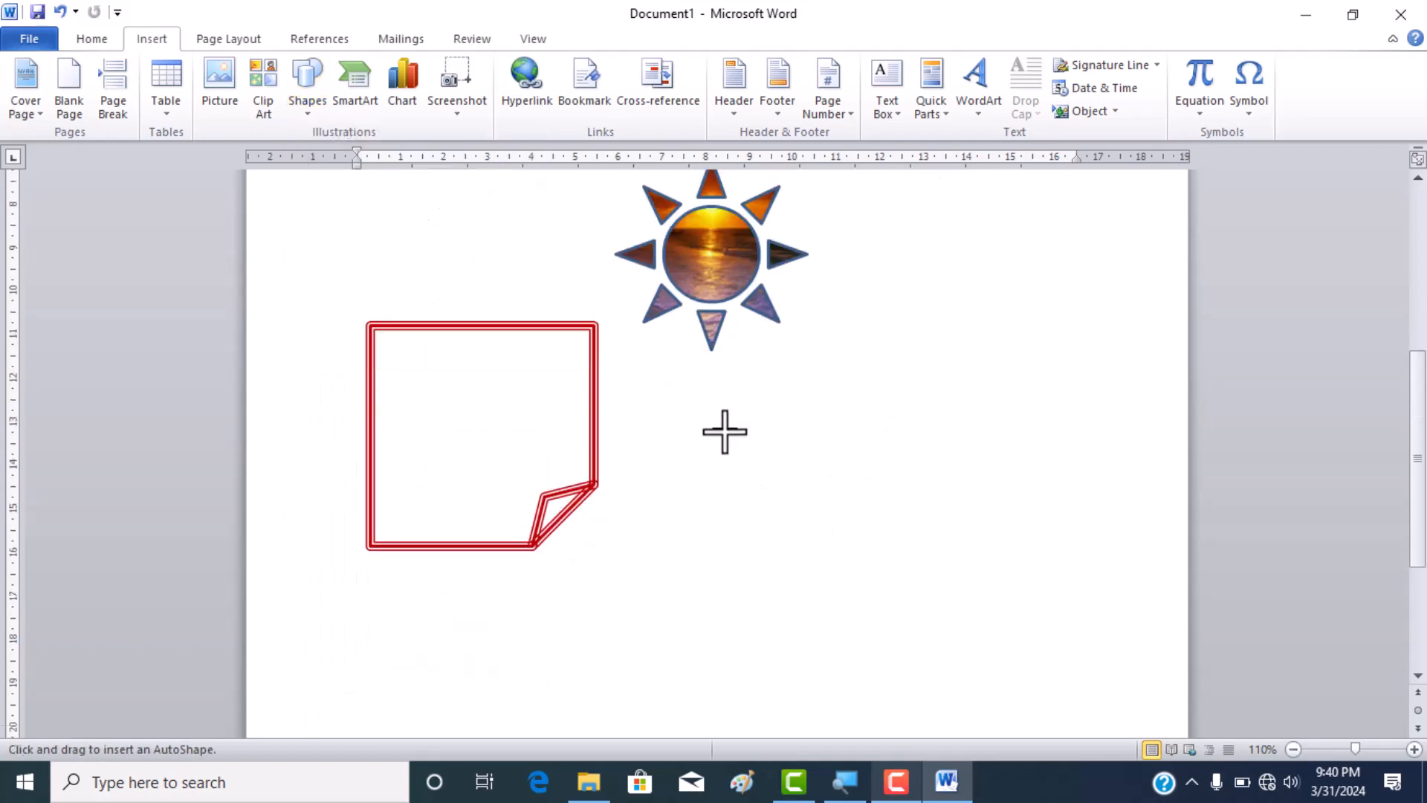
{"action": "mouse_move", "coordinate": [725, 429]}
{"action": "left_mouse_down"}
{"action": "mouse_move", "coordinate": [980, 544]}
{"action": "mouse_move", "coordinate": [1068, 611]}
{"action": "left_mouse_up"}
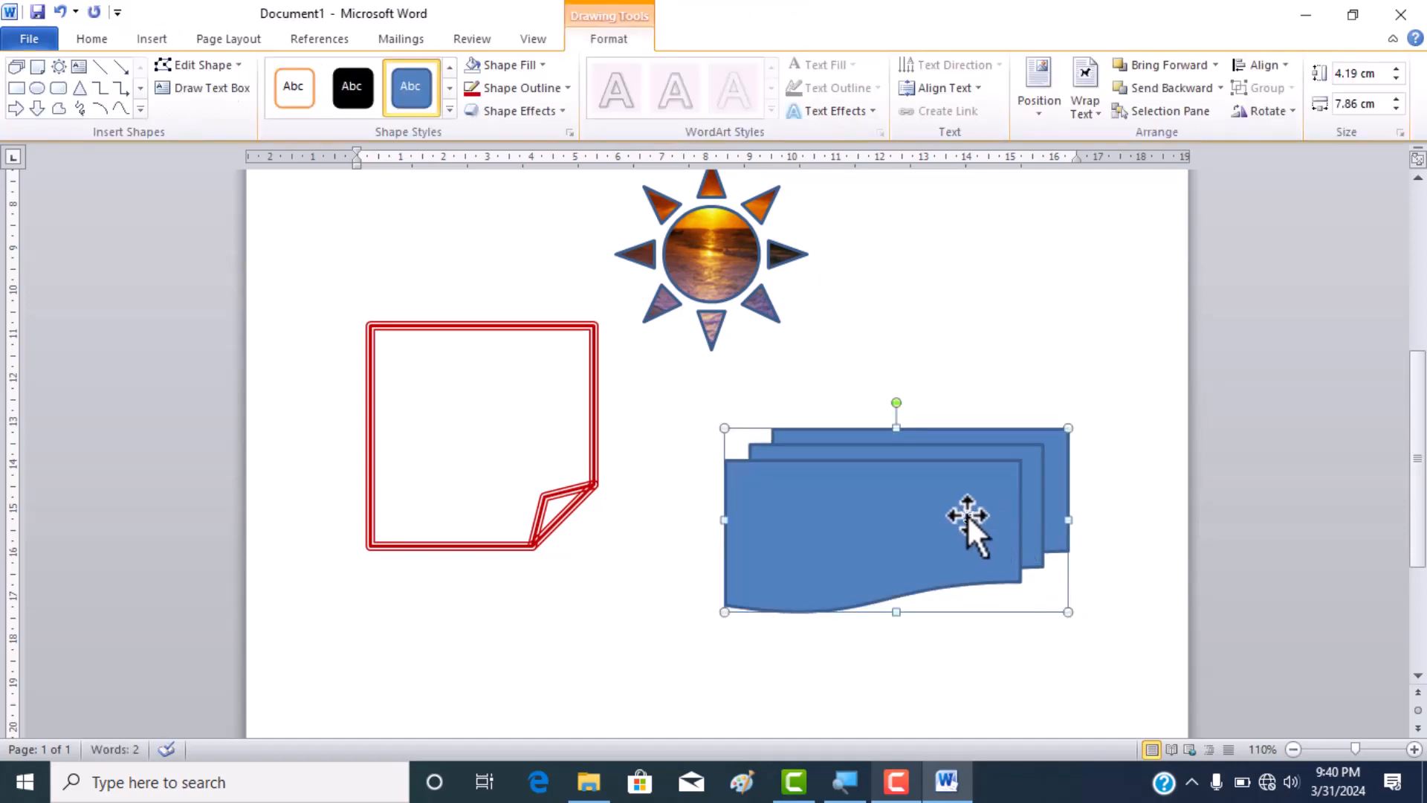
Fill the Multidocument shape with the pink flower picture 27ed9b466d5f1cb4ccac3179462a612f
{"action": "left_click", "coordinate": [508, 65]}
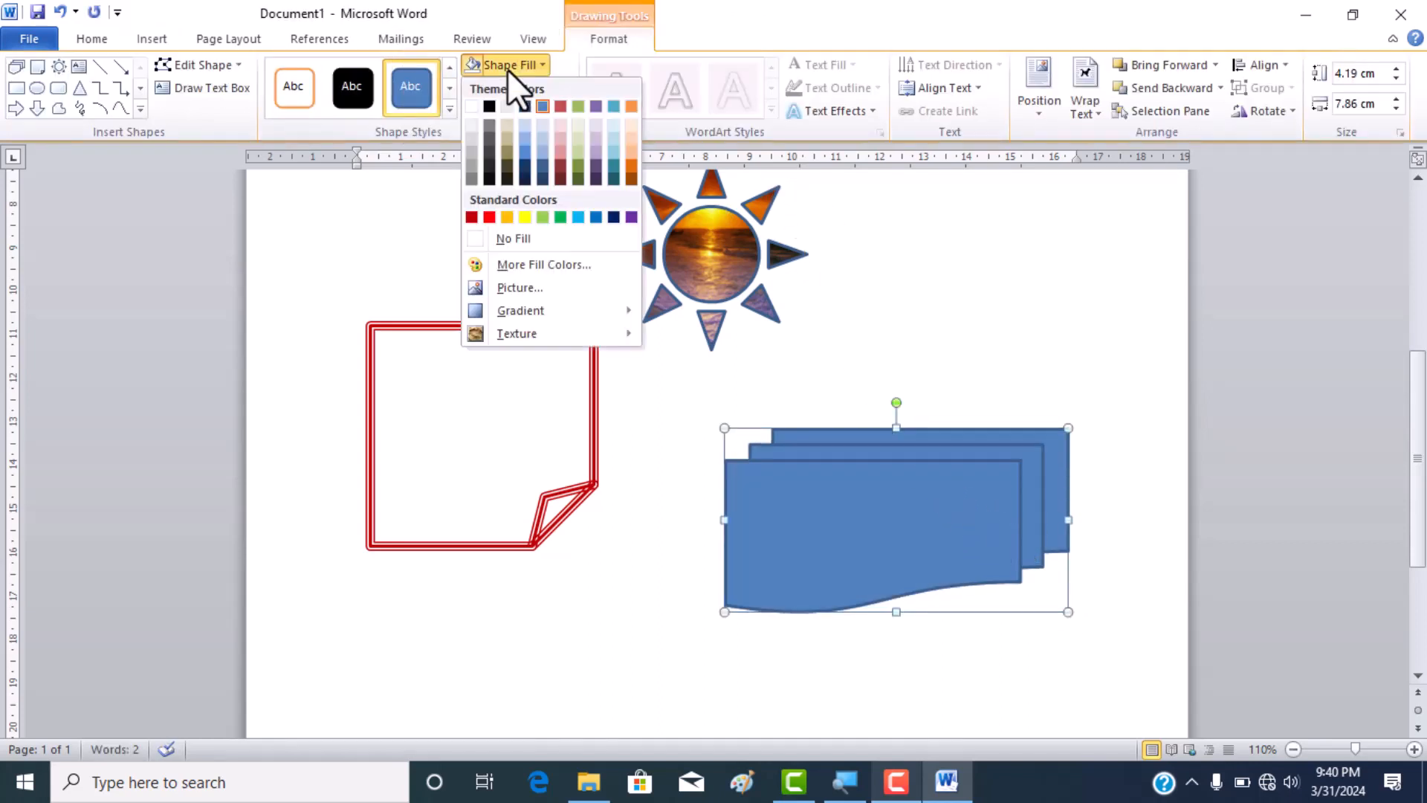
{"action": "left_click", "coordinate": [520, 287]}
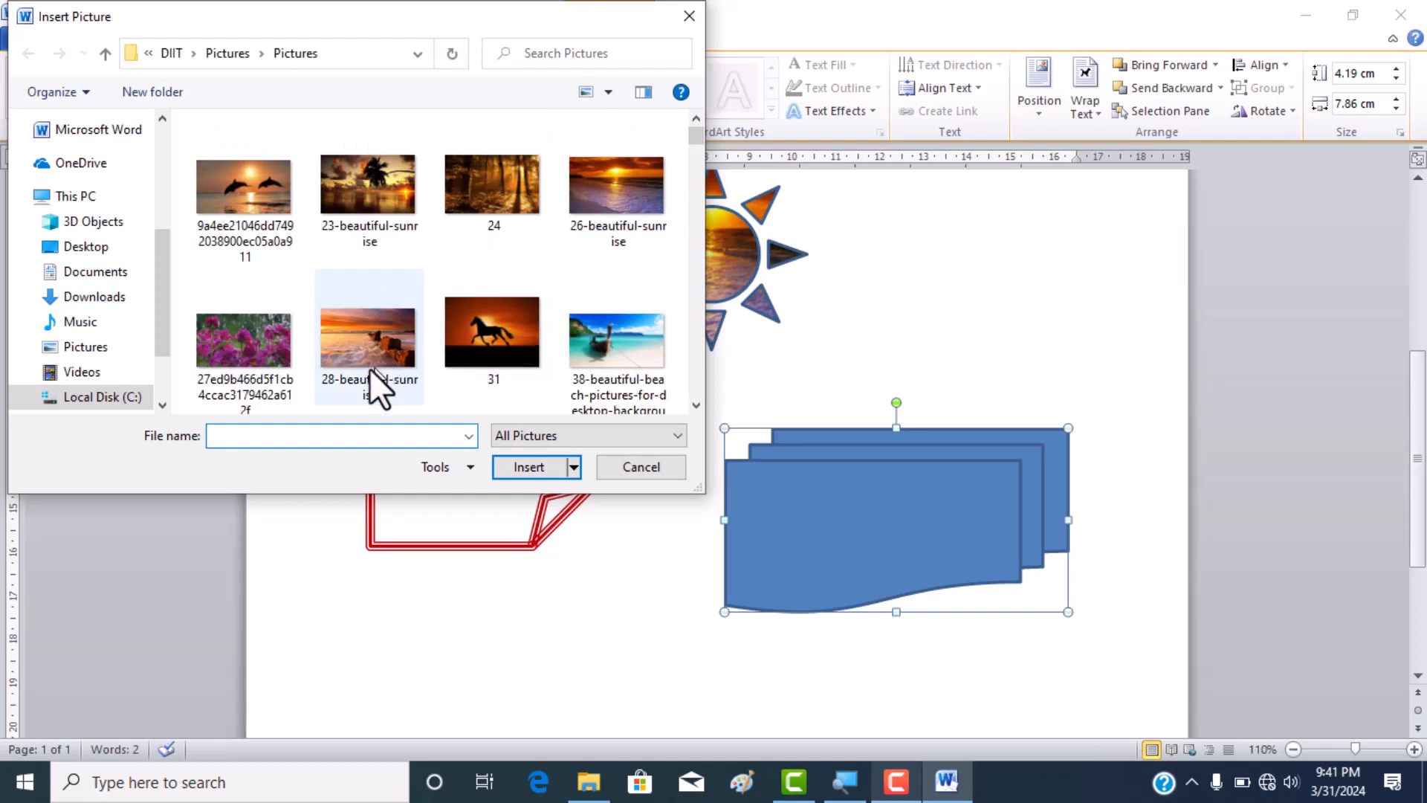
{"action": "left_click", "coordinate": [251, 355]}
{"action": "left_click", "coordinate": [501, 465]}
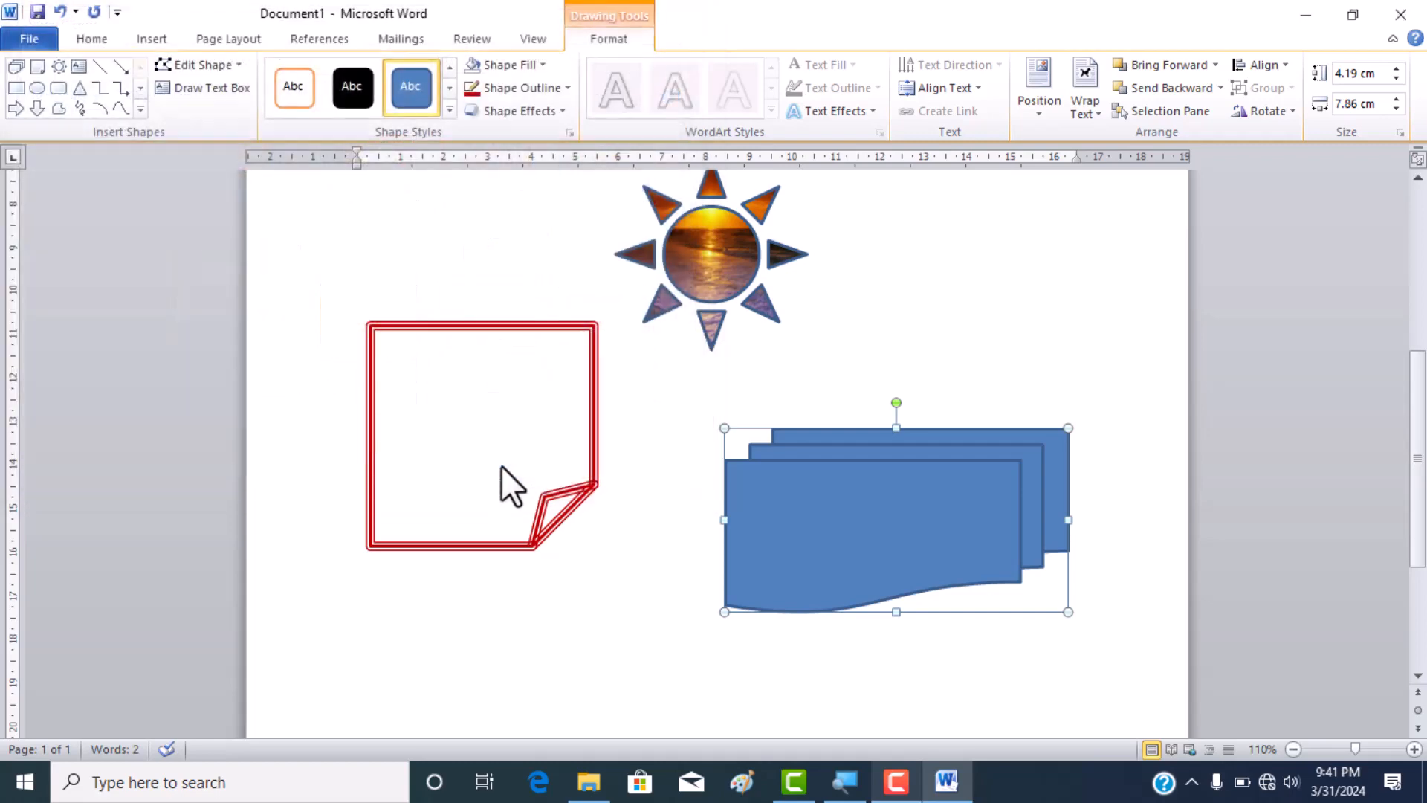